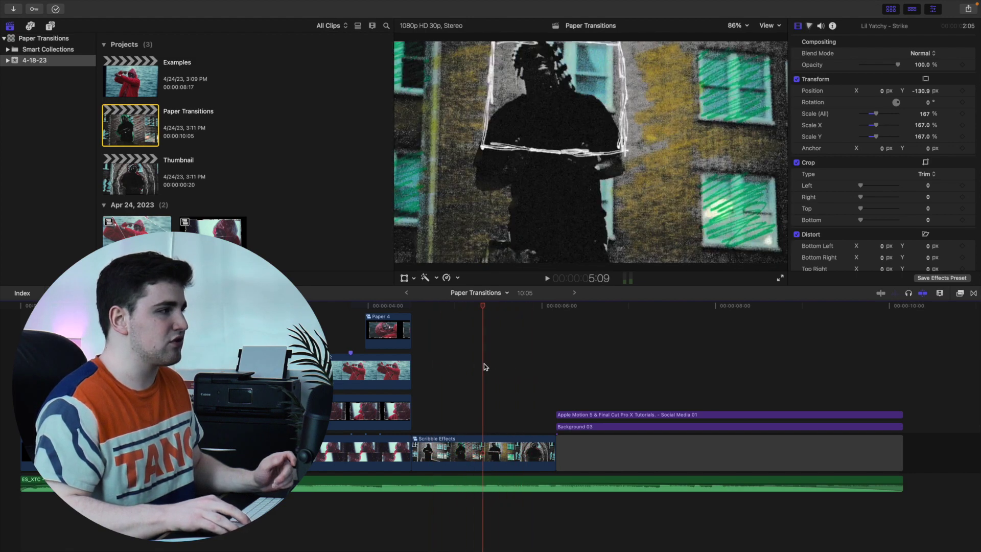
Open the Examples project and insert a freeze frame at the start of its second clip
click(519, 365)
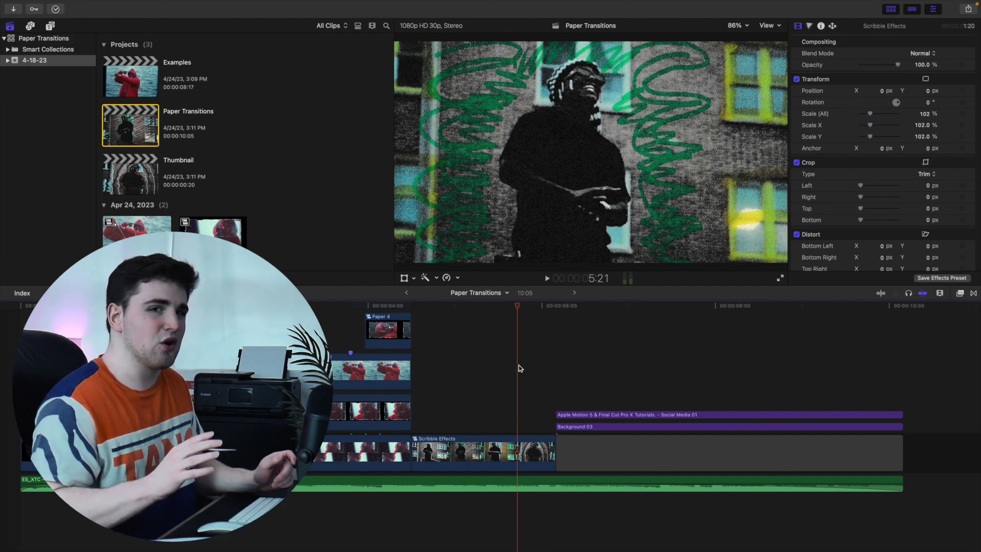
double_click(145, 76)
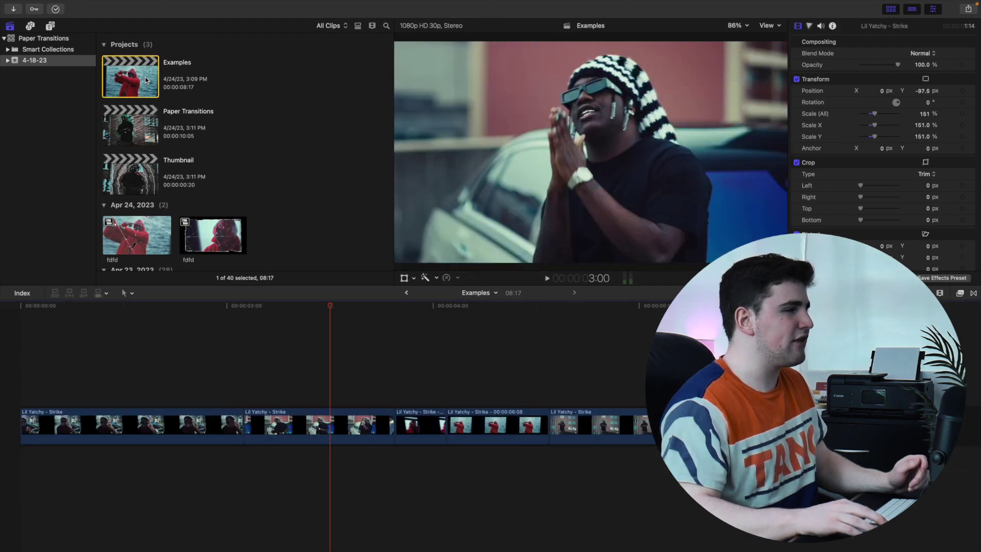
drag(331, 308, 203, 317)
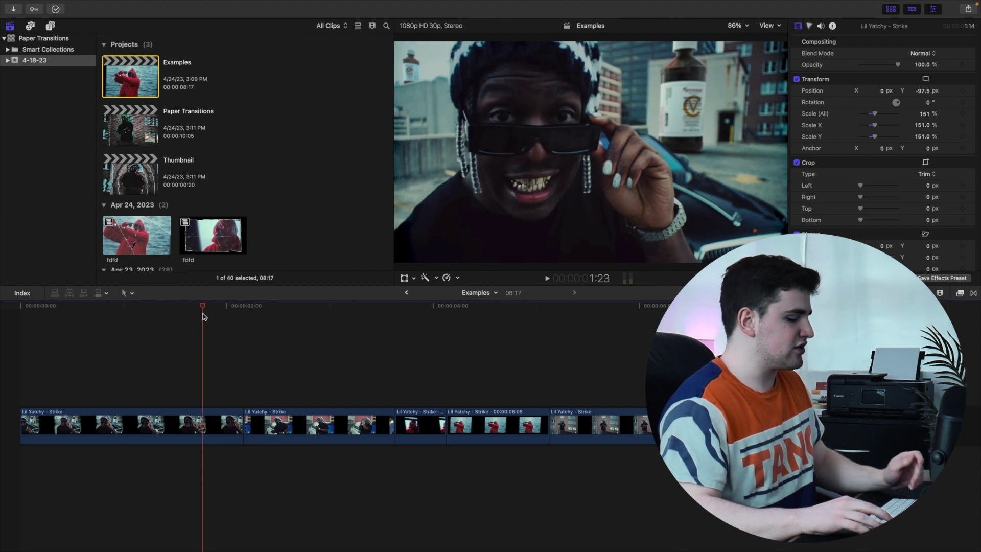
key(super+equal)
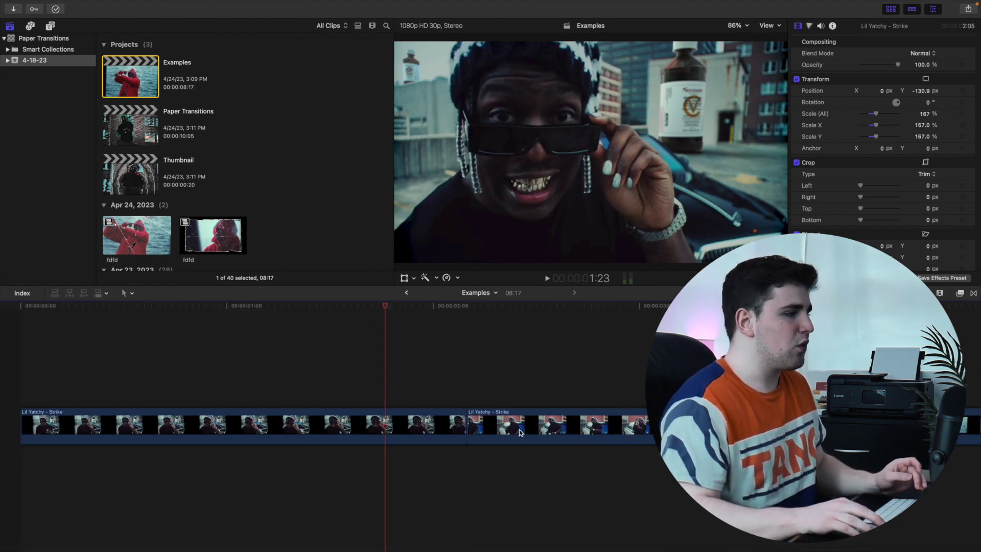
key(Down)
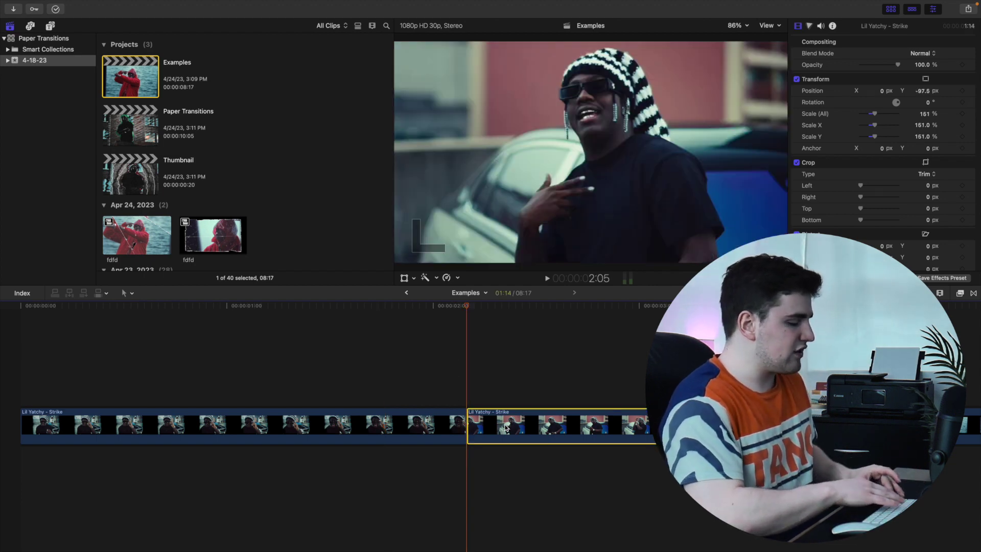
key(alt+f)
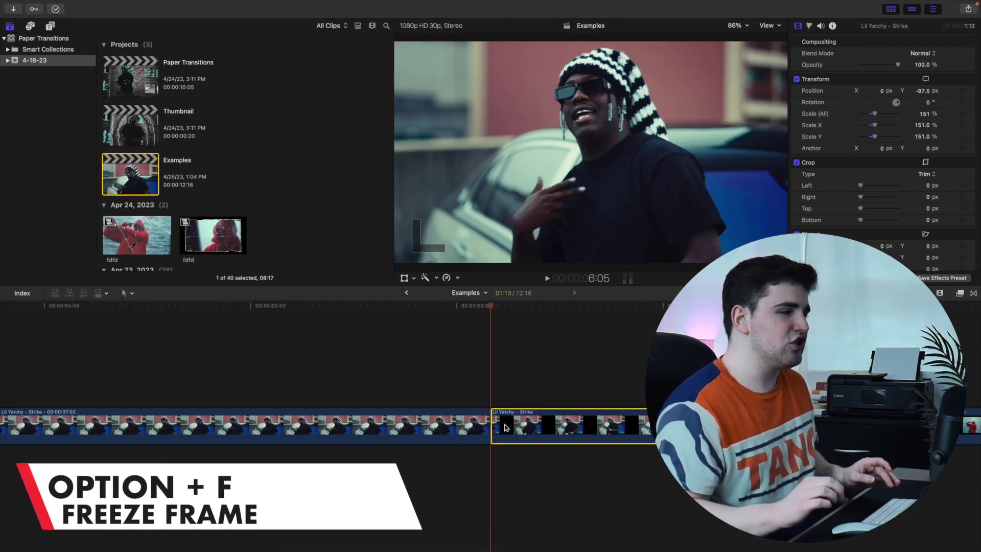
Shorten the inserted freeze frame to a duration of 10 frames
key(shift+z)
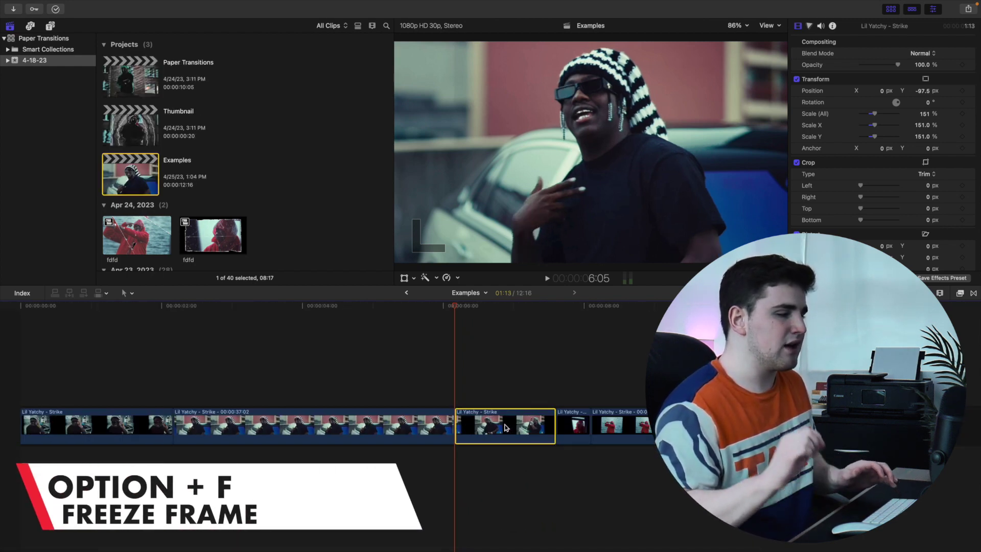
click(341, 380)
click(360, 429)
drag(447, 426, 194, 416)
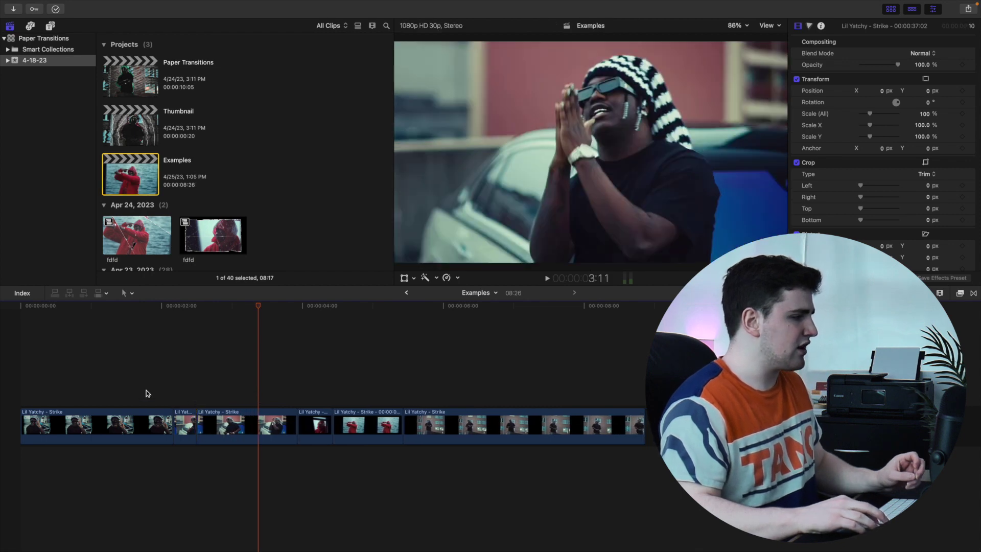
Place the freeze frame on the track above the first clip so that it ends at the cut to the second clip
click(147, 394)
key(super+equal)
scroll(146, 394, left, 5)
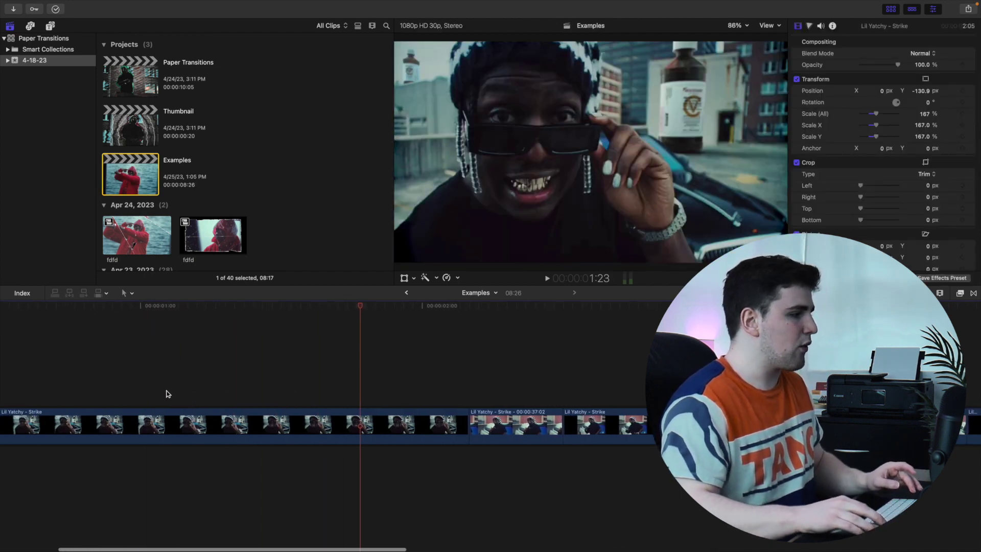
drag(505, 424, 428, 379)
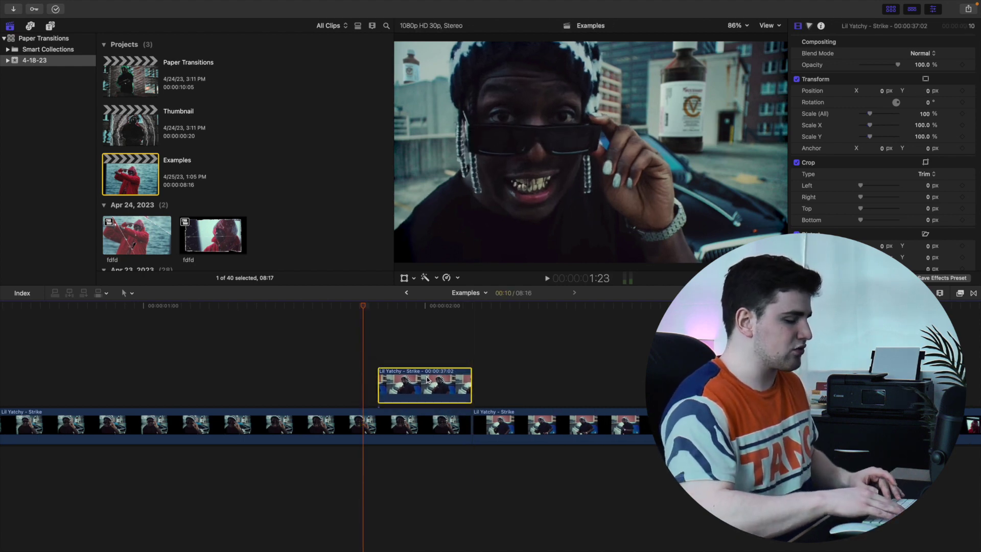
key(super+minus)
Play the sequence from the beginning and examine the freeze frame overlaid before the first cut
click(4, 379)
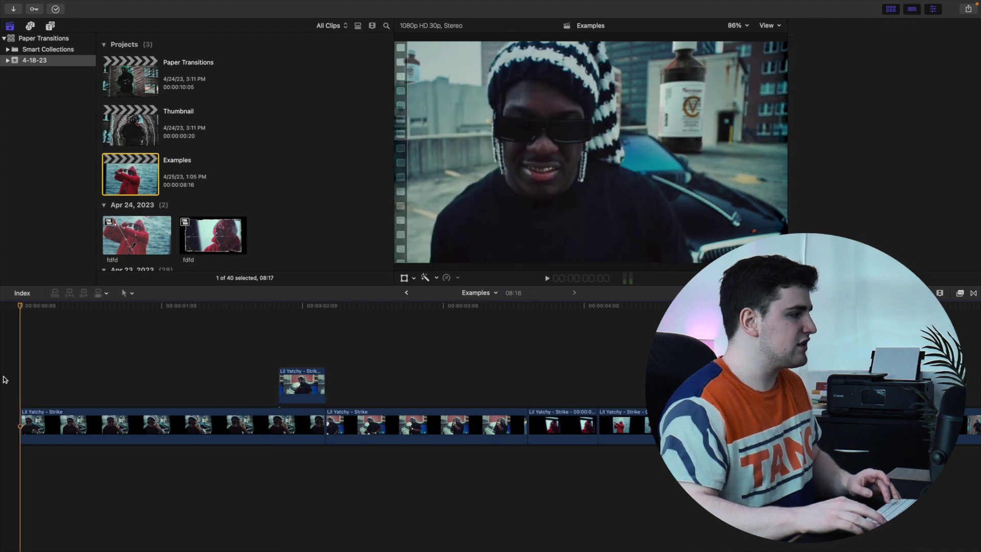
key(space)
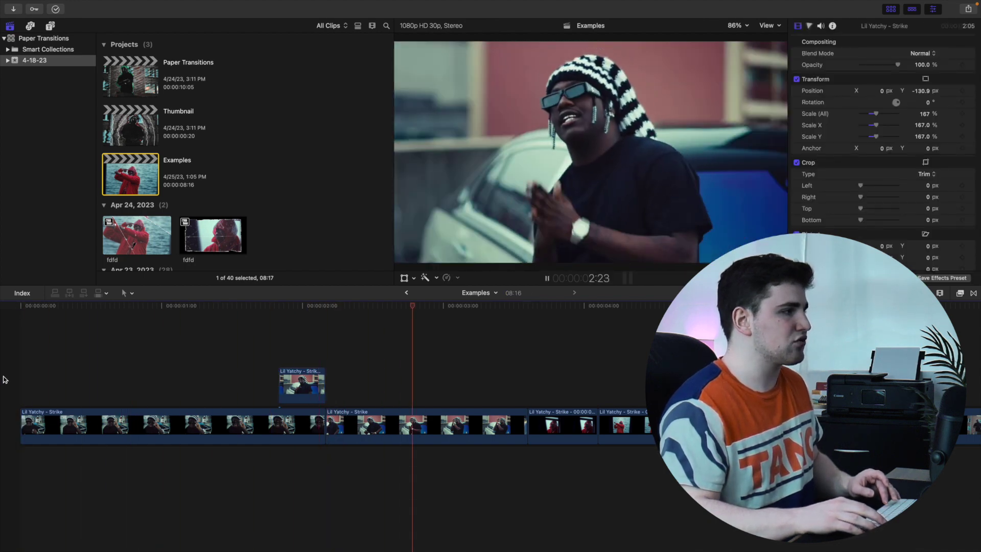
key(space)
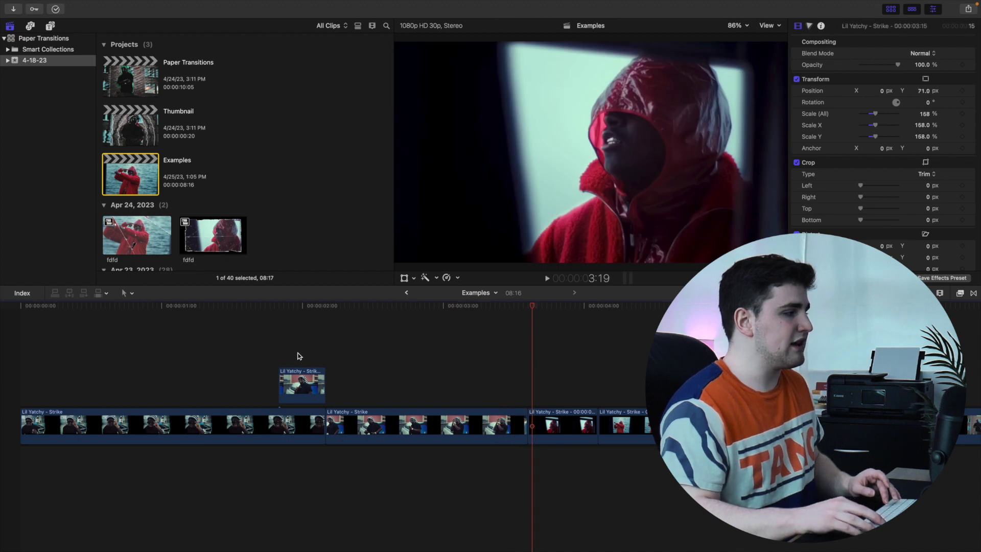
click(299, 356)
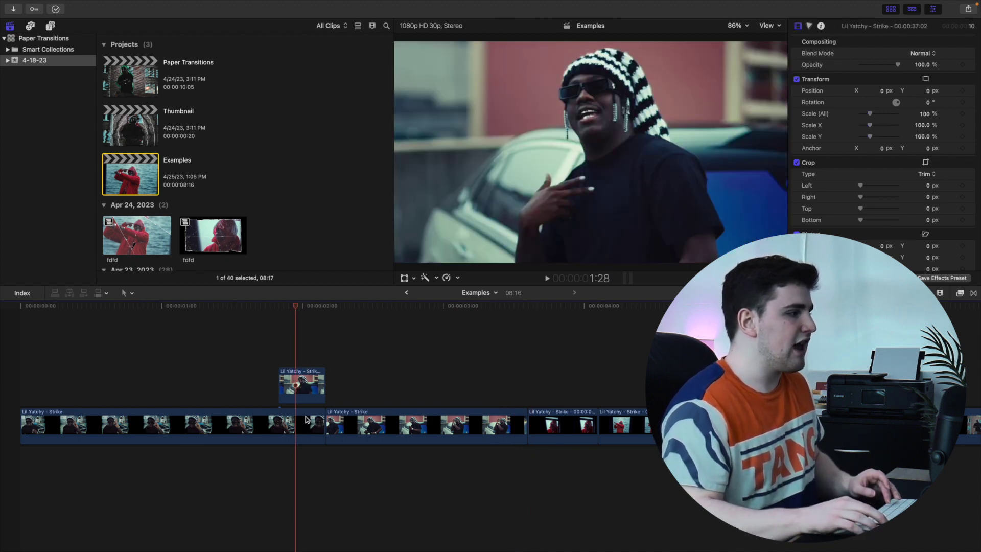
key(super+equal)
key(super+equal)
key(super+equal)
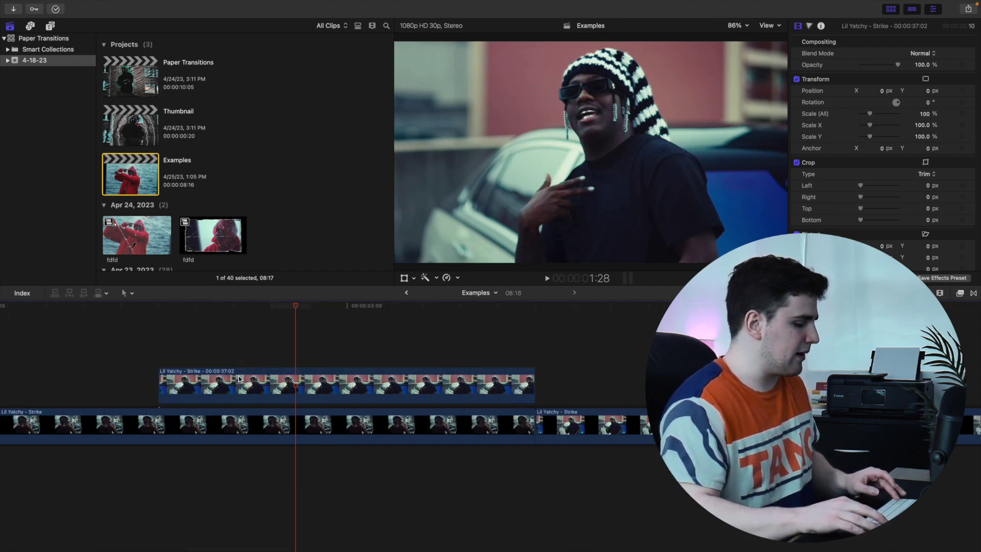
key(super+minus)
key(super+minus)
key(super+minus)
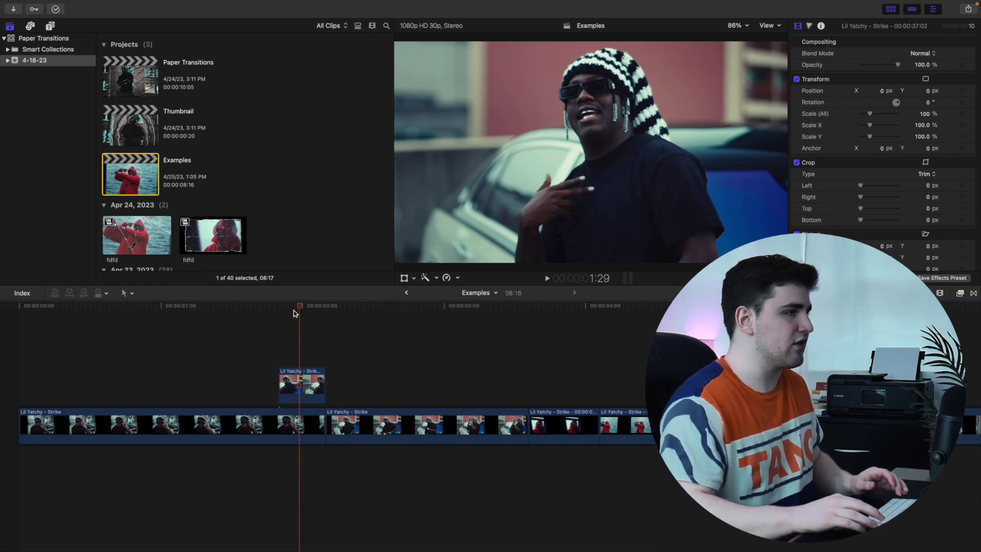
Try to save the current frame as a PNG image named Freeze Frame on the Desktop
click(967, 11)
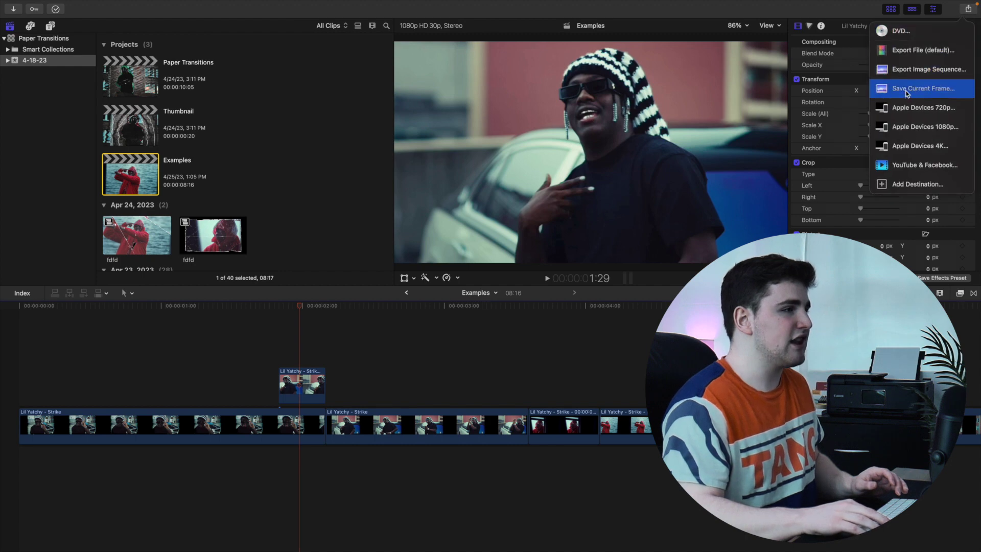
click(907, 89)
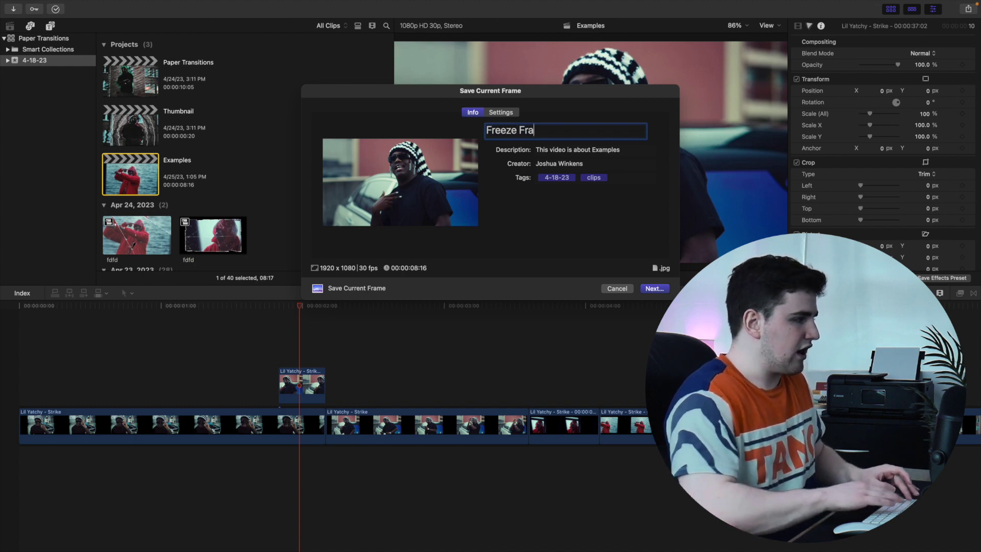
click(502, 112)
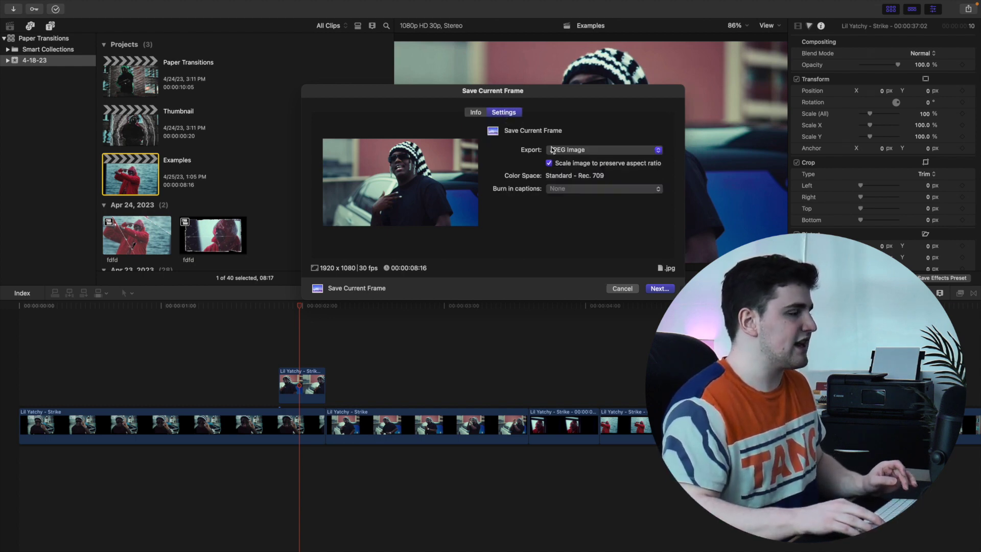
click(560, 151)
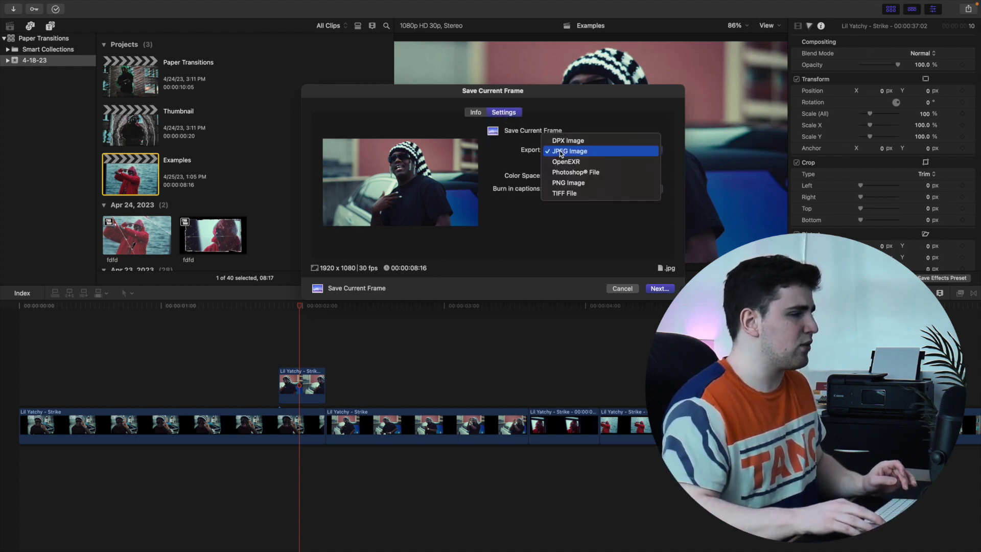
click(564, 183)
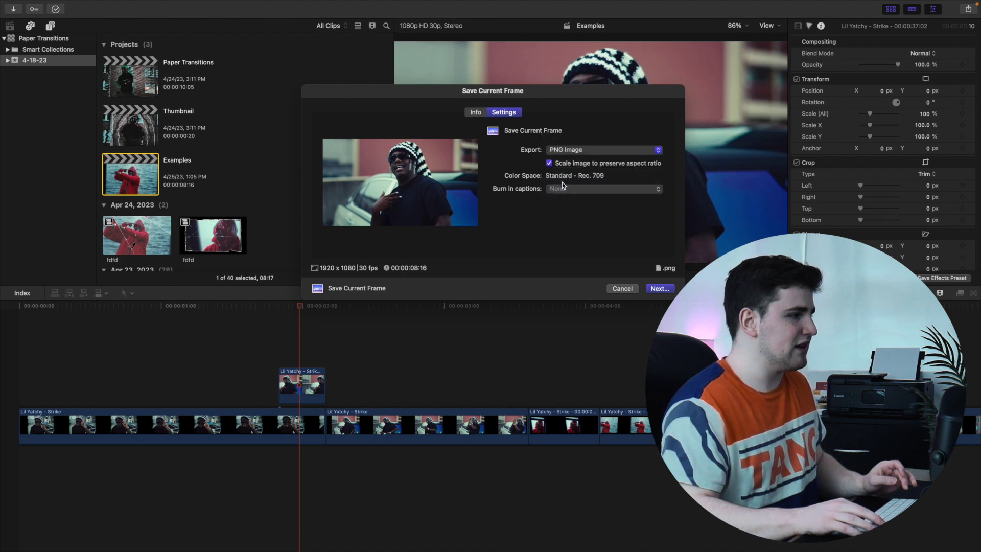
click(659, 289)
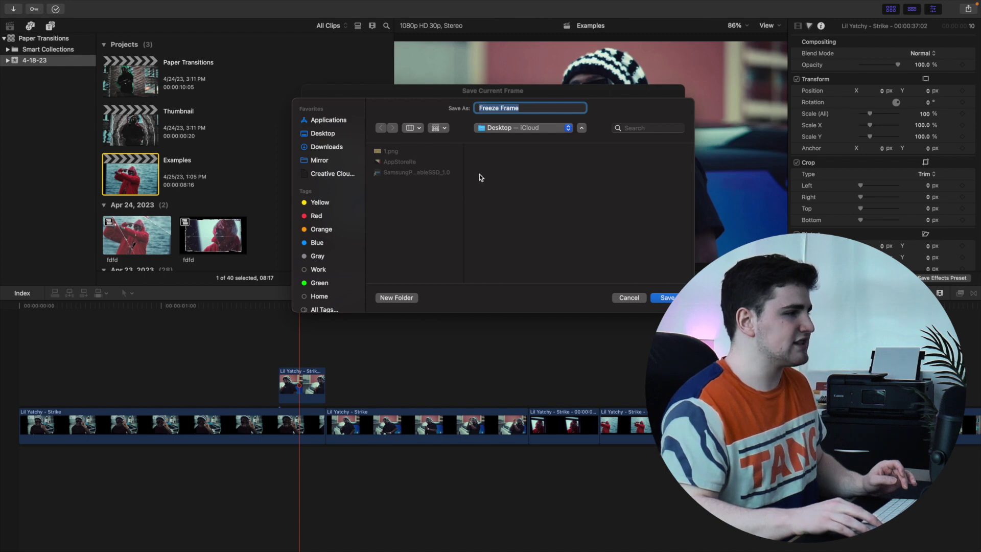
click(628, 298)
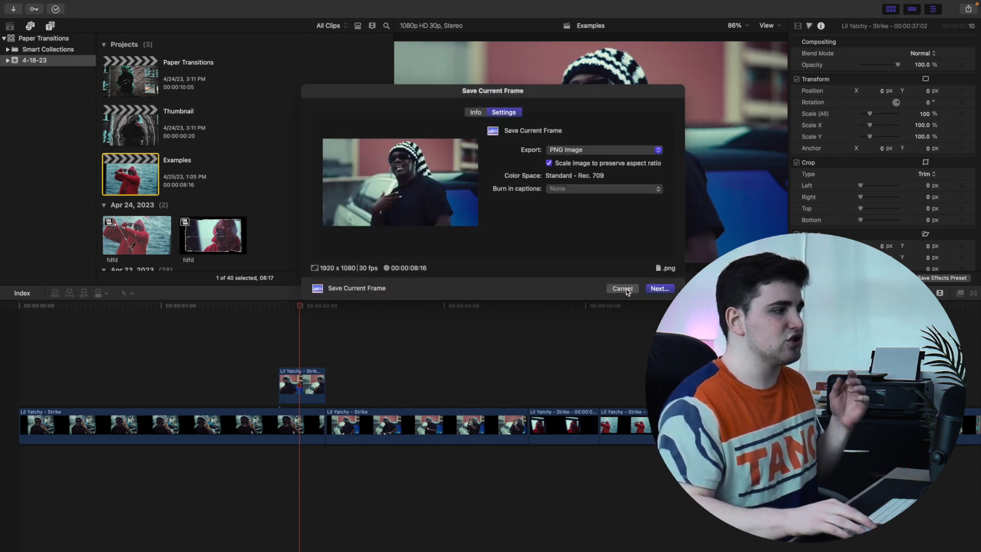
click(622, 288)
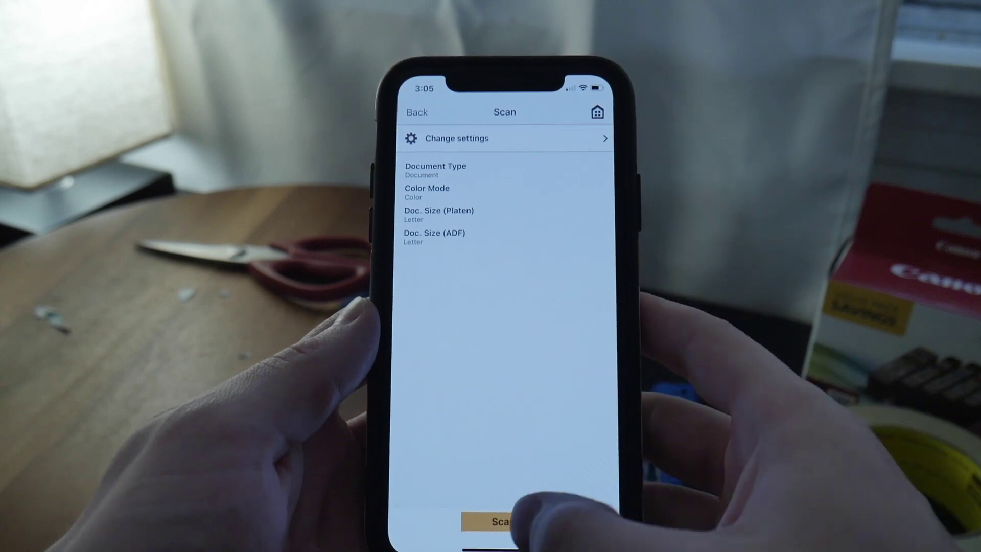
click(505, 526)
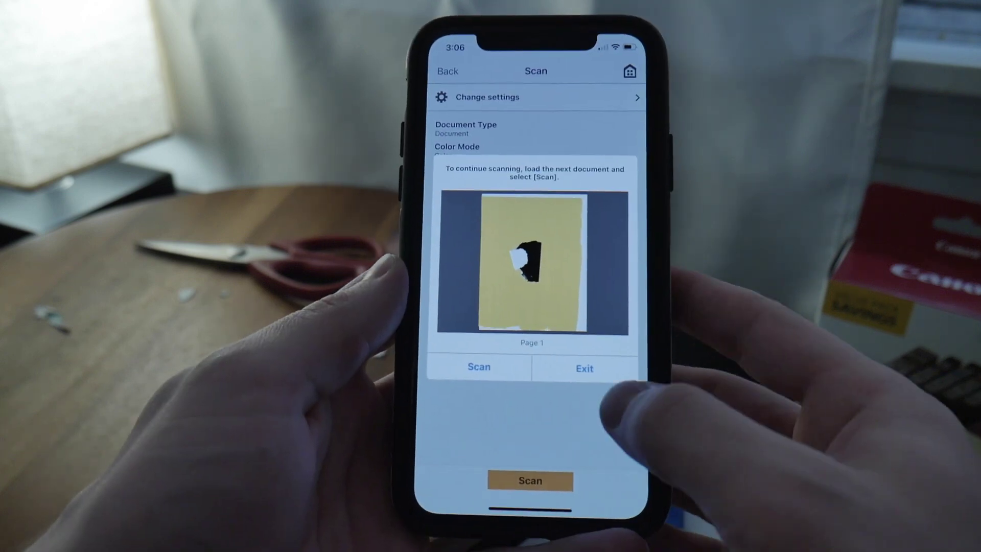
click(593, 363)
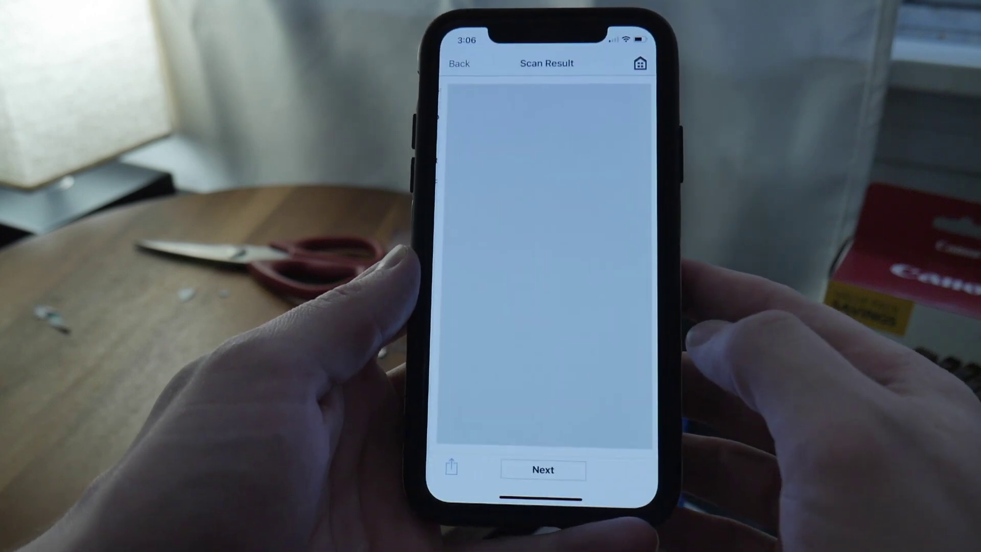
click(456, 472)
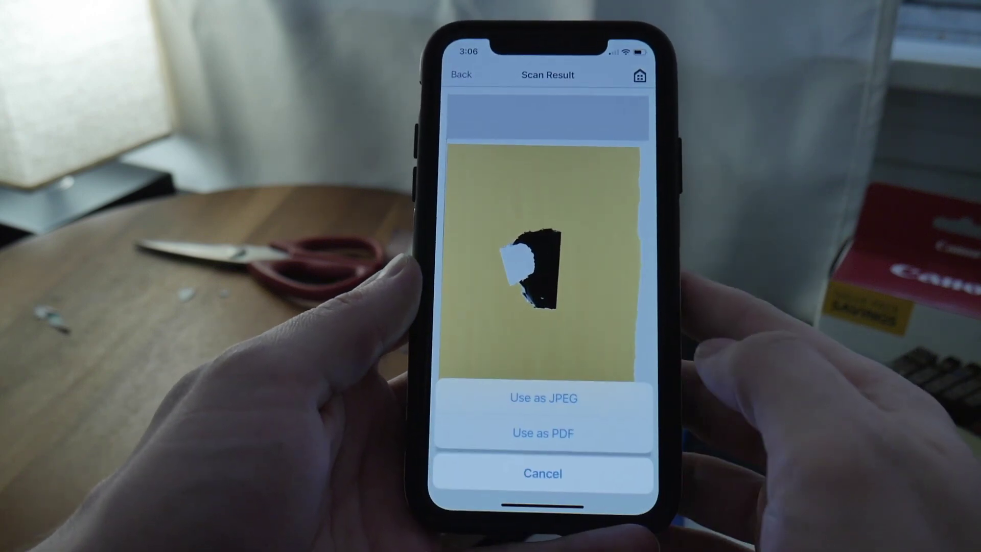
click(572, 388)
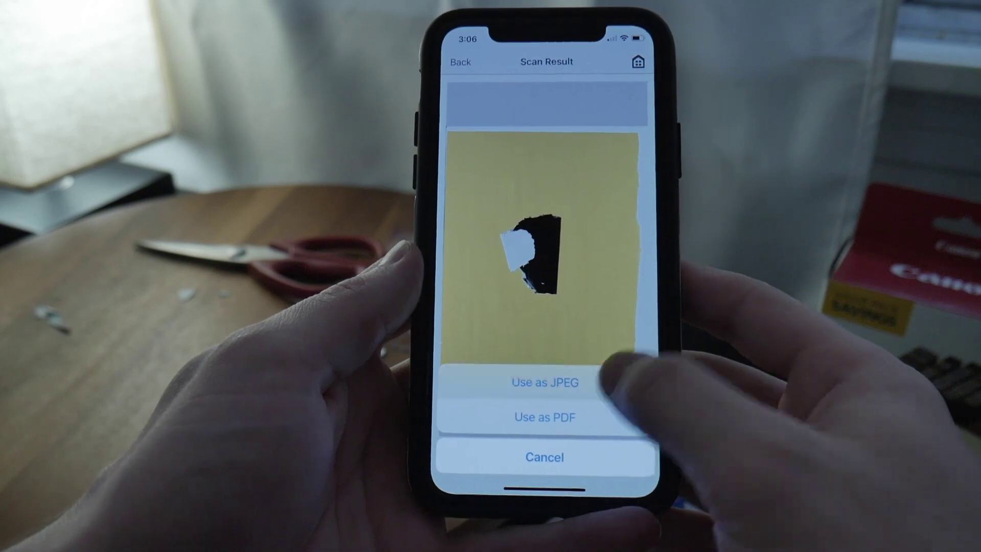
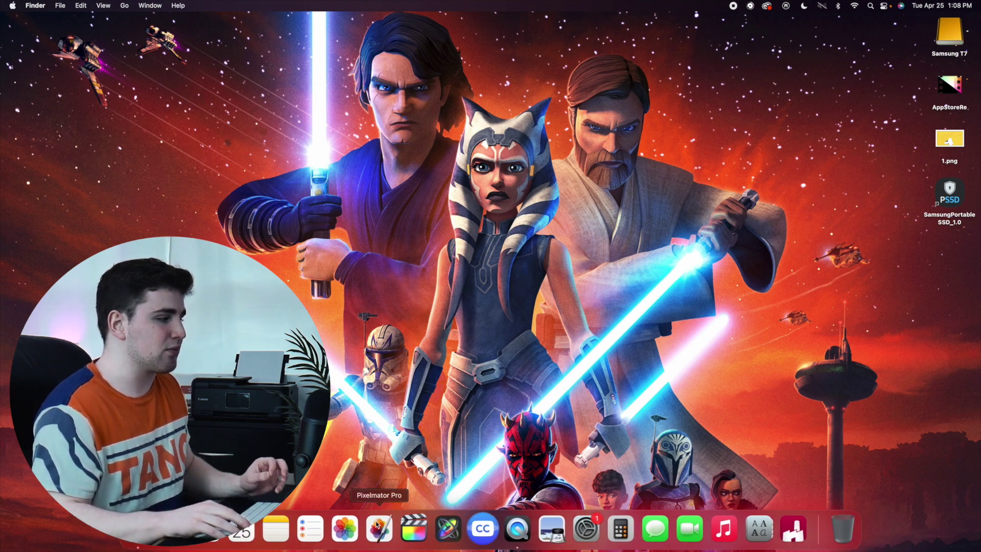
Switch to Pixelmator Pro and create a new 1920 × 1080 pixel document
click(378, 527)
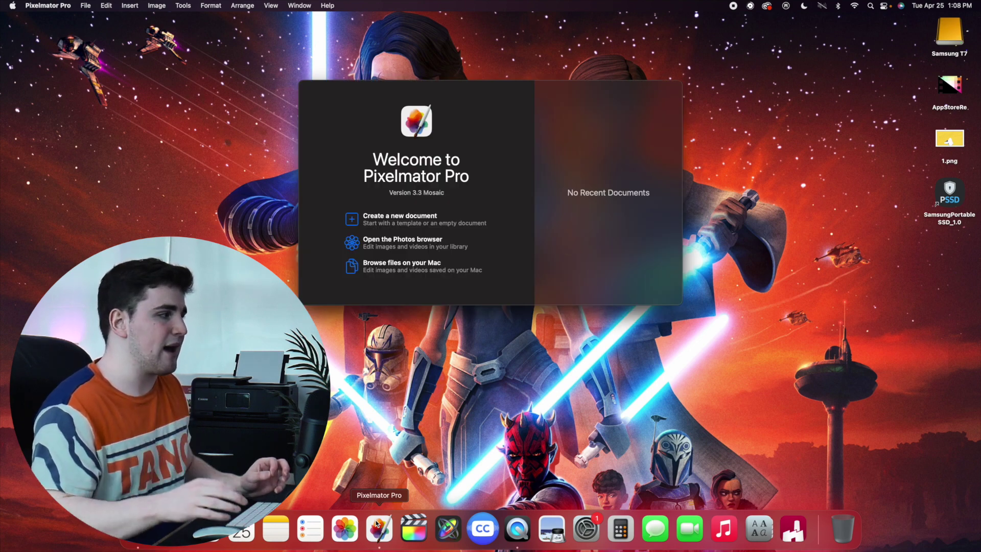
click(376, 220)
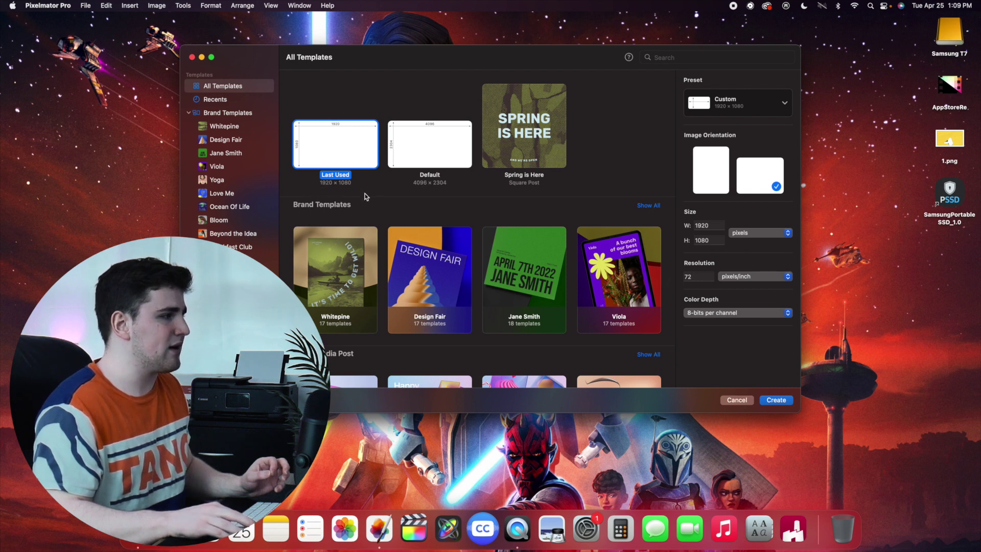
click(774, 401)
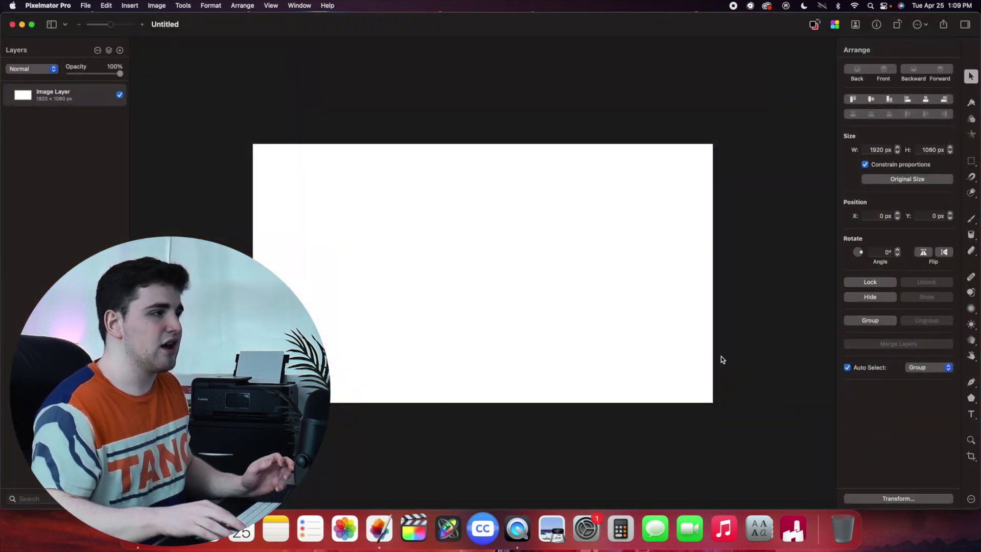
Insert the 1.png scan from the desktop into the blank document as a new layer
drag(776, 24, 684, 24)
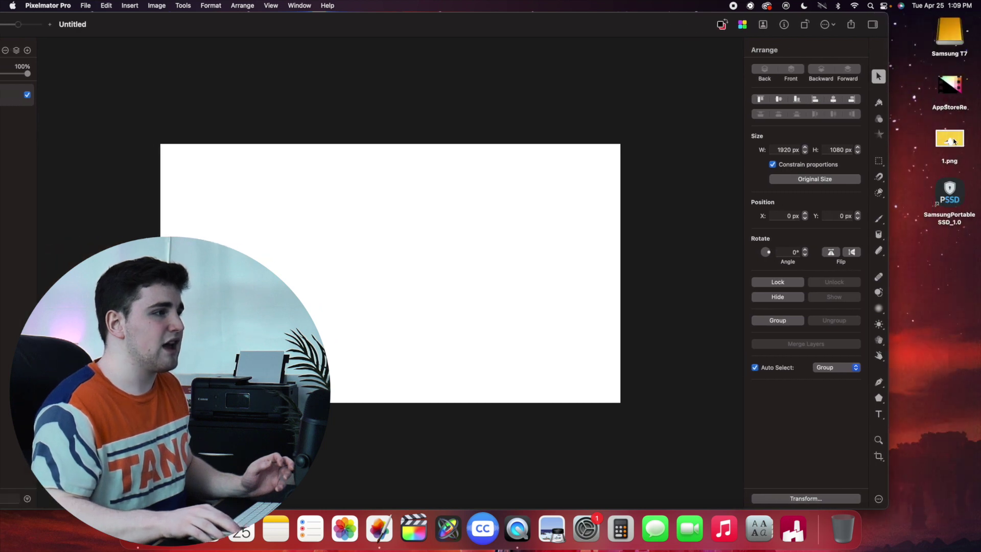
drag(953, 142, 505, 212)
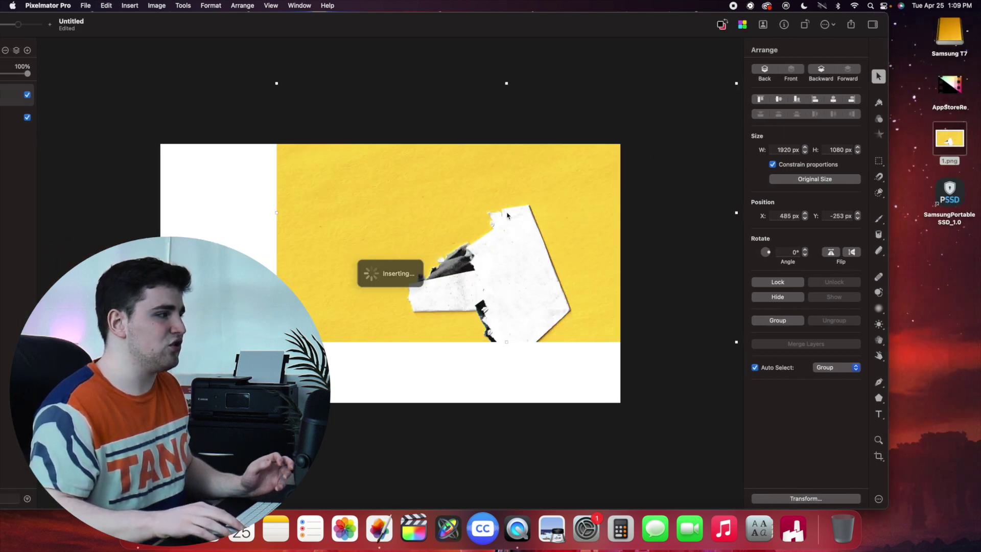
double_click(531, 27)
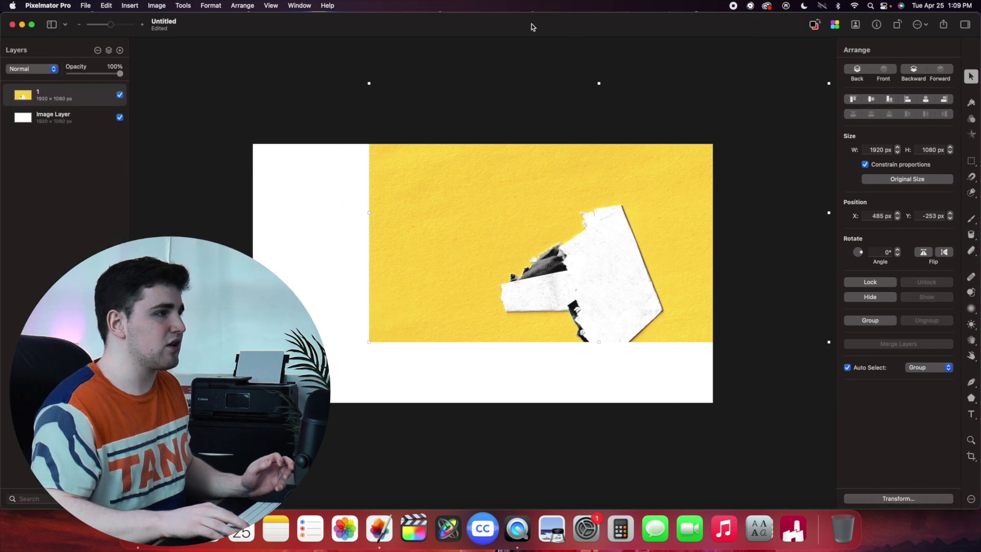
Align the scan layer with the canvas edges and select the whole paper cutout with Quick Selection
drag(555, 210, 439, 273)
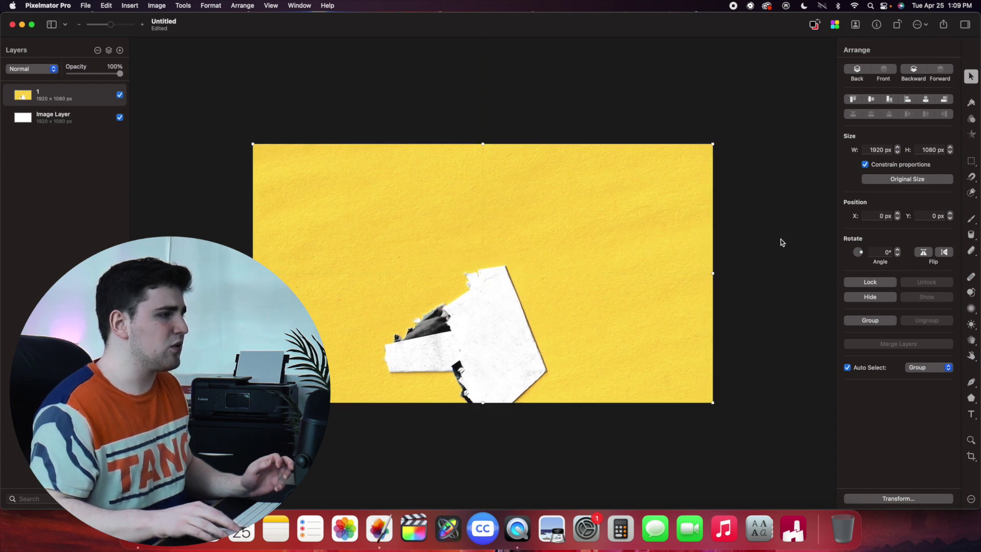
click(971, 193)
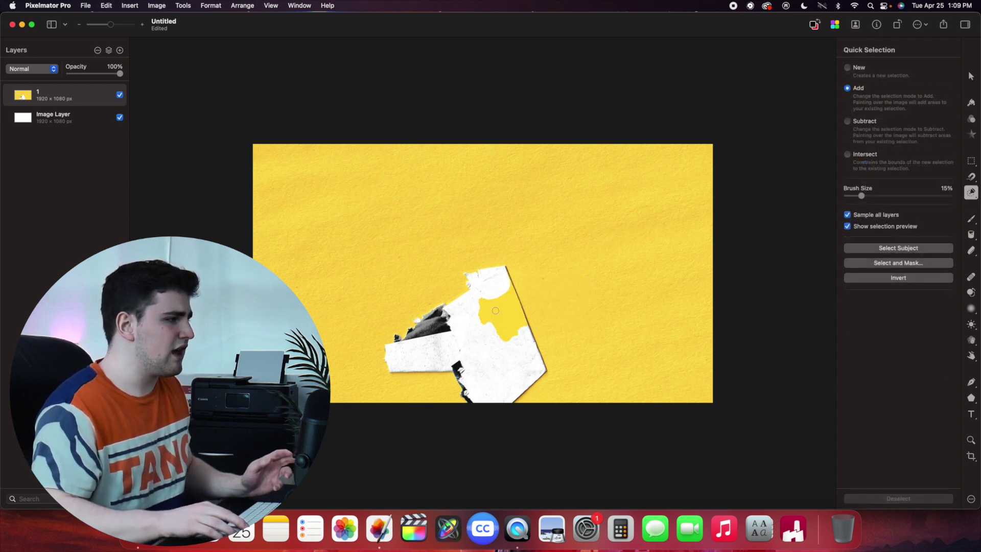
mouse_move(484, 284)
mouse_down()
mouse_move(529, 370)
mouse_move(490, 391)
mouse_move(467, 385)
mouse_move(457, 368)
mouse_move(469, 400)
mouse_move(481, 342)
mouse_move(473, 321)
mouse_move(444, 315)
mouse_move(414, 341)
mouse_move(452, 346)
mouse_up()
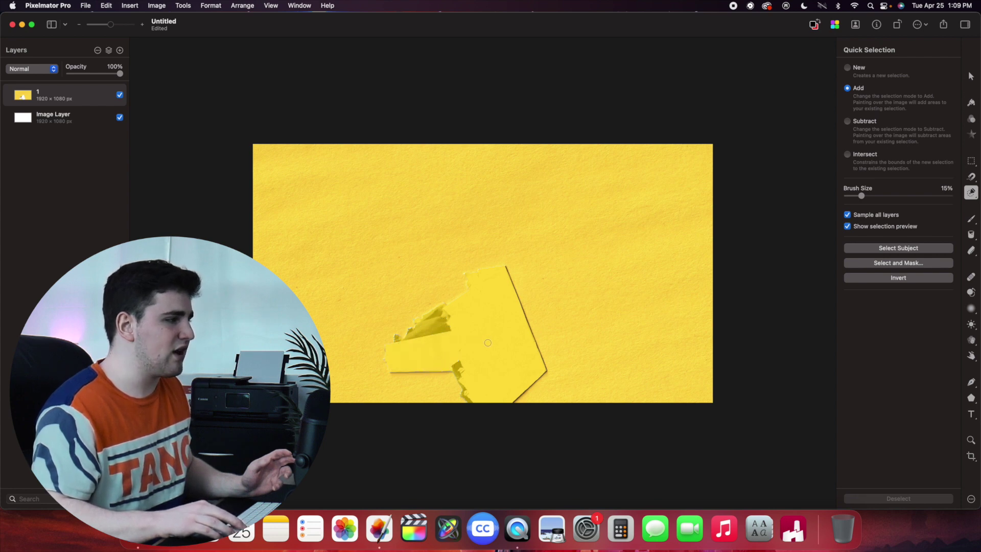
drag(488, 342, 487, 343)
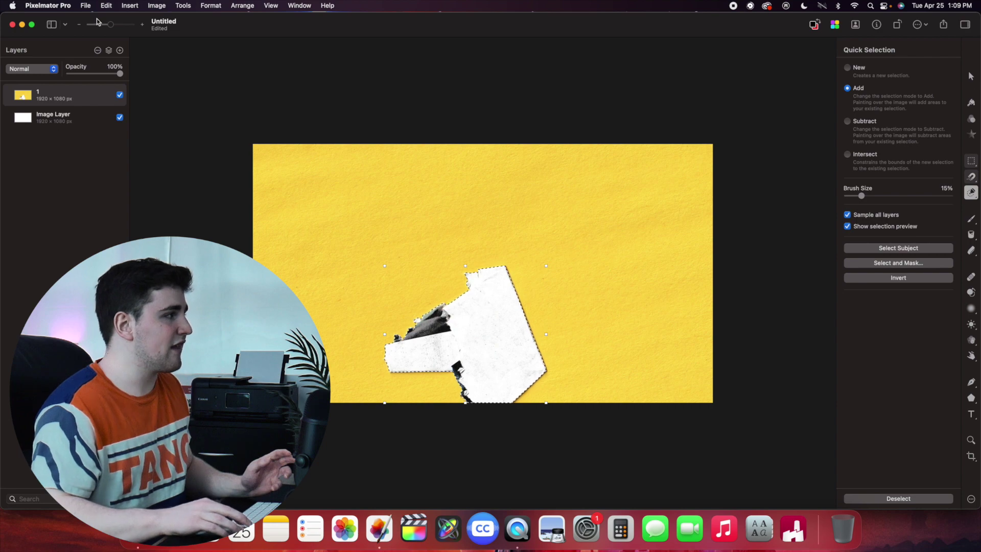
Set Quick Selection to Subtract mode and examine the selection edges around the paper cutout up close
drag(110, 24, 121, 29)
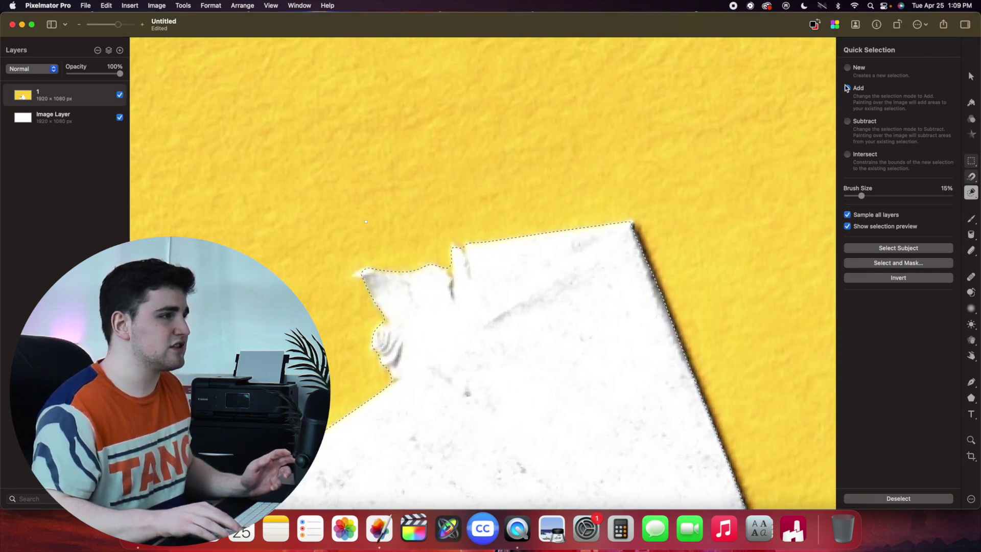
click(847, 121)
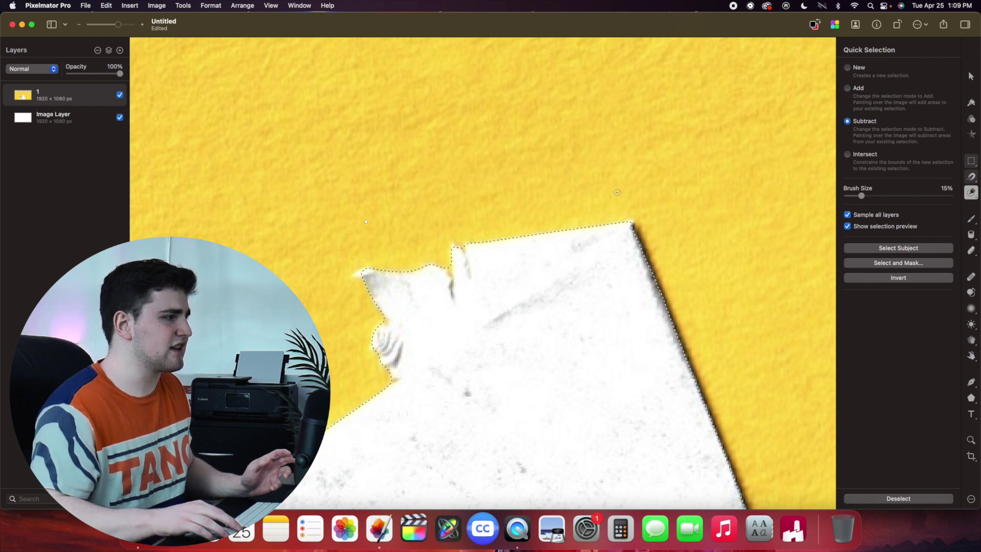
mouse_move(452, 250)
mouse_down()
mouse_move(440, 264)
mouse_move(434, 232)
mouse_move(449, 265)
mouse_up()
scroll(543, 319, down, 10)
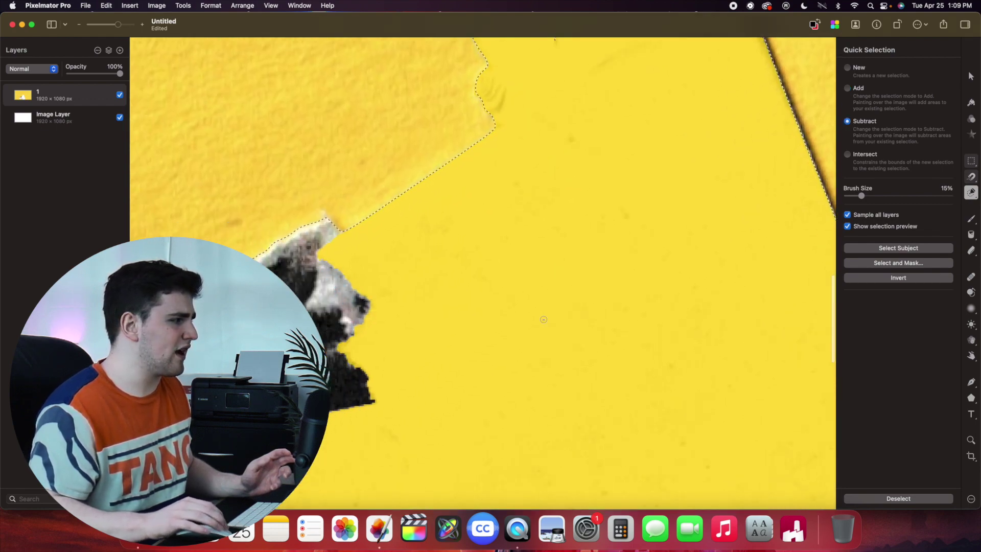
scroll(543, 319, down, 10)
mouse_move(398, 132)
mouse_down()
mouse_move(308, 198)
mouse_move(261, 254)
mouse_up()
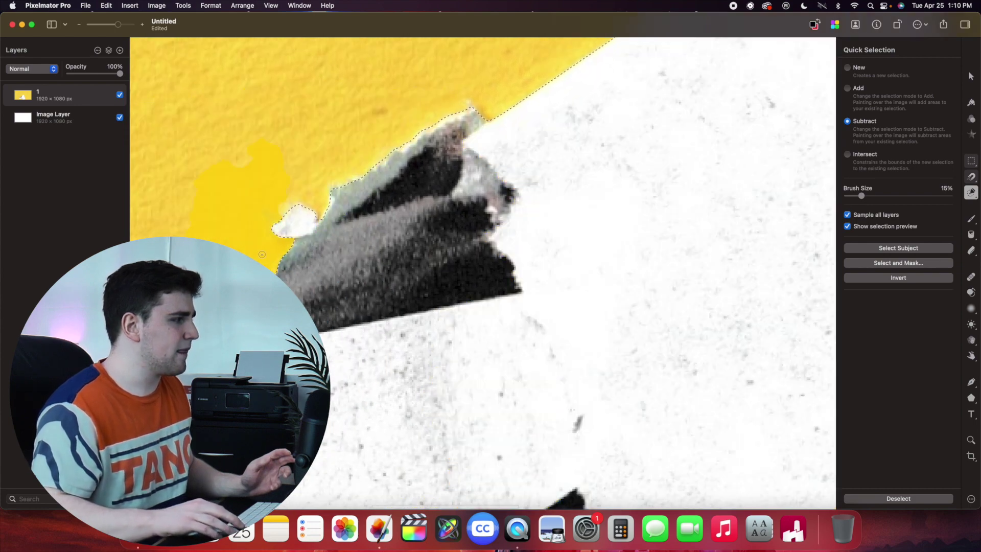
scroll(538, 323, down, 10)
drag(511, 327, 538, 393)
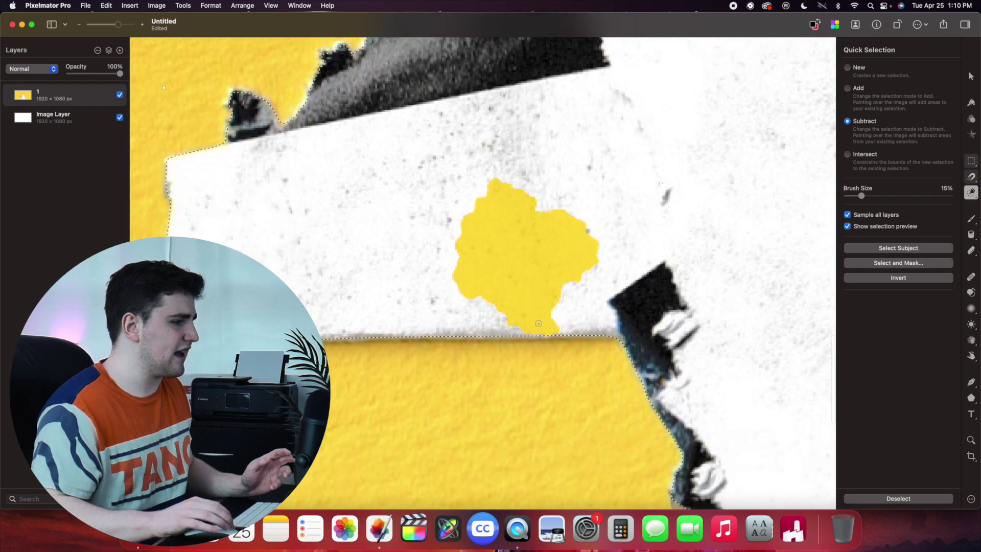
scroll(538, 323, down, 15)
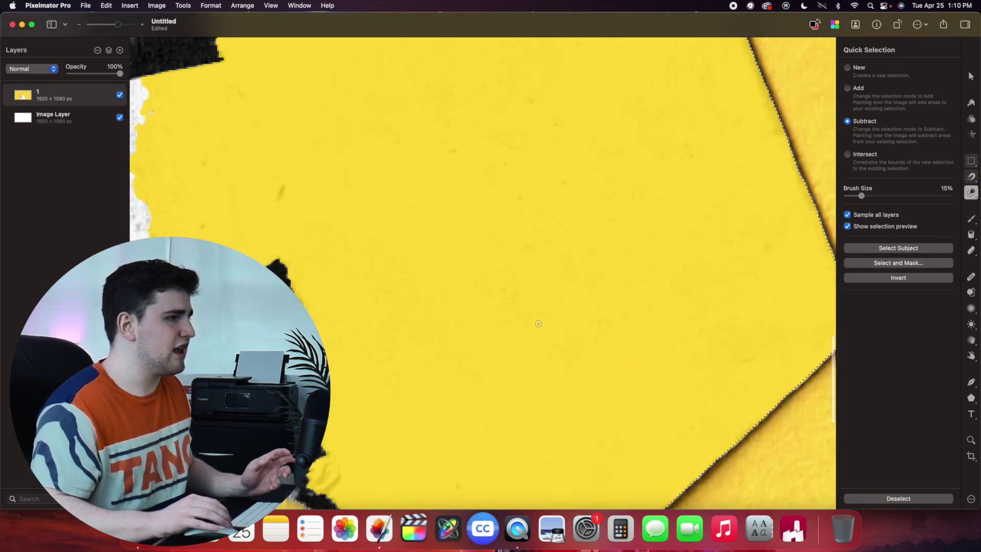
scroll(538, 323, up, 10)
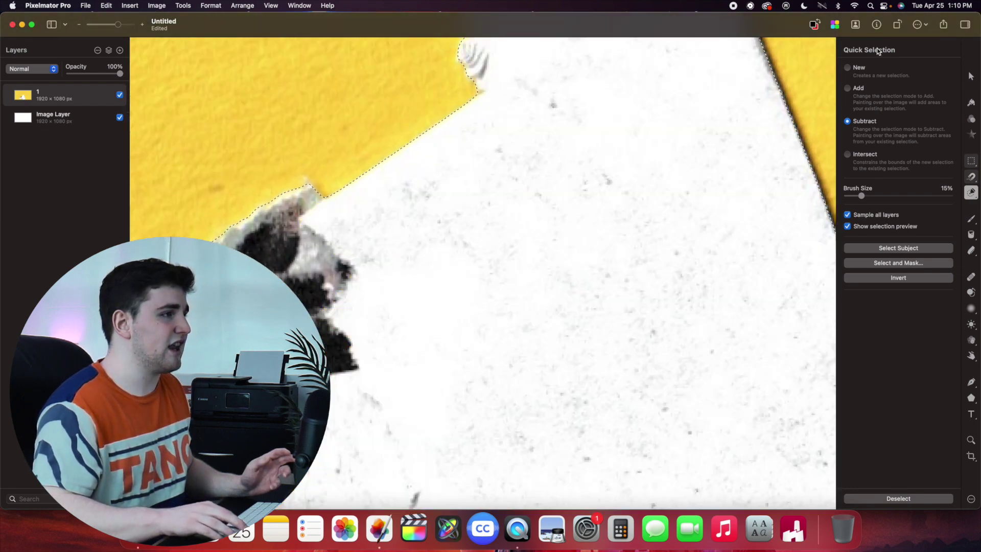
Try to add the yellow background beside the torn edge to the selection in Add mode, and undo it
click(847, 88)
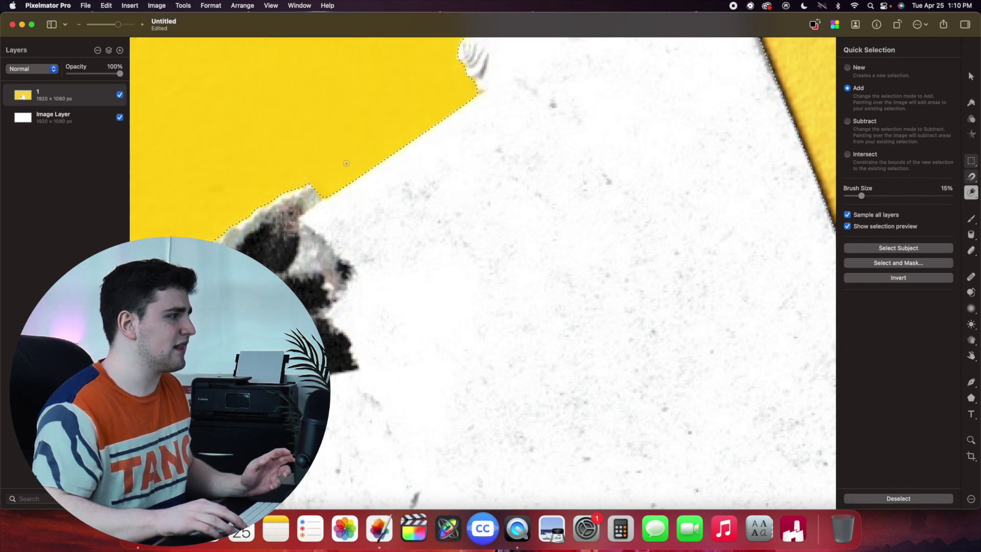
mouse_move(346, 163)
mouse_down()
mouse_move(306, 154)
mouse_move(251, 168)
mouse_move(245, 204)
mouse_move(266, 128)
mouse_up()
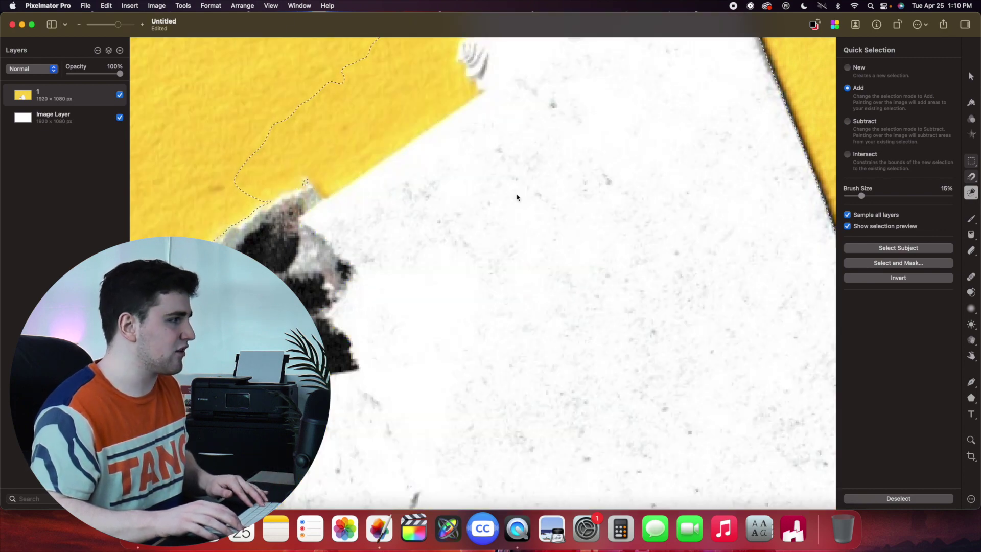
drag(517, 197, 516, 193)
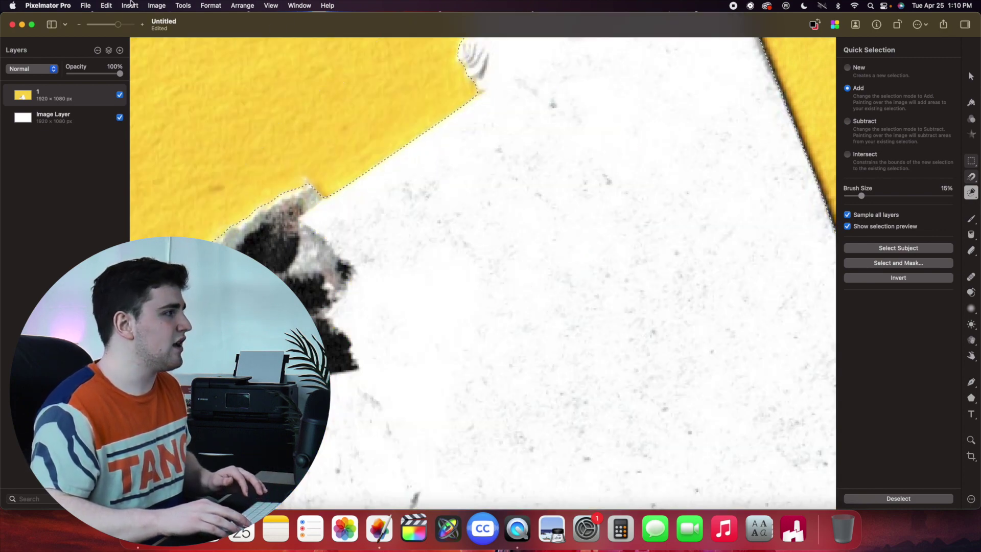
Refine the cutout selection in Select and Mask with 15% softness and a slight contraction, and output it as a new layer with mask
drag(117, 24, 113, 28)
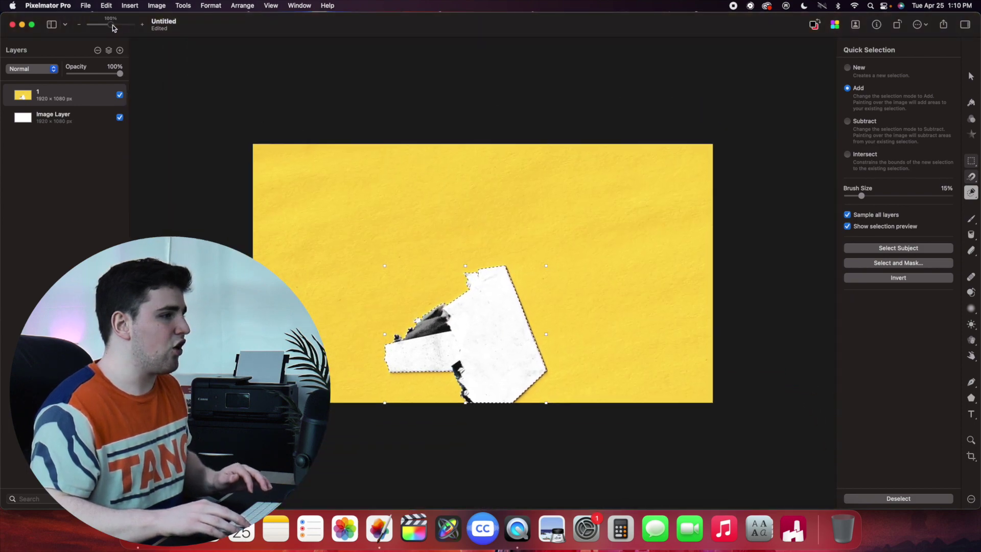
click(877, 264)
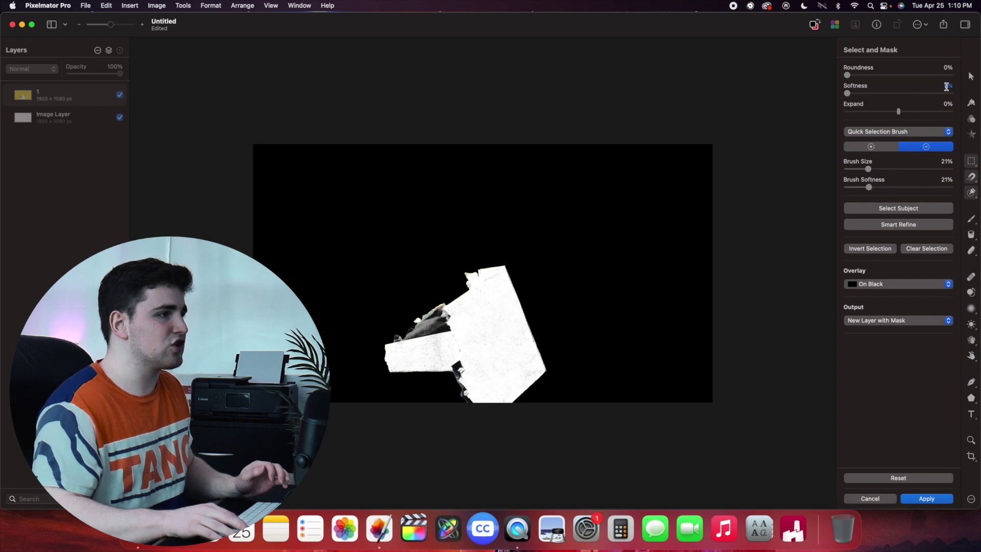
click(946, 86)
key(Return)
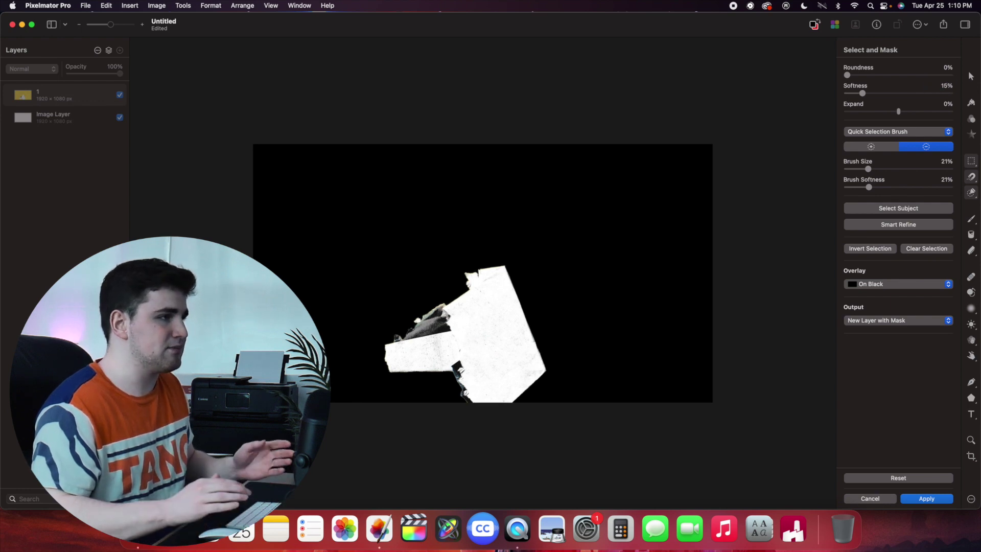
click(945, 105)
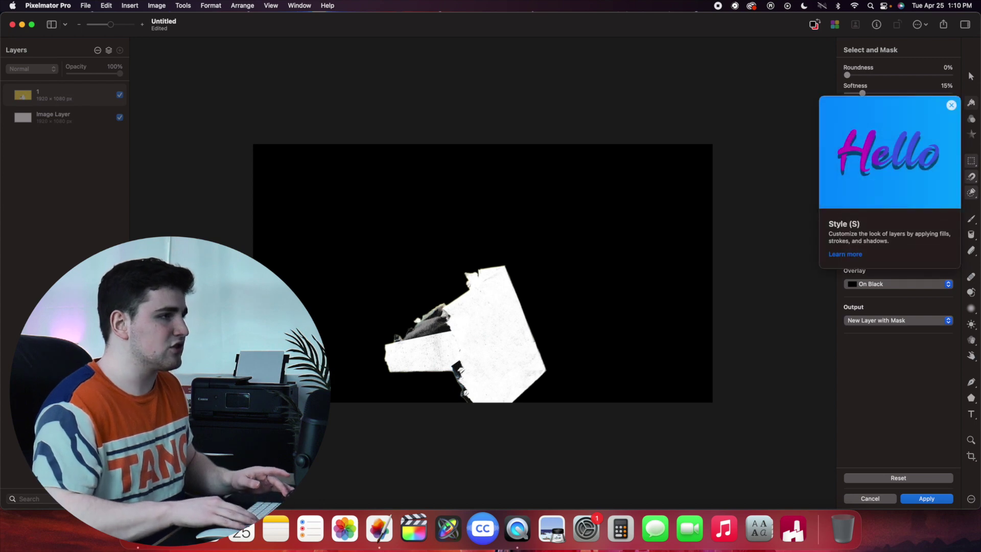
click(951, 106)
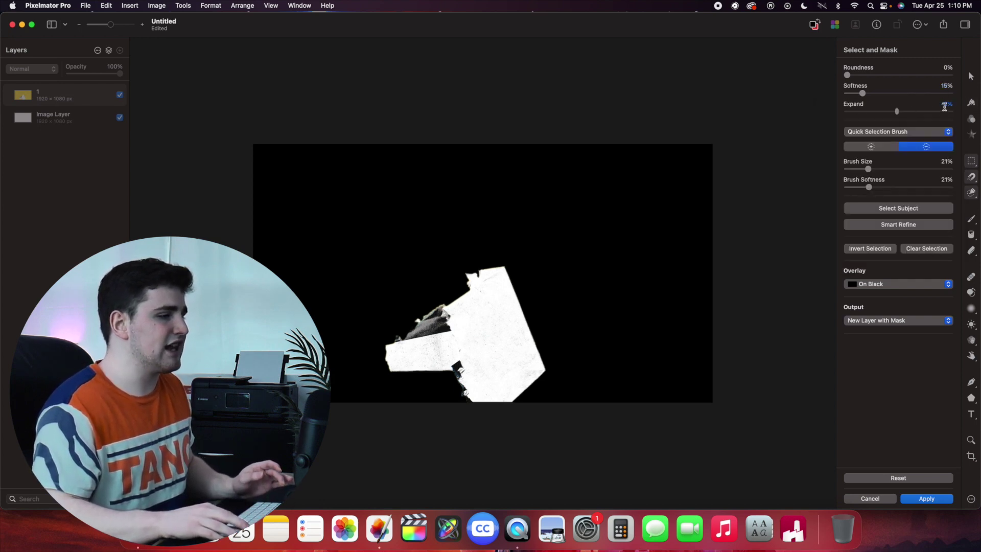
key(Return)
click(920, 499)
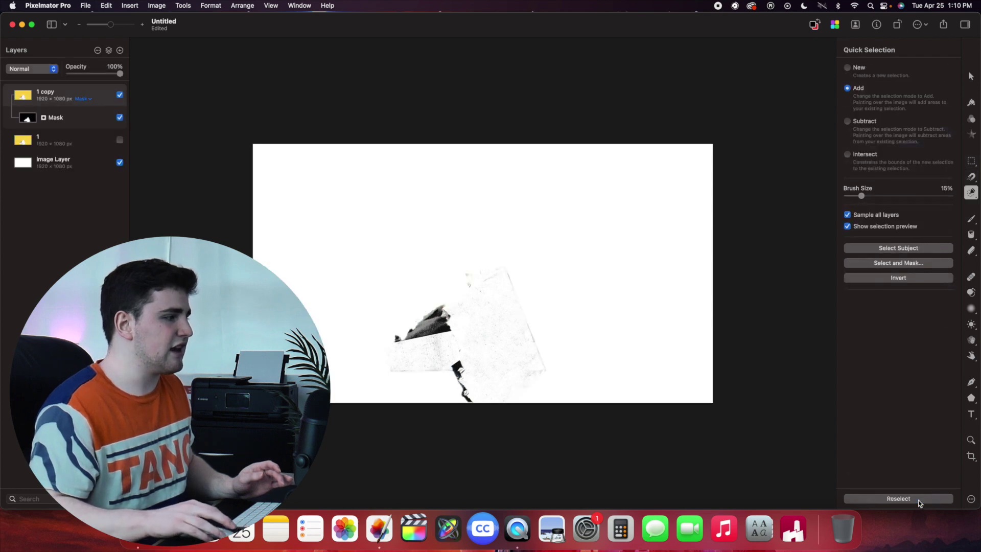
Hide the white Image Layer and export the isolated cutout as an original-size PNG named 01 to Downloads
click(119, 163)
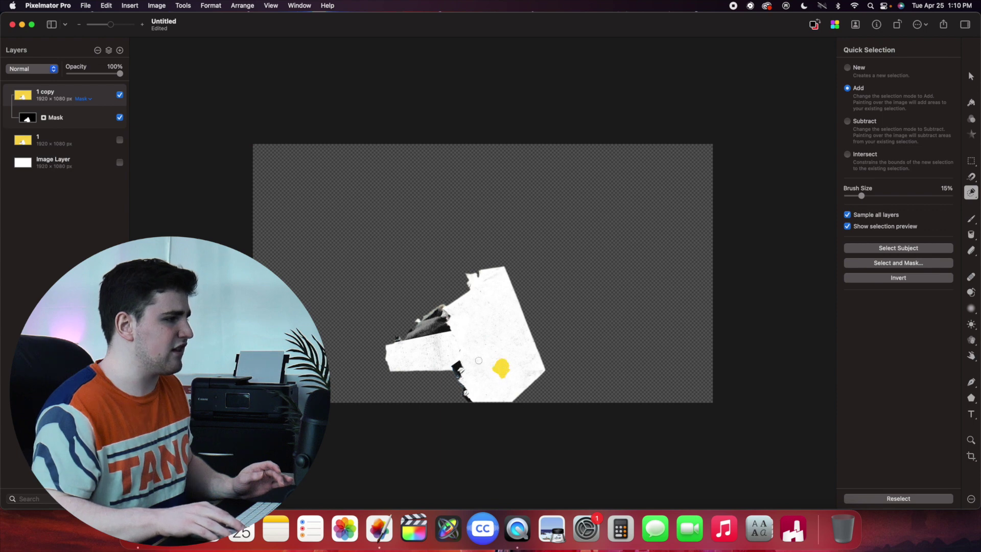
click(971, 76)
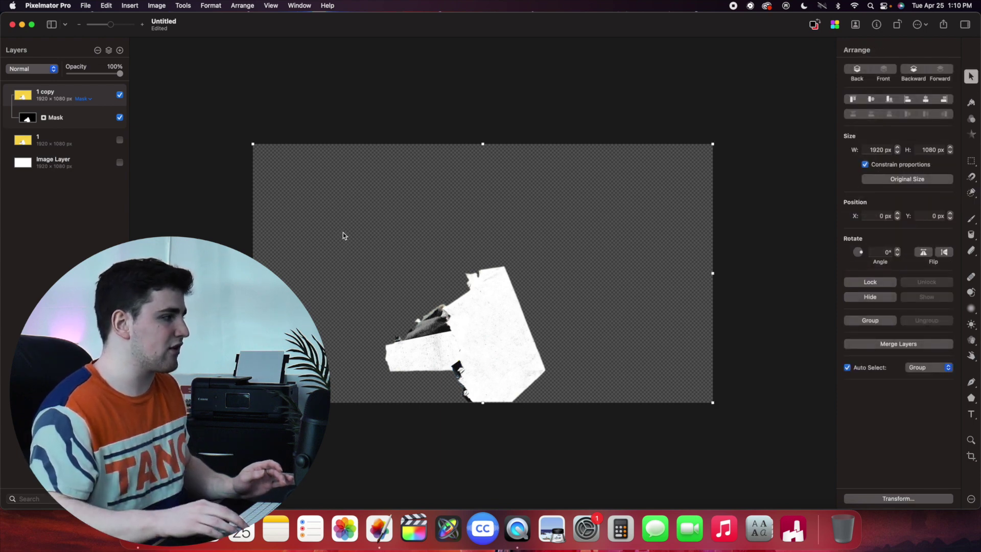
key(super+shift+e)
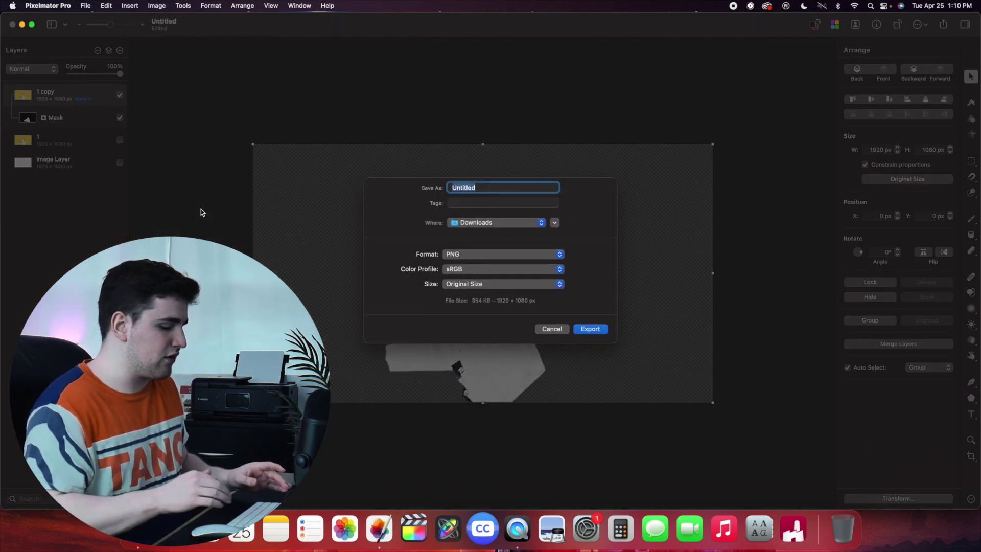
text(01)
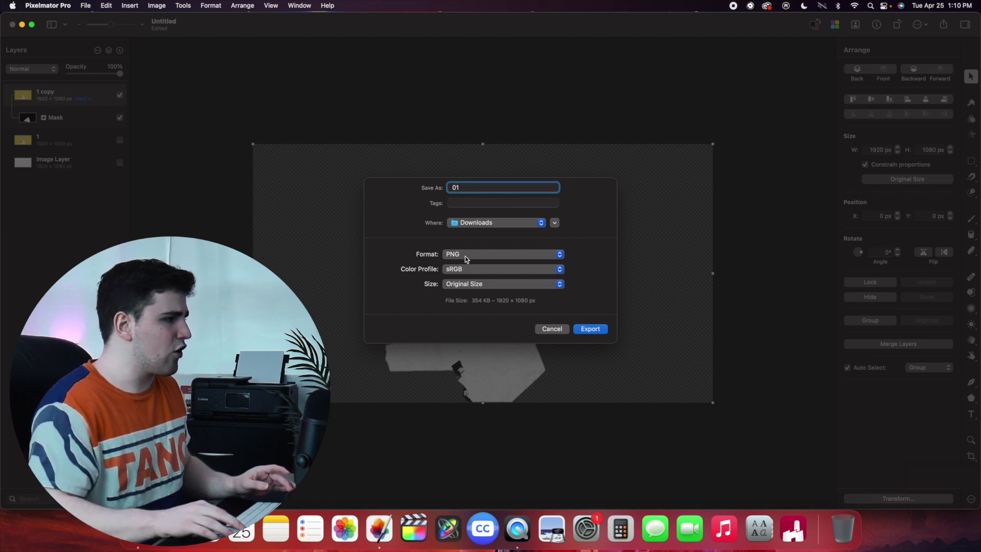
click(590, 329)
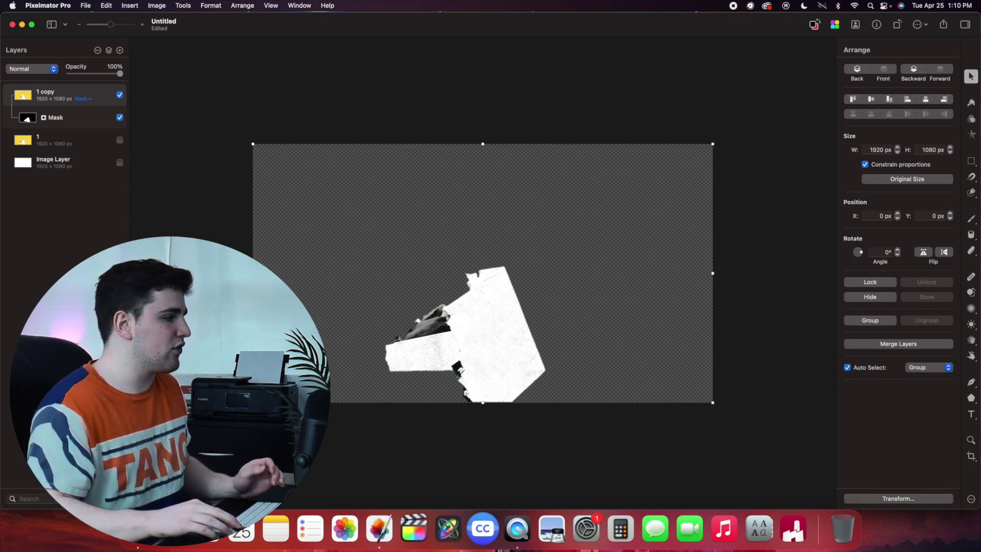
Open the exported 01.png from the Downloads folder to inspect the isolated cutout, and close the preview
click(138, 528)
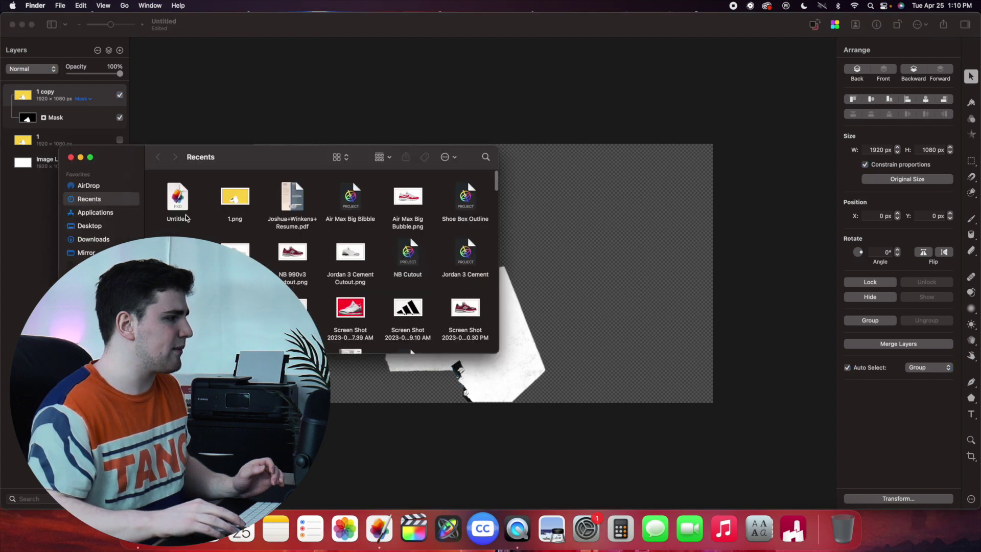
click(93, 239)
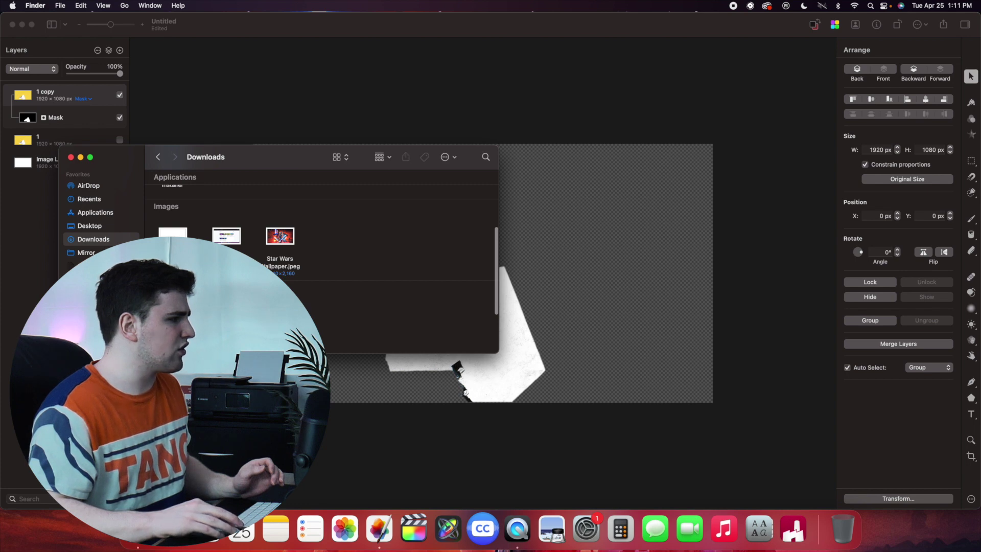
double_click(173, 234)
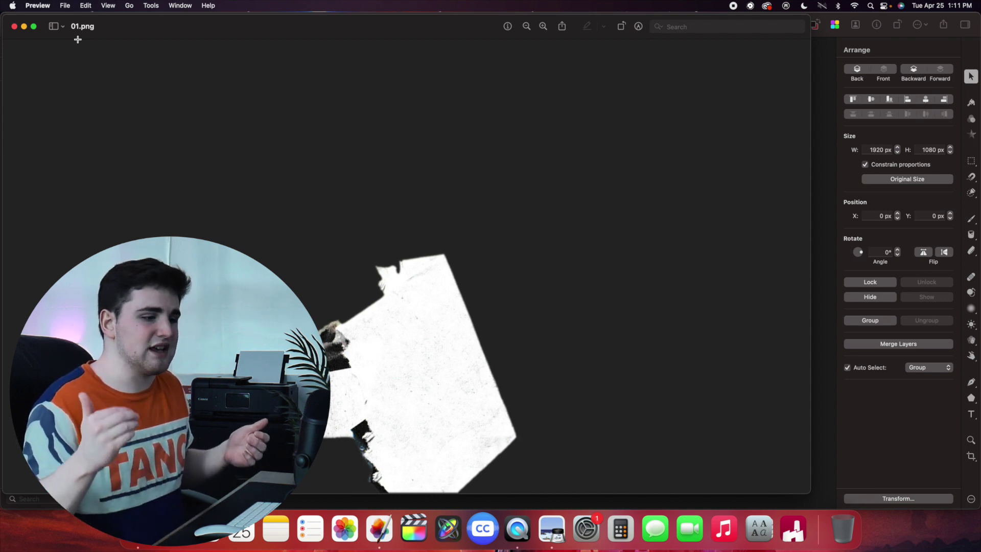
click(15, 27)
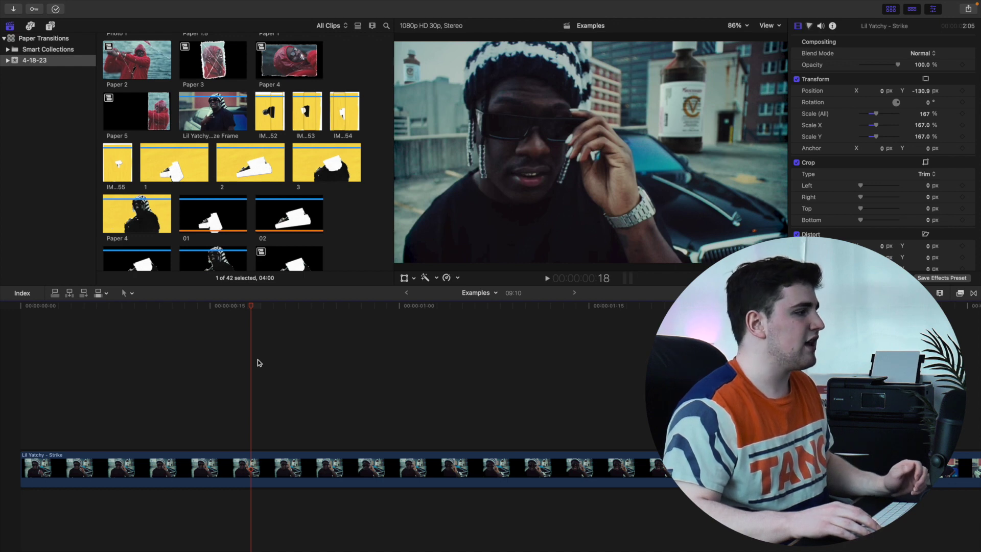
Switch to Final Cut Pro, connect the Lil Yatchy Freeze Frame above the Lil Yatchy - Strike clip, and trim its end at 1:02
drag(251, 307, 315, 319)
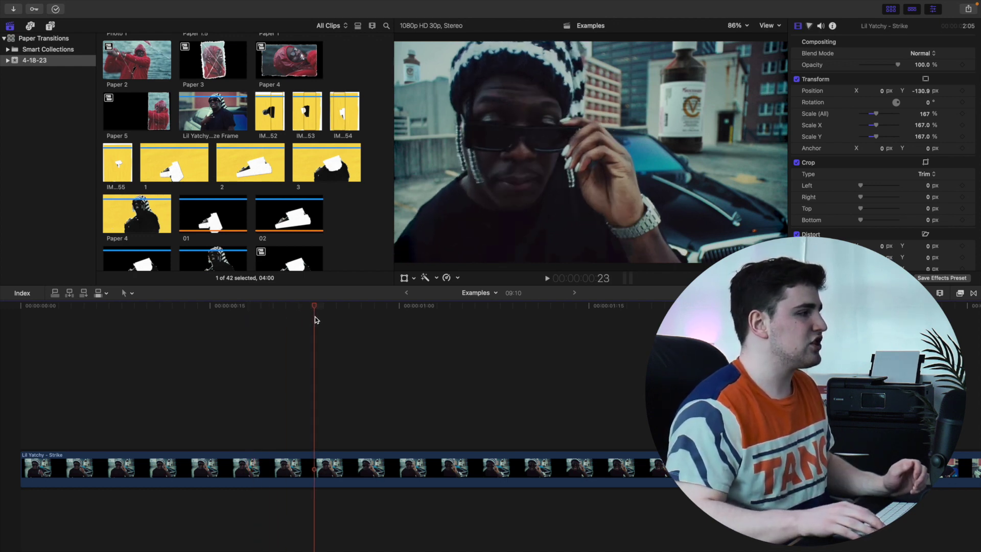
click(270, 115)
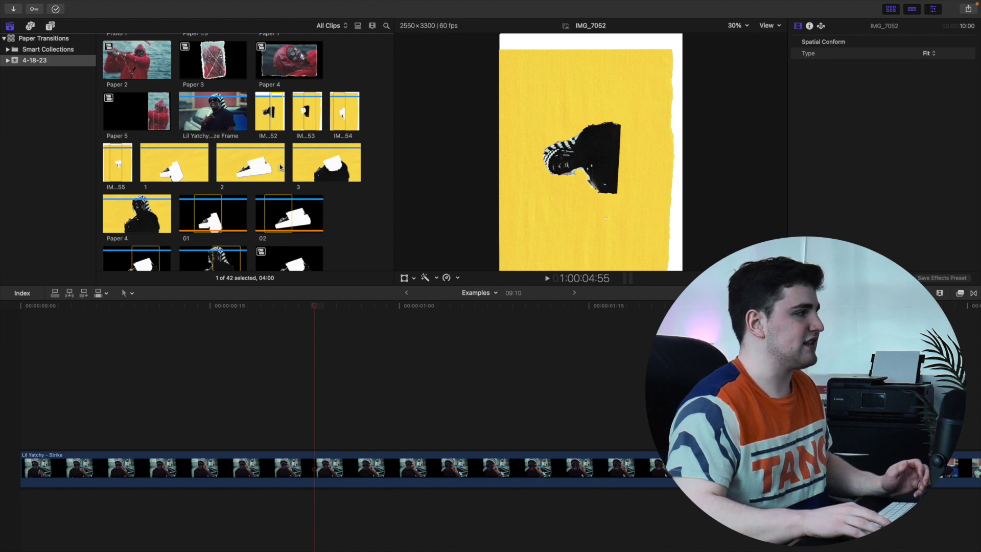
drag(206, 126, 189, 388)
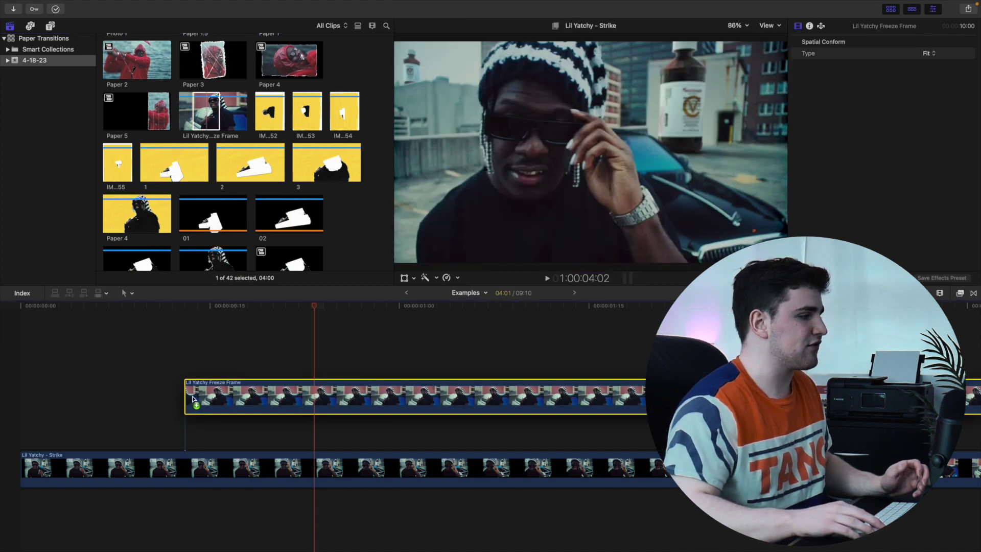
click(424, 382)
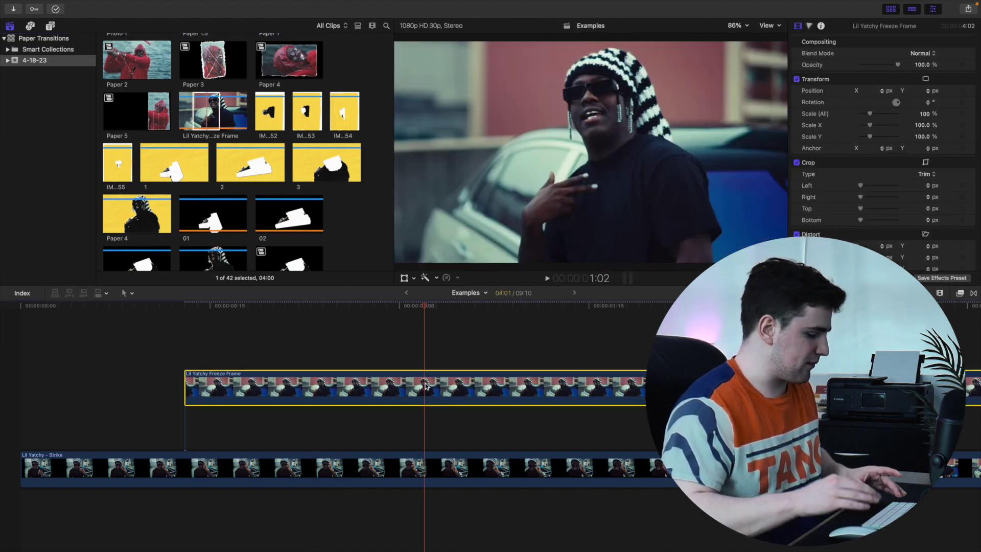
key(alt+bracketright)
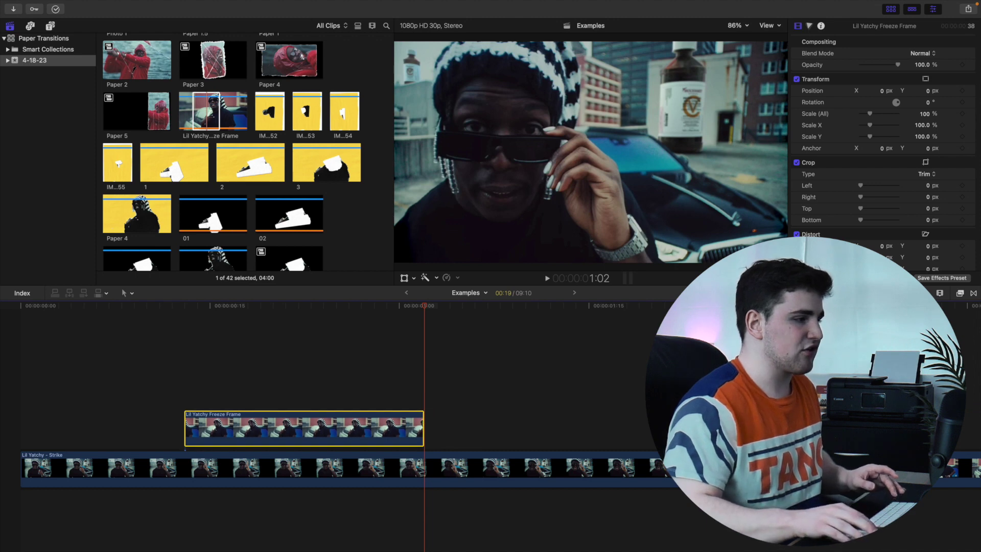
click(840, 358)
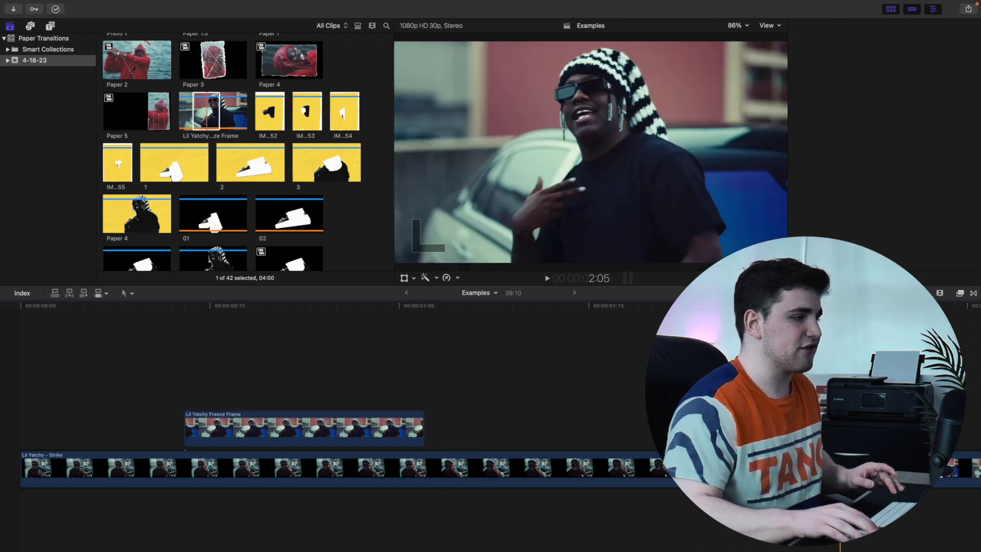
click(320, 394)
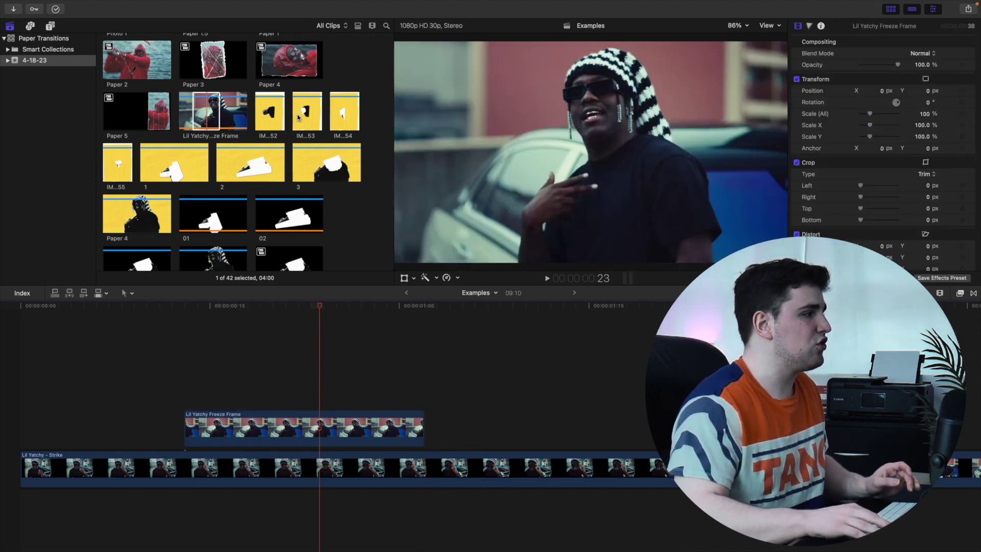
click(298, 117)
drag(302, 113, 181, 351)
key(super+z)
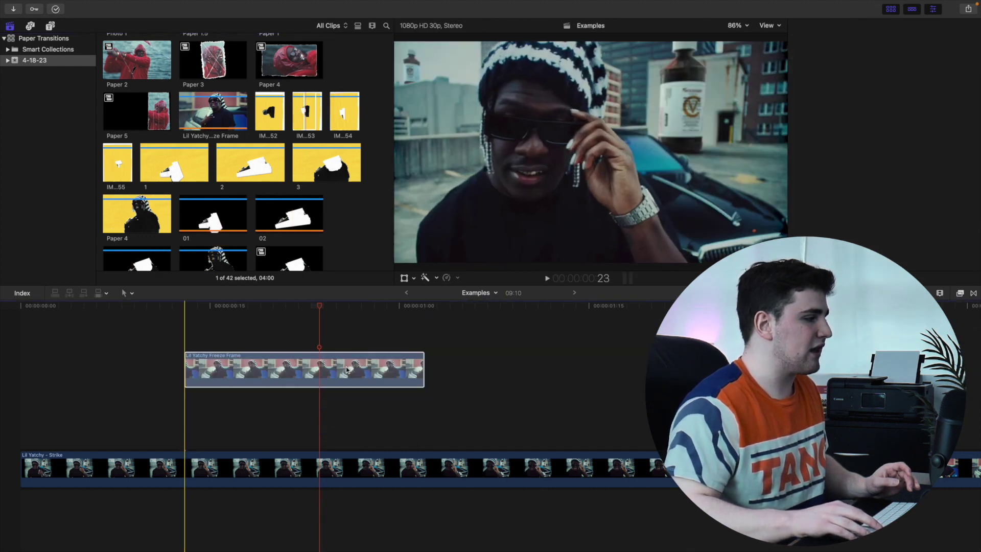
drag(346, 370, 345, 369)
click(247, 441)
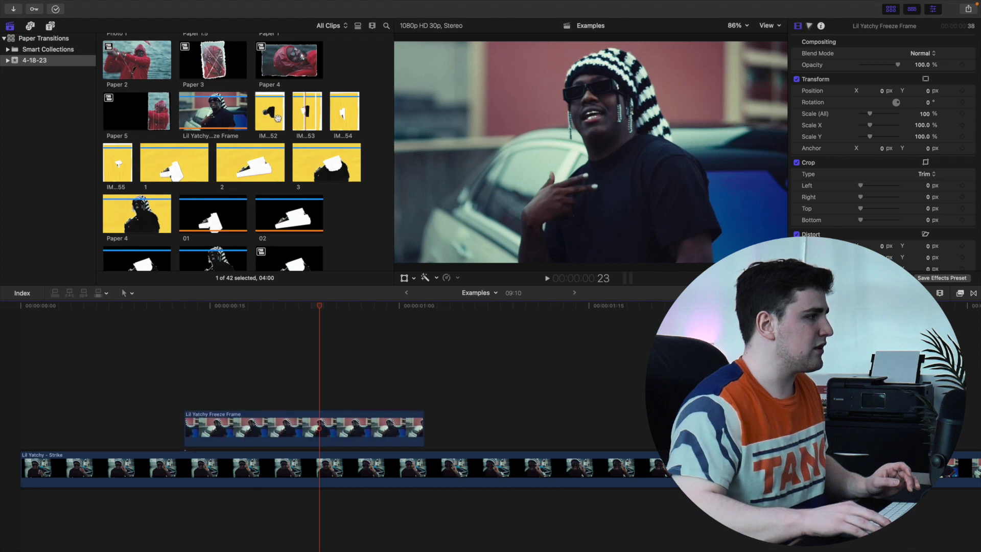
Connect the IMG_7053 paper scan above the Lil Yatchy Freeze Frame clip and trim its end at 1:02
drag(307, 115, 192, 357)
click(422, 357)
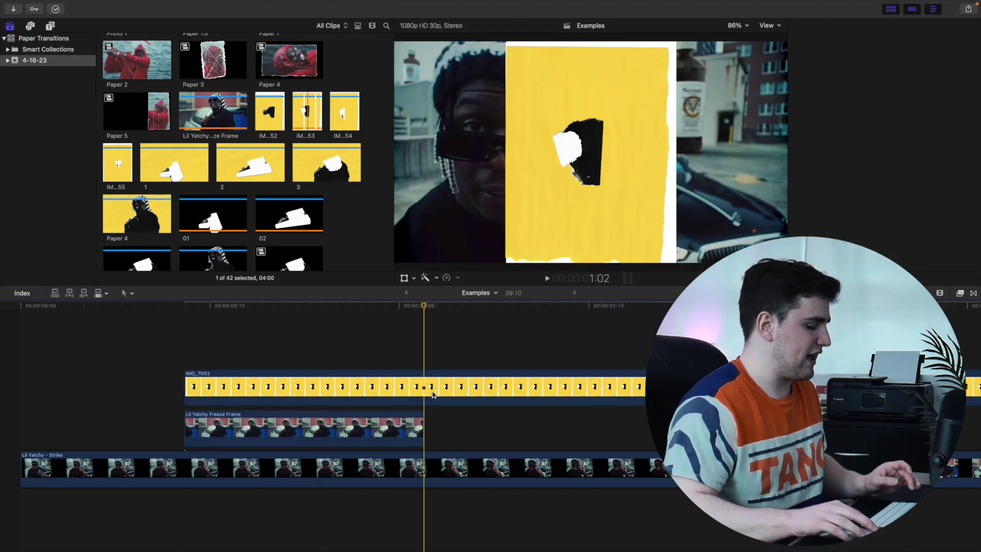
key(alt+bracketright)
click(332, 359)
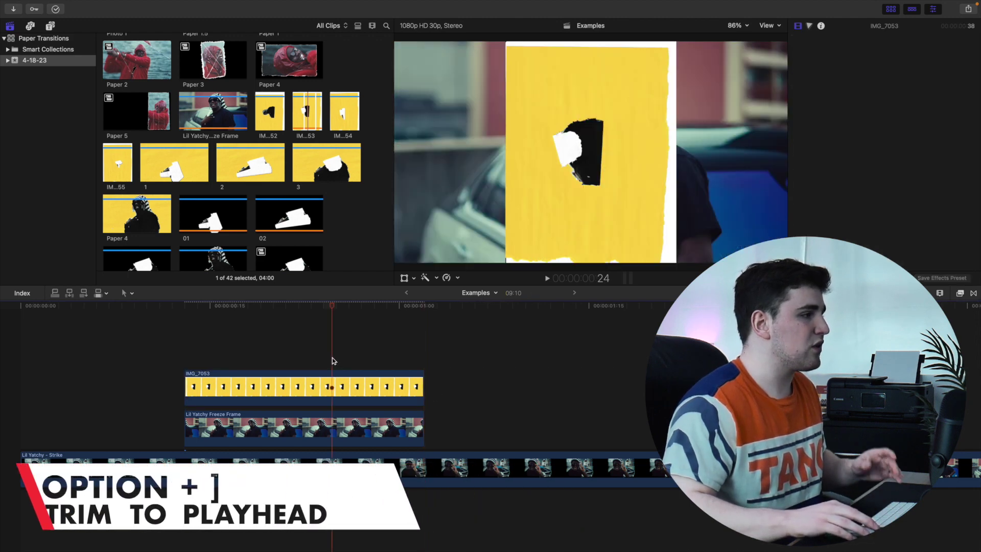
Overlay IMG_7053 on the freeze frame at 40.77% opacity, rotated -87.4°, scaled to 323% and positioned at X 192, Y -393.2 px
click(324, 379)
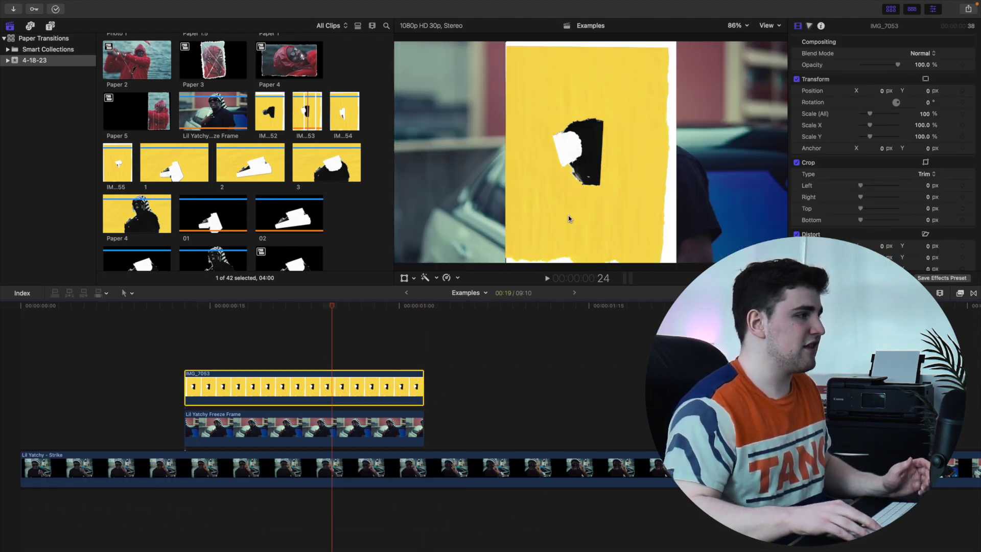
drag(928, 104, 875, 65)
key(Left)
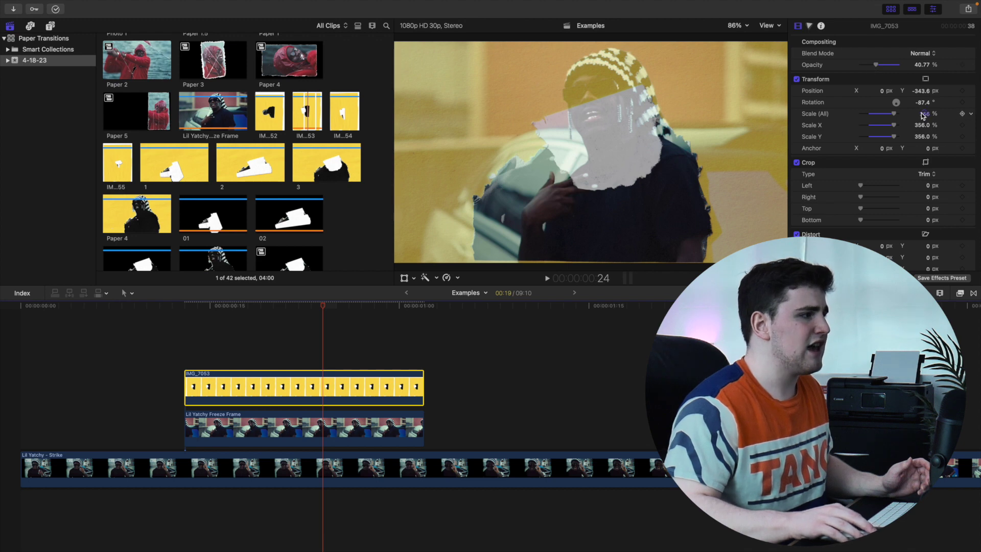
drag(923, 116, 924, 117)
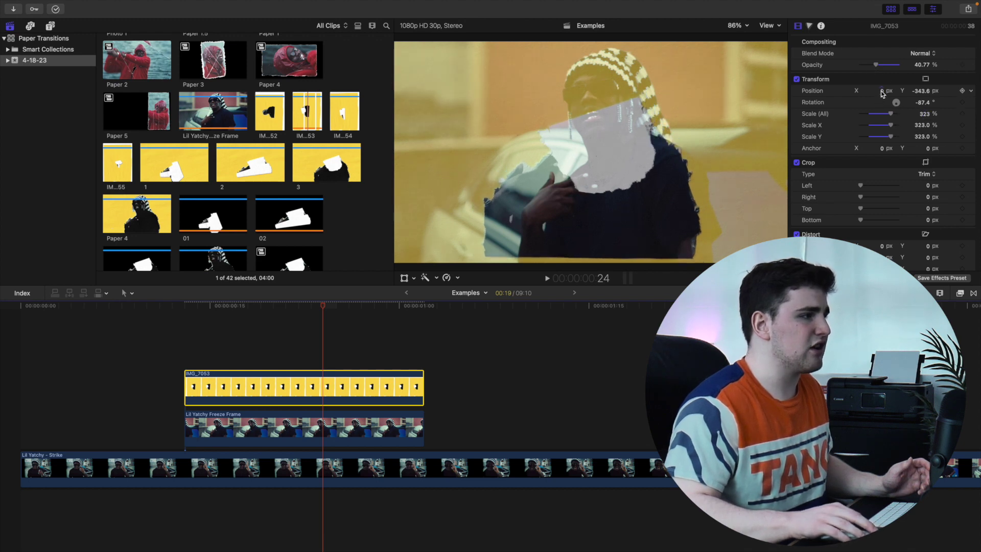
drag(882, 93, 920, 91)
Fine-tune IMG_7053's alignment to 325% scale and position X 163.9, Y -379.2 px at 200% viewer zoom, and reset its opacity to 100%
click(736, 26)
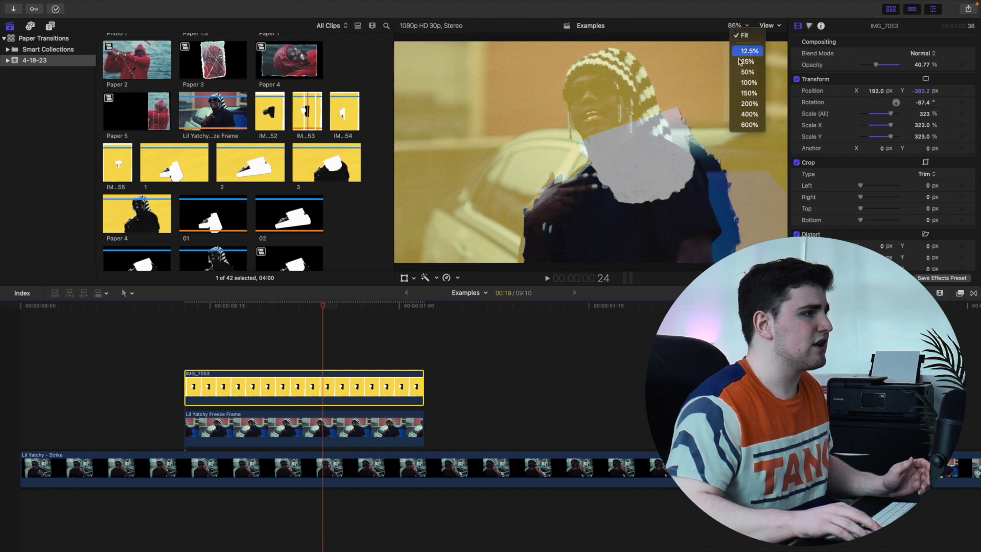
click(753, 124)
scroll(756, 153, down, 3)
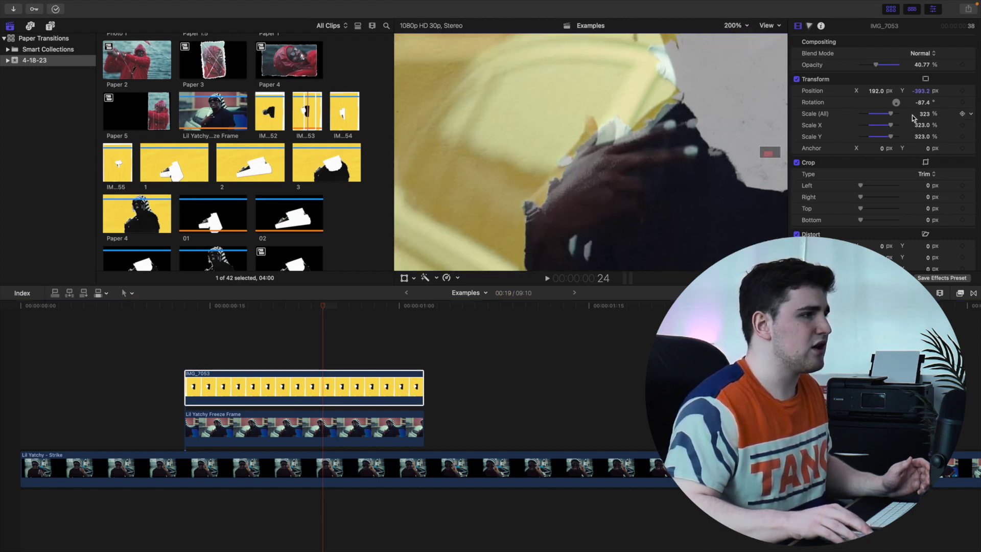
drag(925, 115, 927, 115)
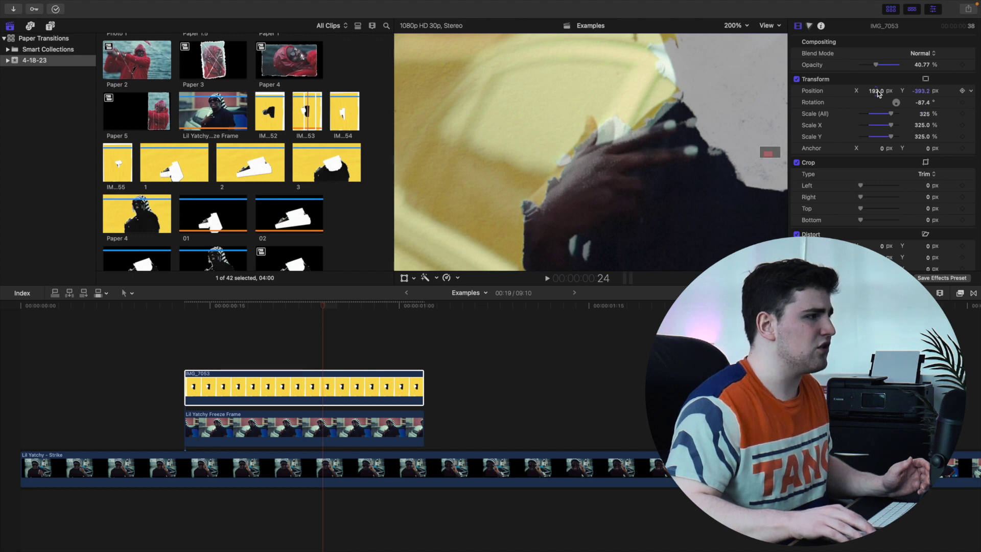
drag(878, 93, 875, 91)
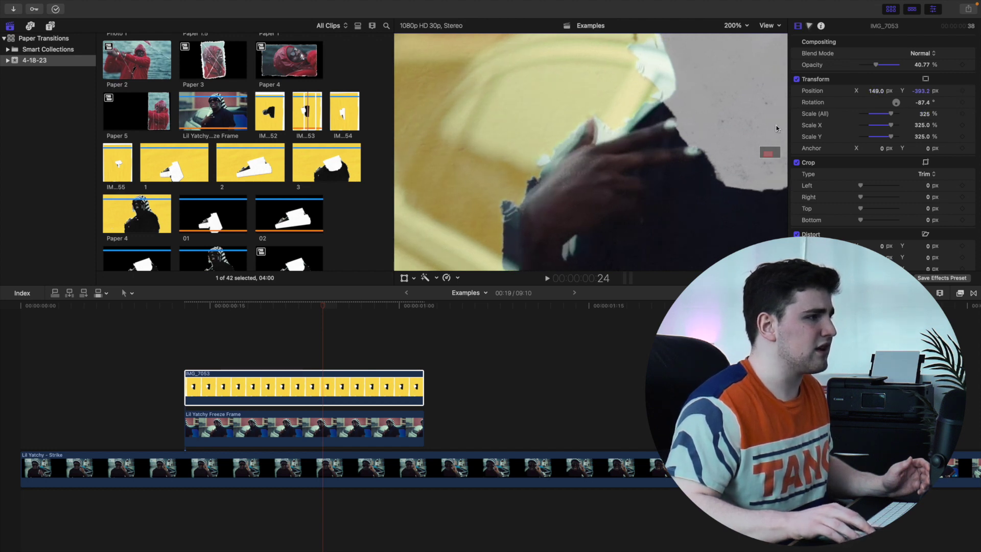
drag(875, 91, 920, 93)
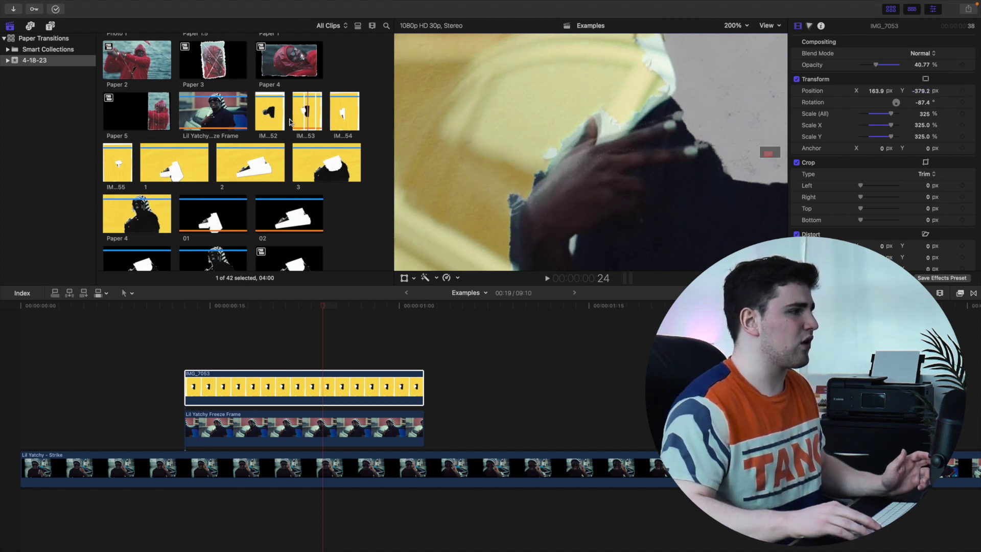
click(741, 26)
click(744, 39)
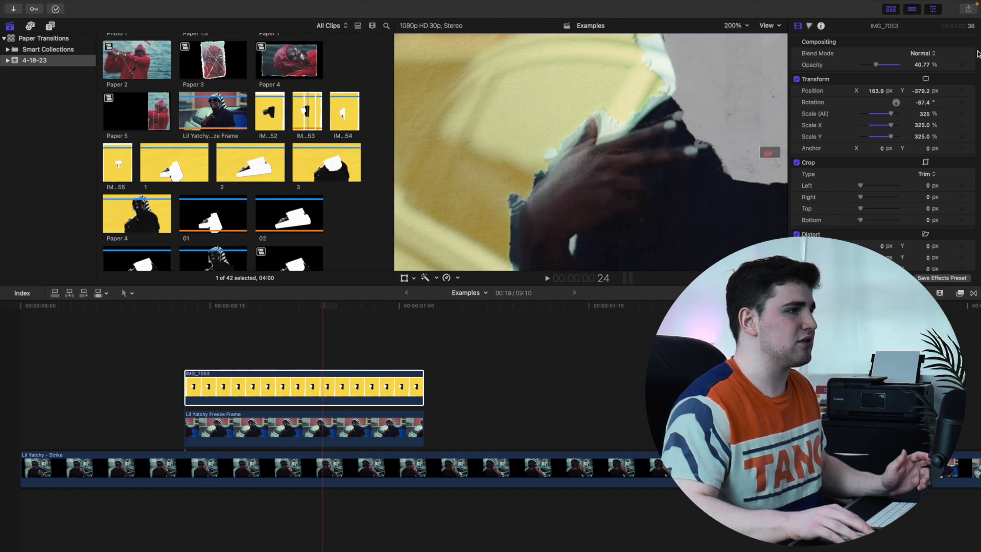
click(971, 65)
click(965, 72)
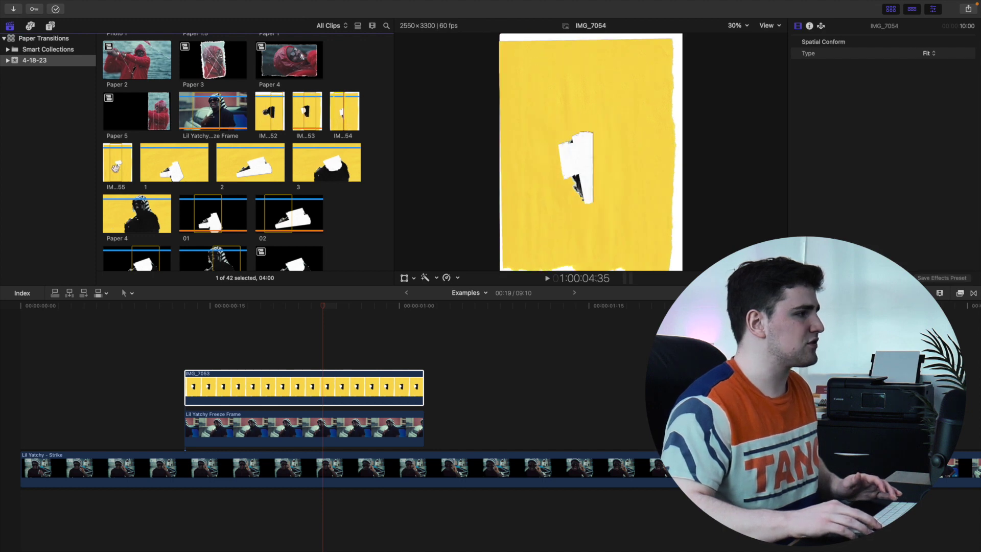
Lower the IMG_7053 clip's opacity to 40.09% to compare it with the freeze frame, and reset it to 100%
click(323, 383)
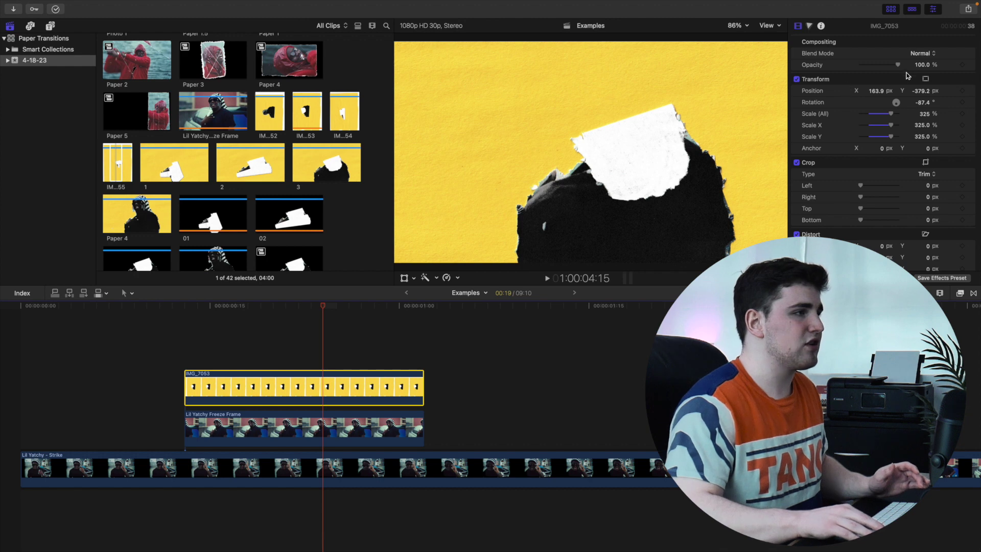
drag(897, 65, 875, 67)
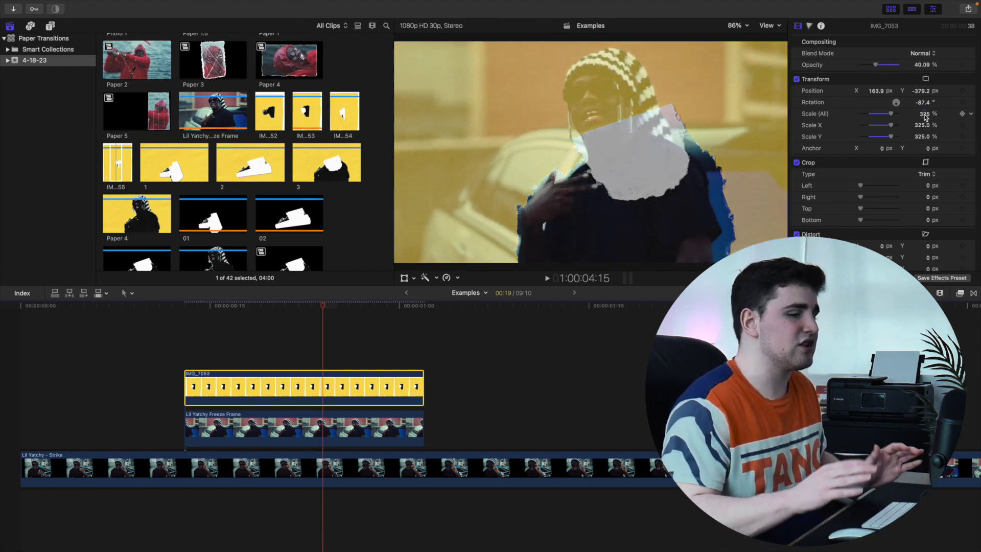
click(970, 66)
click(939, 71)
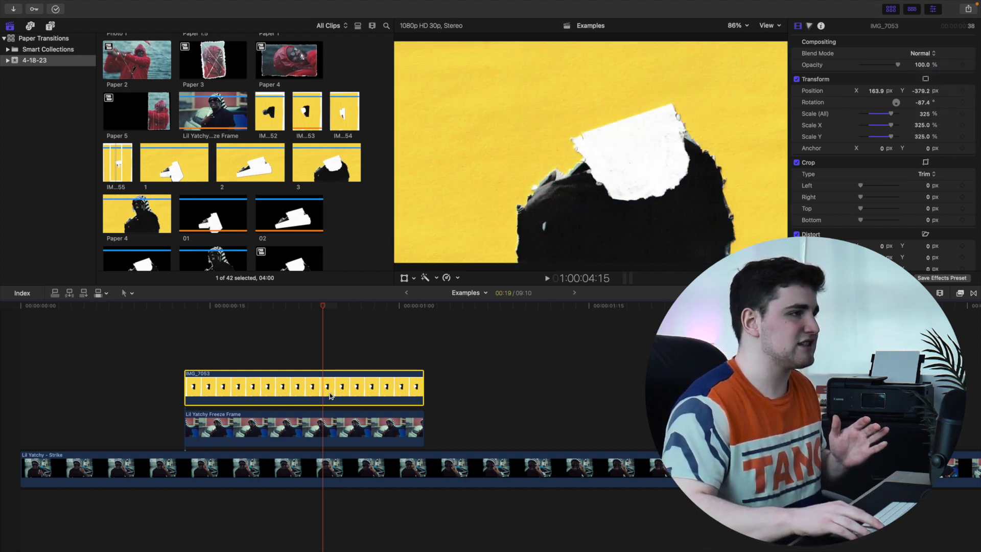
Open the Save Current Frame export for the aligned paper overlay, and cancel it without saving
click(970, 11)
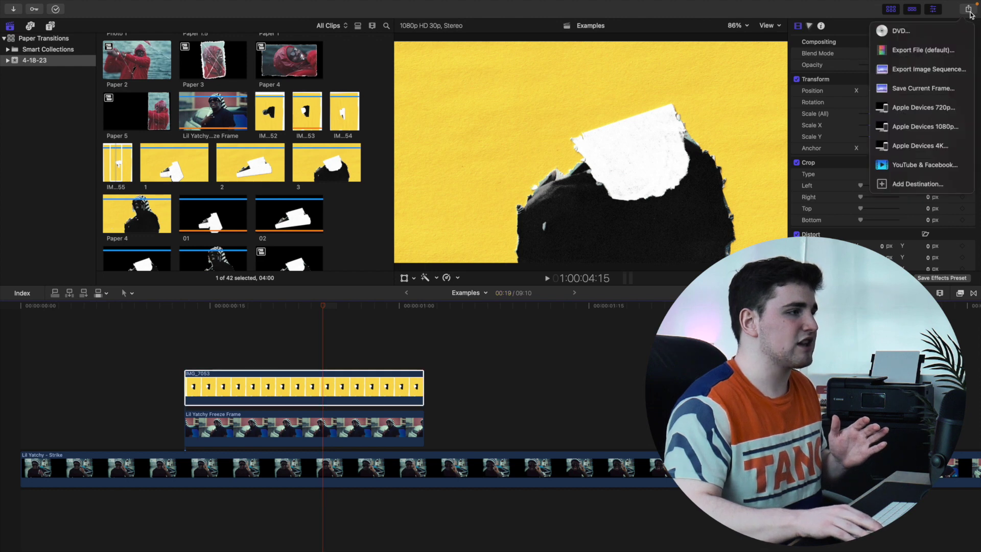
click(919, 87)
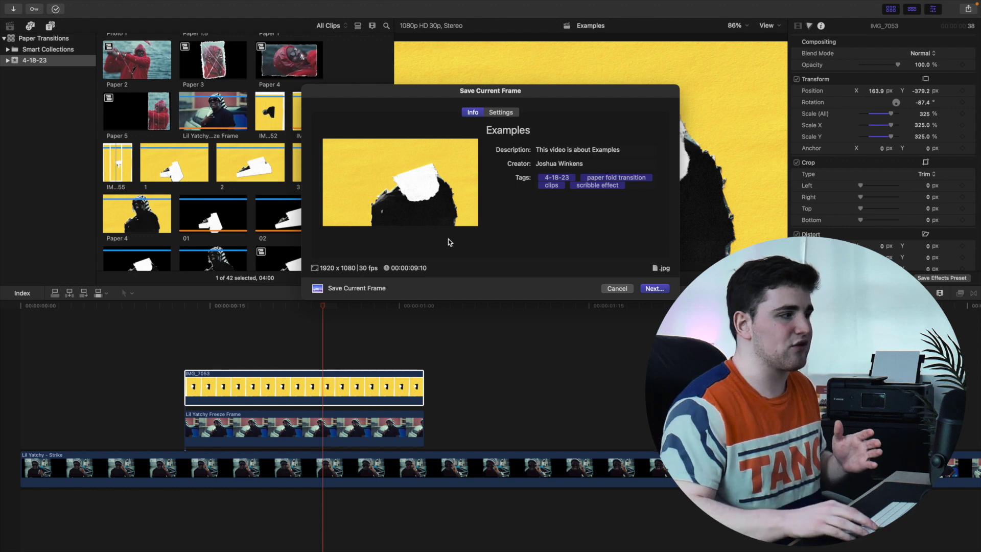
click(613, 288)
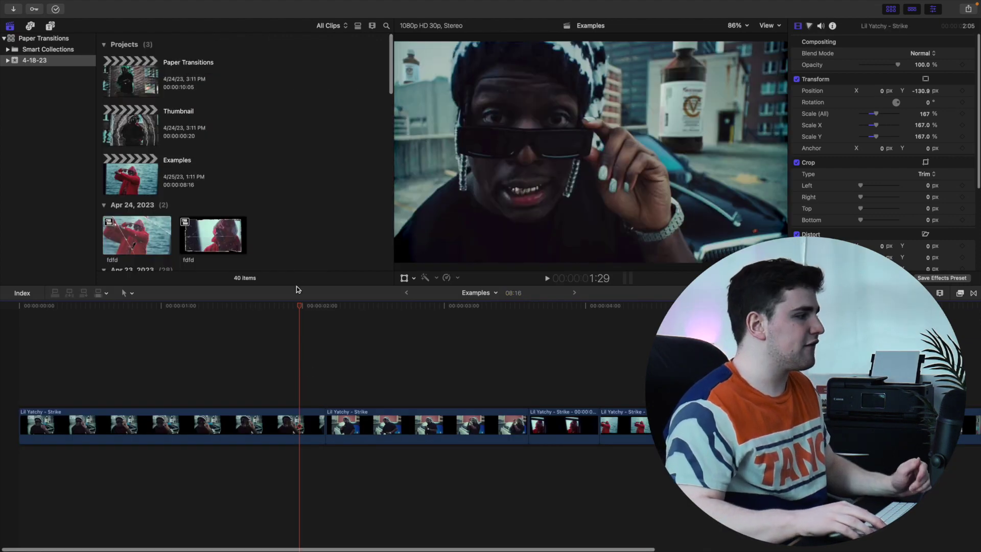
Find the isolated cutouts 01, 02, 03 and 04 among the event's clips and preview each one
drag(295, 303, 195, 323)
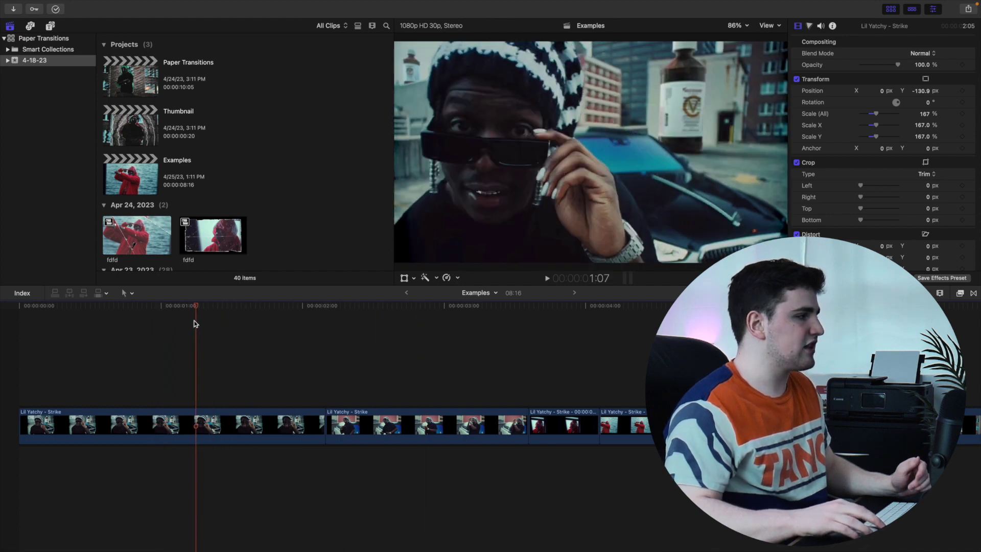
scroll(271, 175, down, 15)
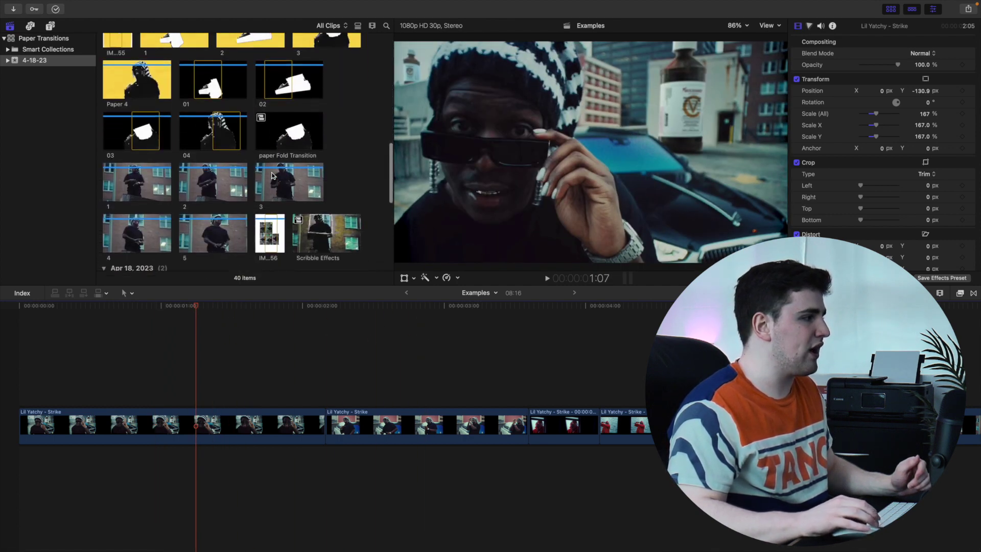
scroll(272, 175, down, 10)
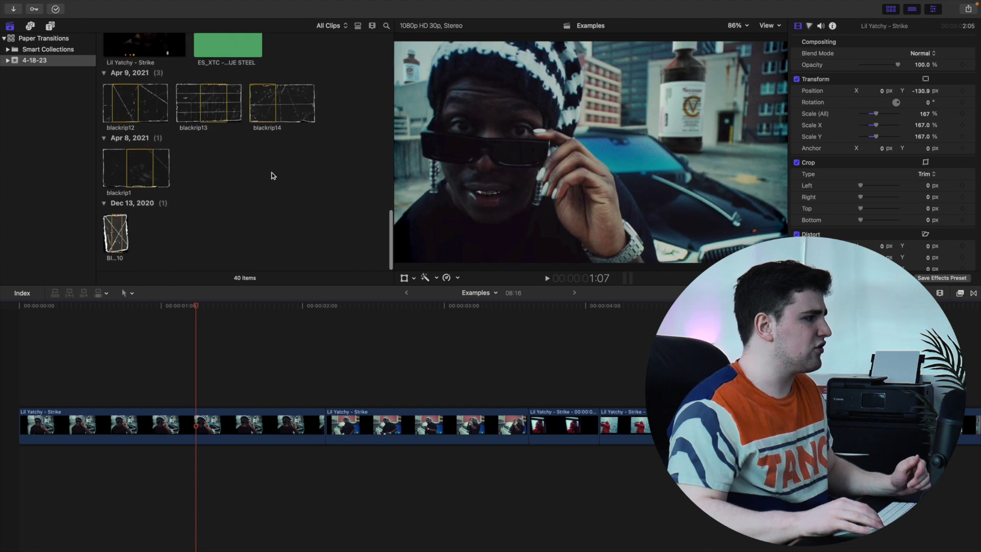
scroll(271, 176, up, 12)
scroll(271, 175, up, 3)
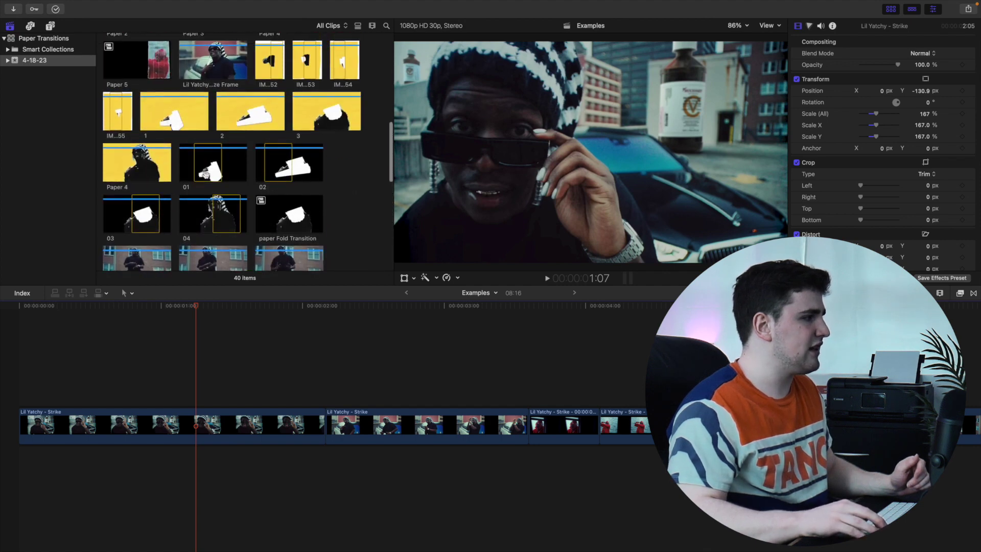
click(206, 172)
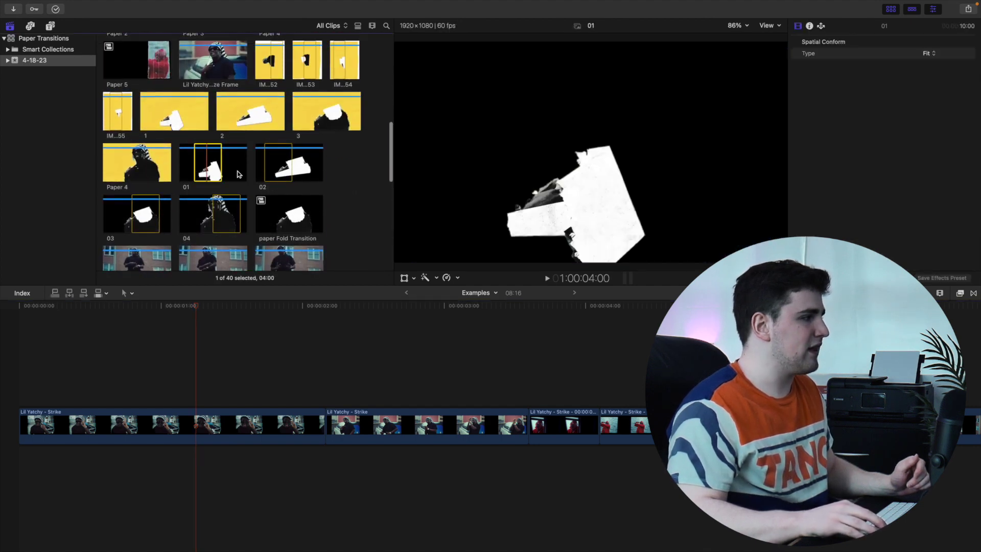
click(292, 166)
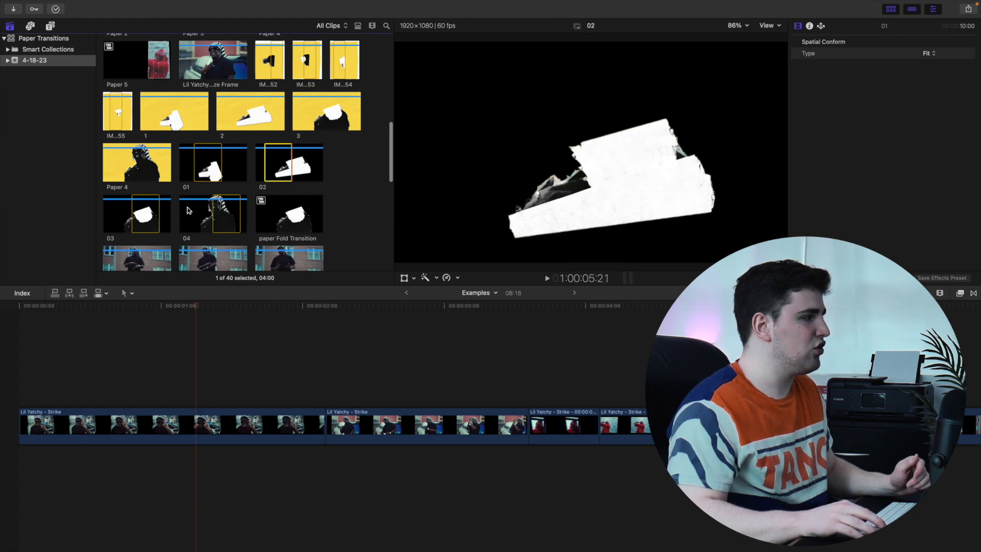
click(143, 216)
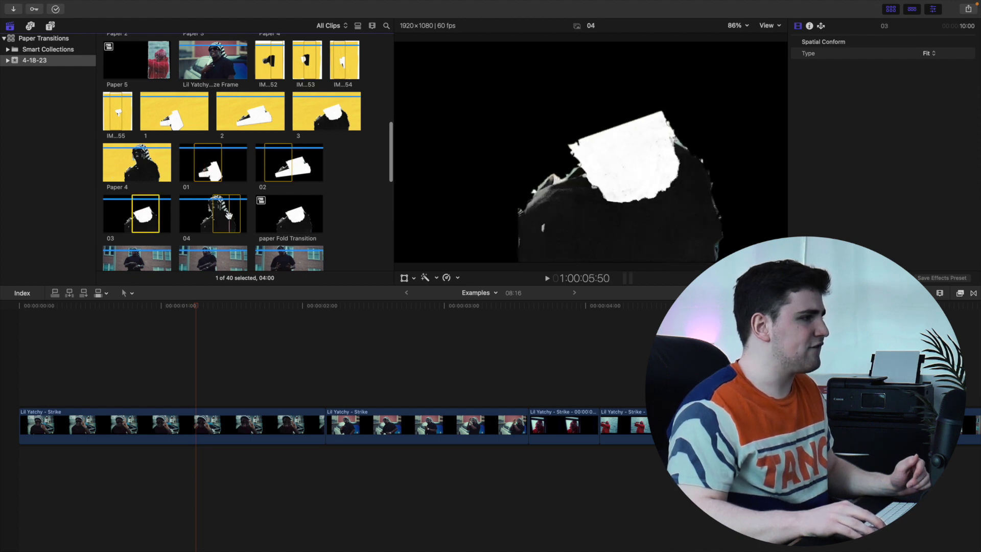
click(227, 215)
Connect cutouts 01, 02, 03 and 04 on stacked layers above the first Lil Yatchy - Strike clip, staggering their starts from 1:00 to about 1:13
click(208, 166)
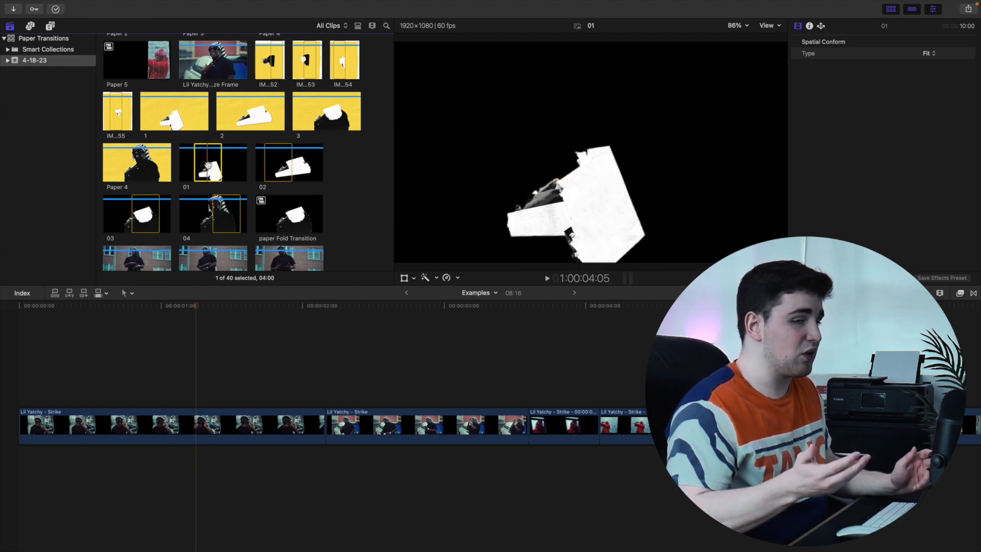
key(q)
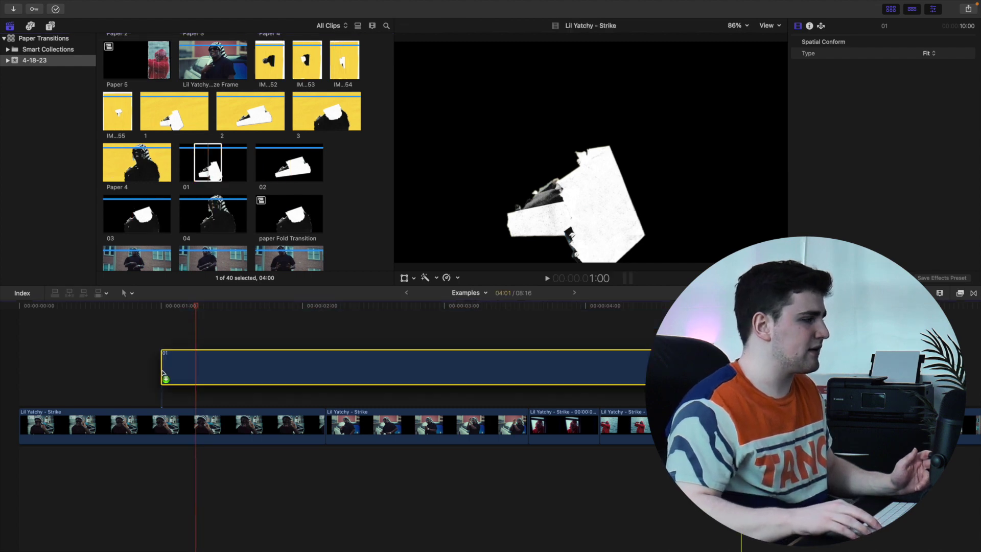
drag(271, 163, 227, 338)
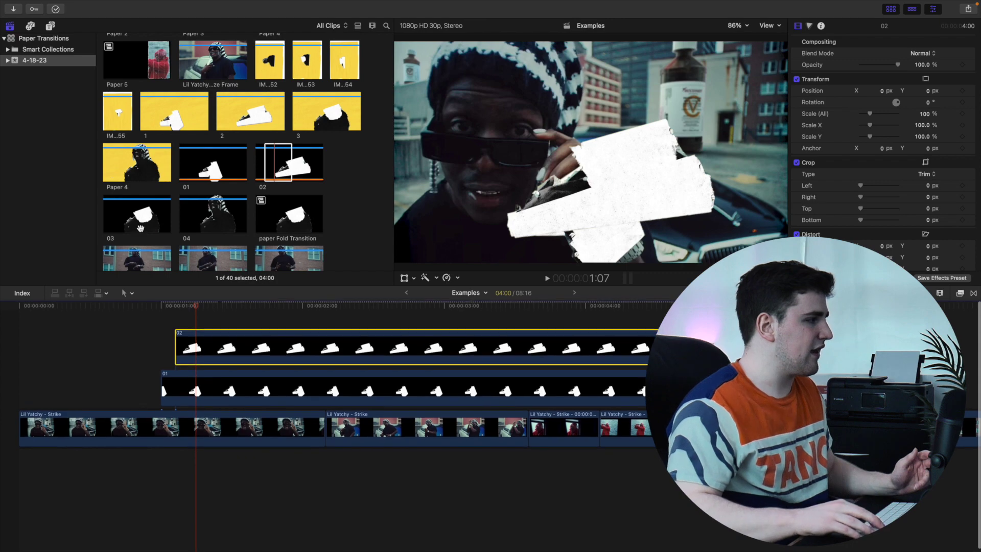
drag(140, 223, 196, 326)
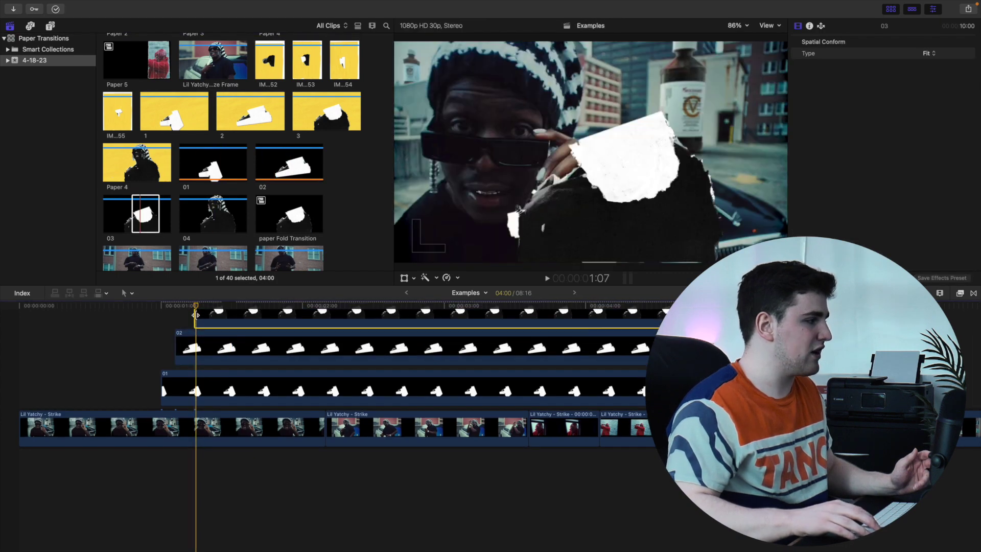
drag(205, 214, 223, 317)
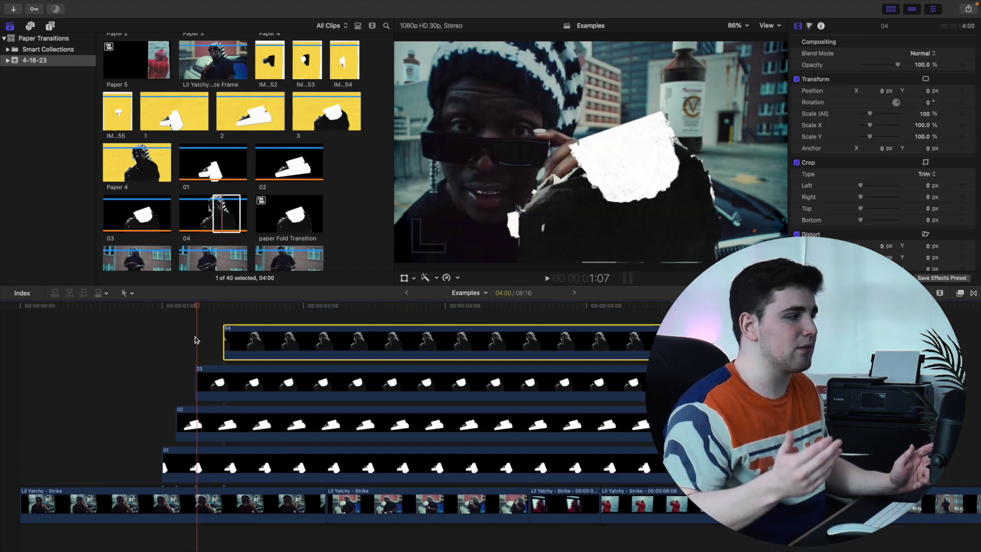
Select all four connected cutouts and set their duration to 3 frames each
drag(169, 326, 327, 467)
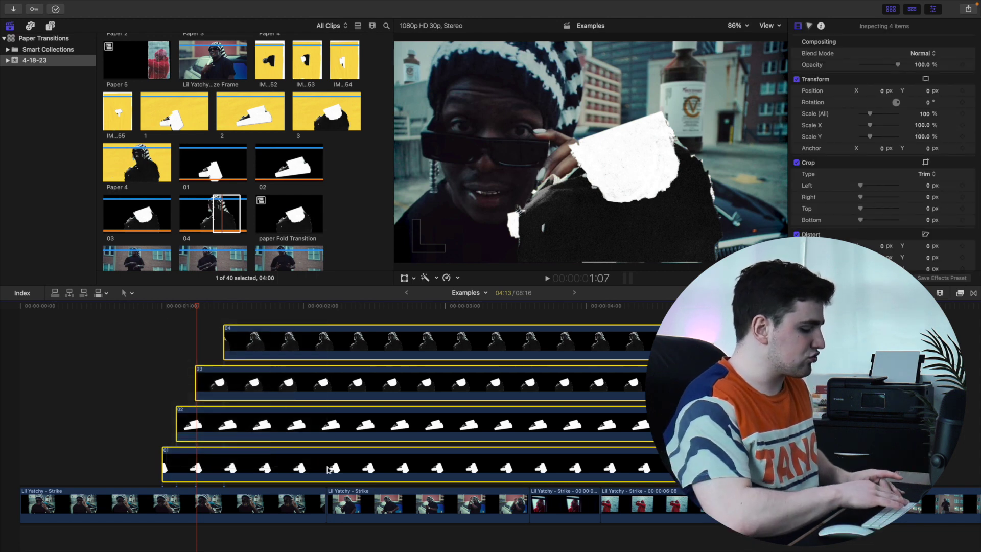
key(ctrl+d)
text(3)
key(Return)
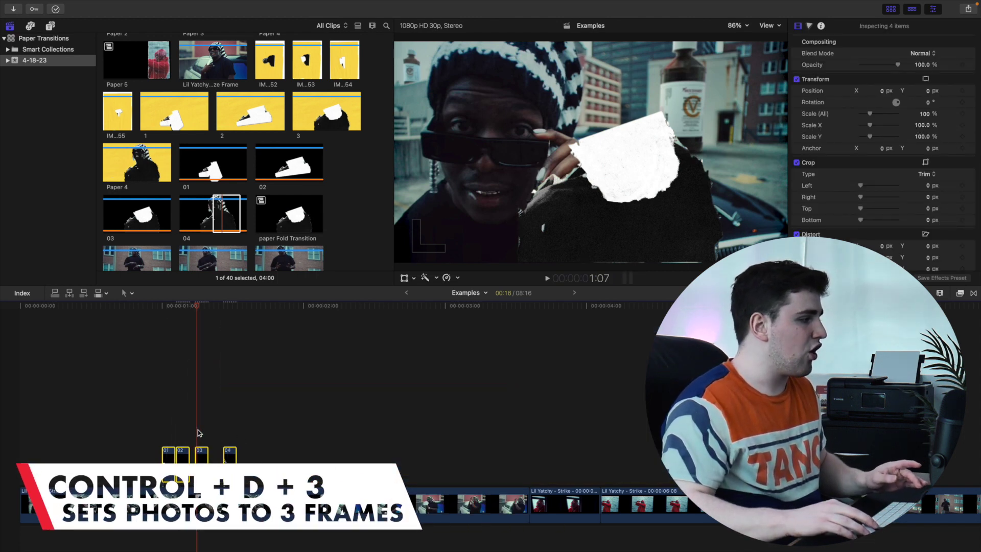
Arrange cutouts 01, 02, 03 and 04 back to back, ending at the cut between the first two Lil Yatchy - Strike clips
click(165, 416)
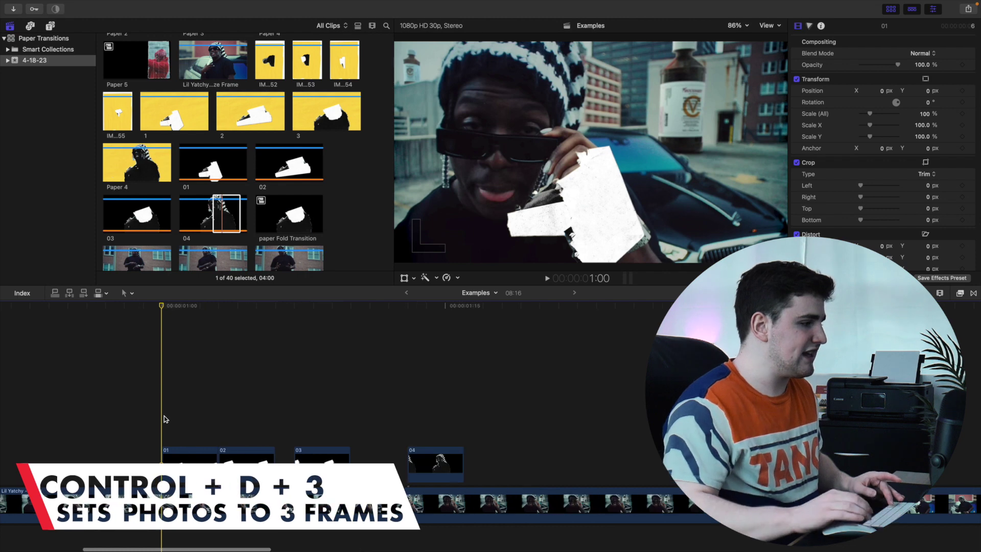
key(super+equal)
key(super+equal)
key(super+minus)
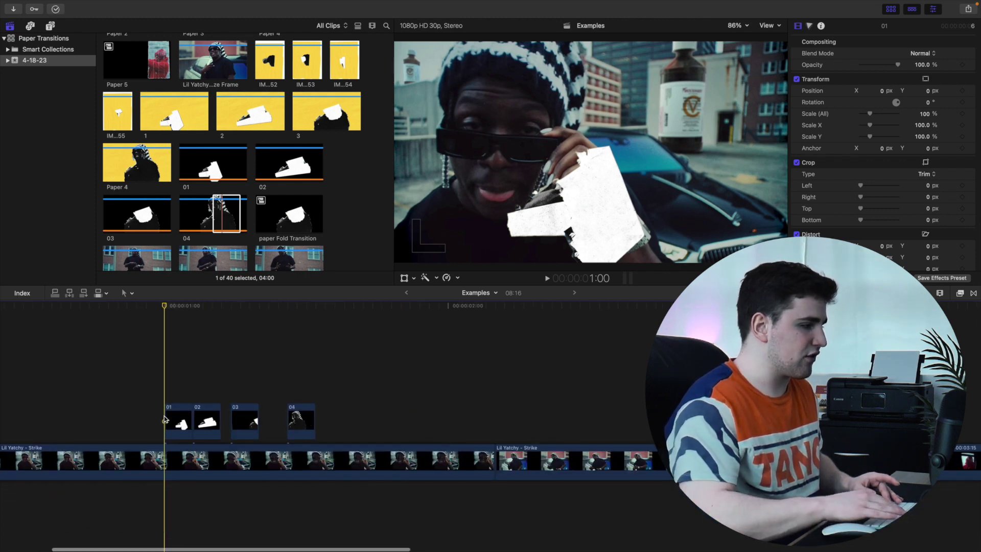
drag(305, 421, 485, 421)
drag(249, 418, 458, 419)
drag(213, 410, 431, 411)
drag(170, 417, 386, 416)
click(272, 406)
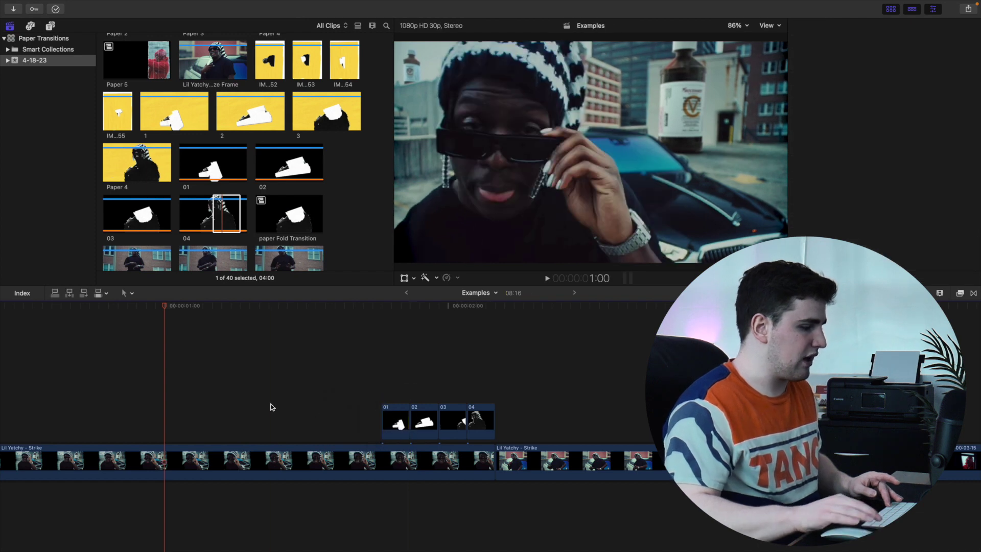
Fit the whole project in the timeline and play it from the start through the cutout transition
key(shift+z)
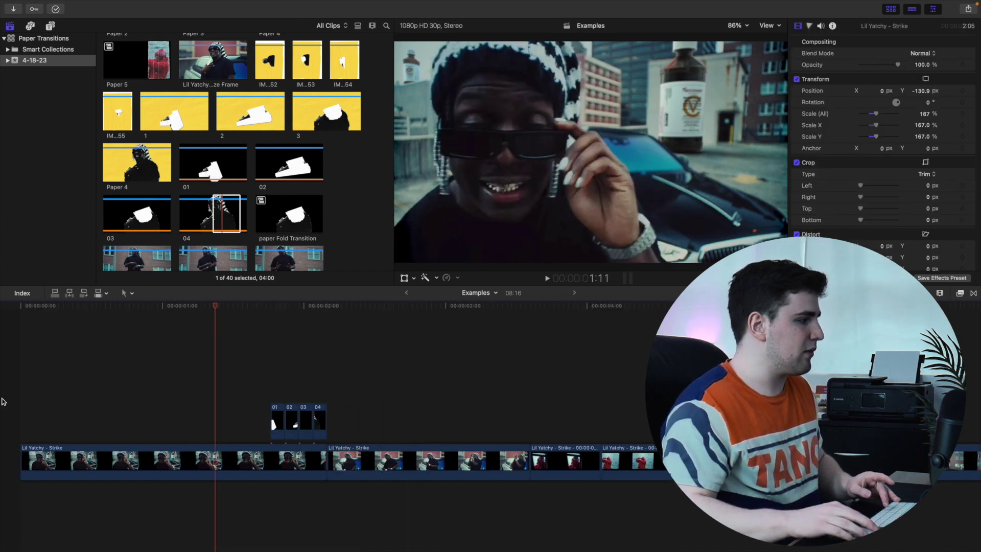
key(Home)
key(space)
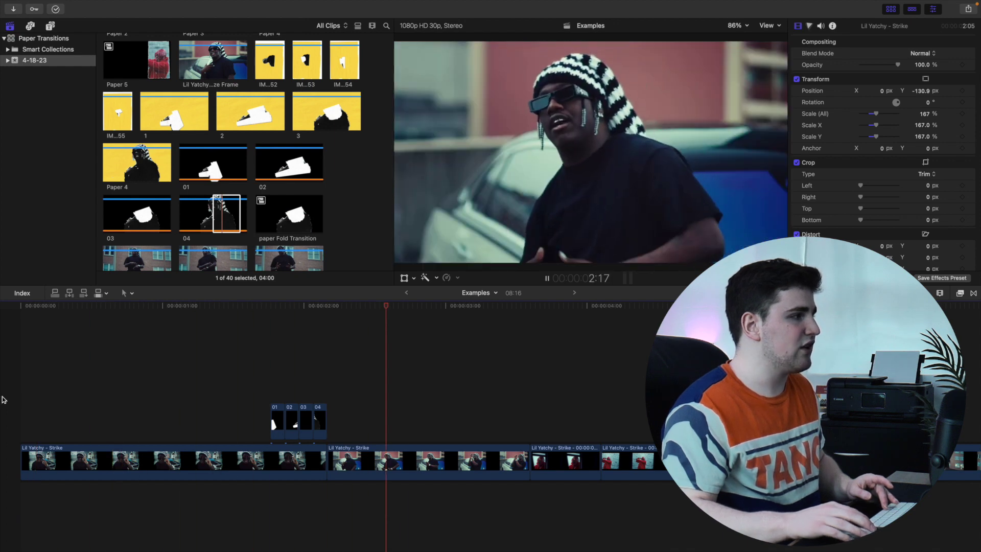
click(209, 389)
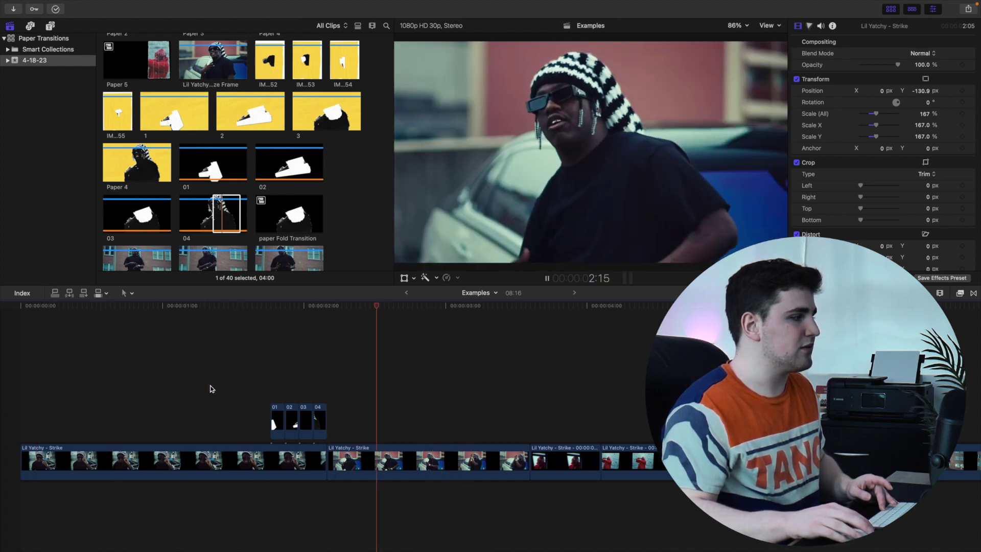
key(space)
Step frame by frame through the four cutouts to check how each one covers the shot
click(271, 379)
key(Right)
key(Right)
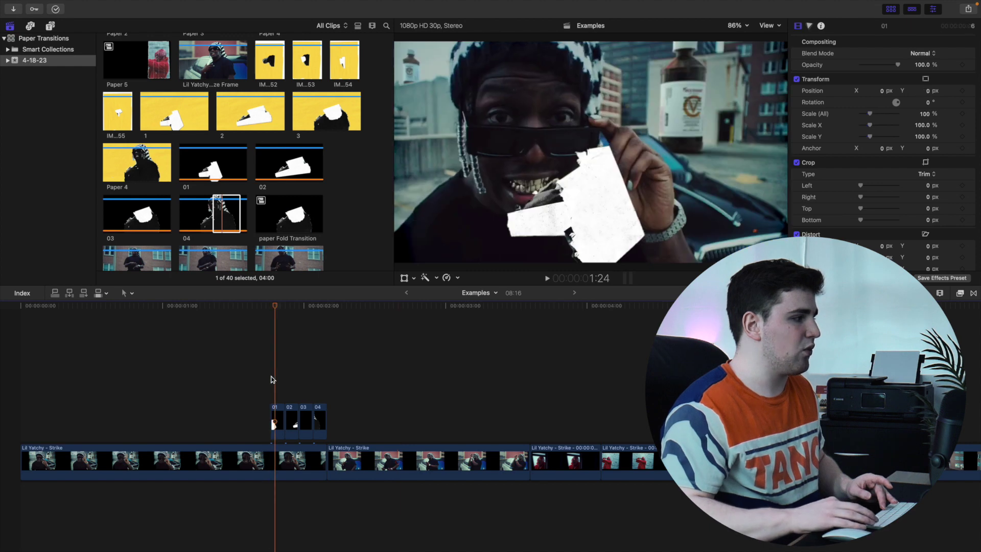
key(Right)
key(Right)
key(Right)
key(Right)
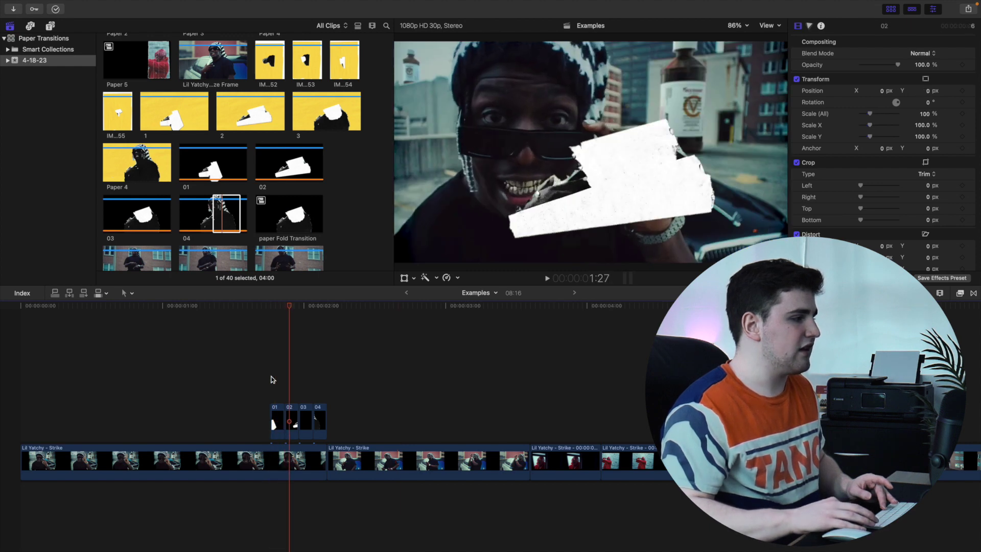
key(Right)
key(Right)
key(Right)
key(Right)
key(Right)
key(Right)
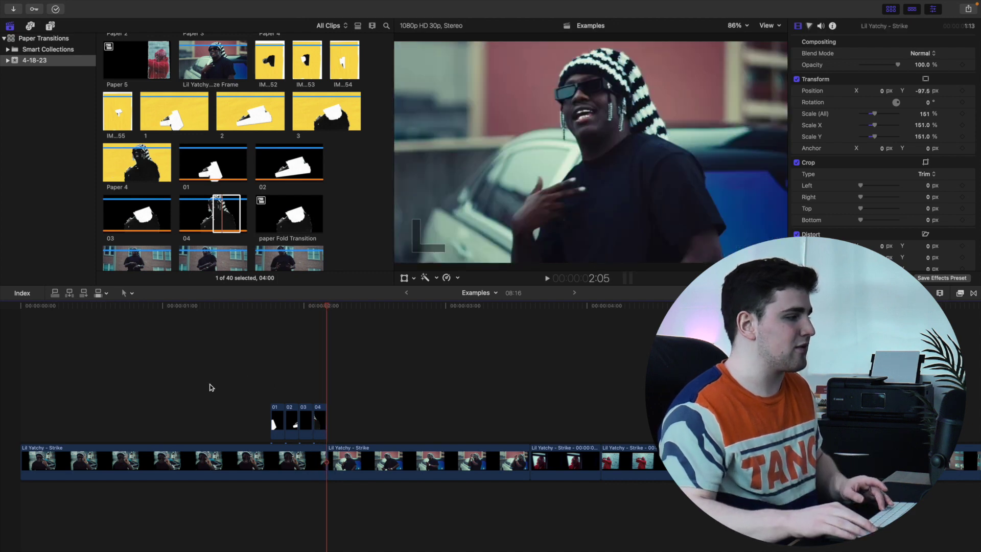
Replay the first clip and its paper transition in real time
click(210, 385)
key(space)
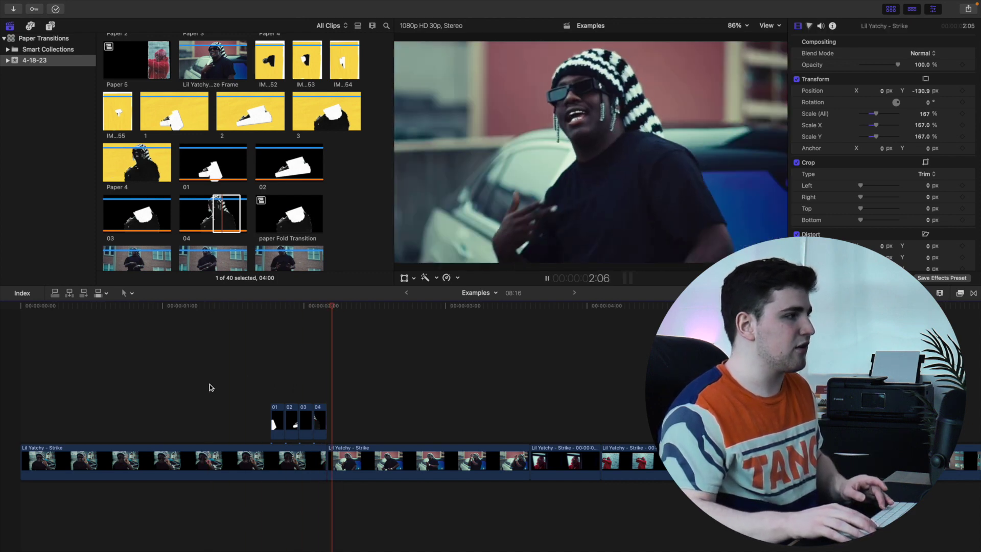
click(1, 395)
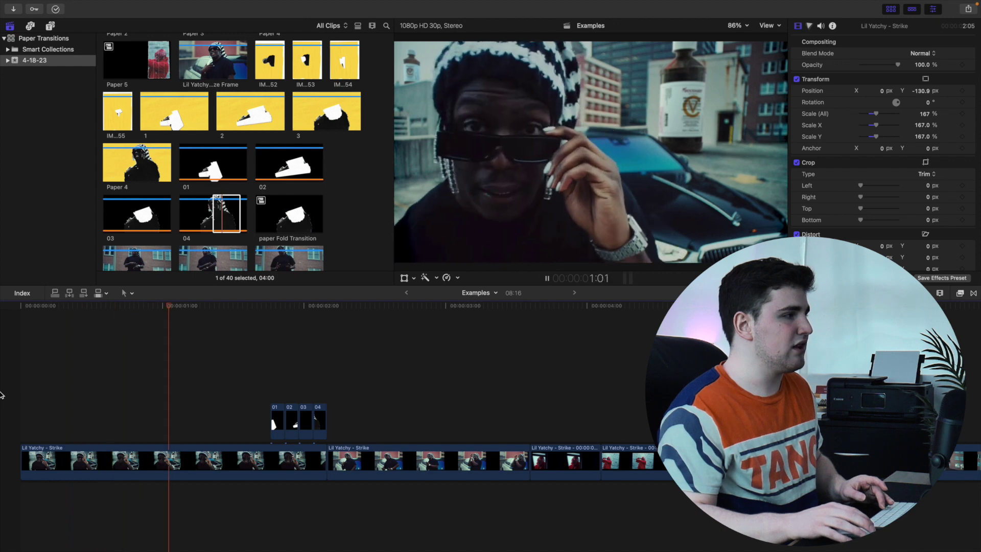
key(space)
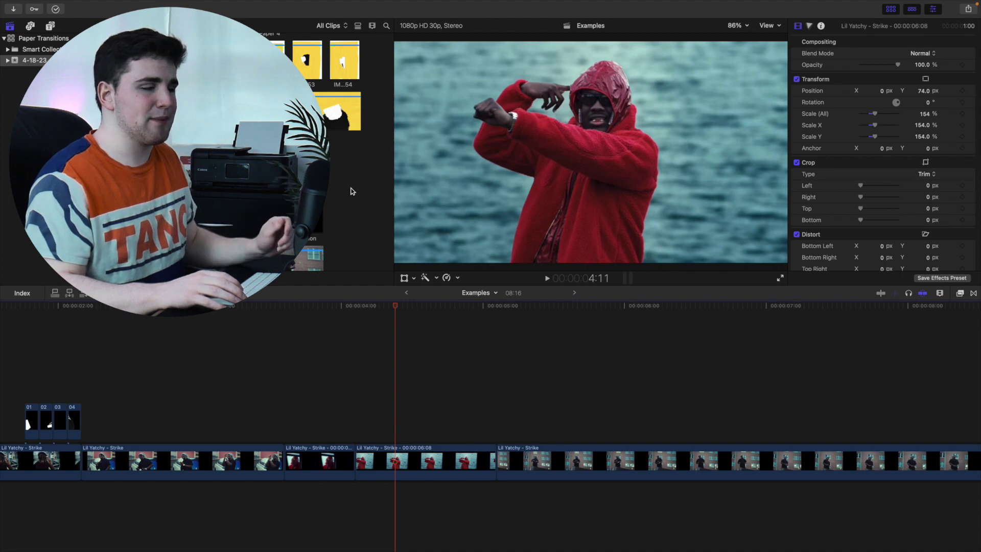
Find the blackrip12 paper texture in the event and connect it above the start of the Lil Yatchy - Strike - 00:00:06:08 clip
scroll(351, 191, down, 1)
scroll(352, 191, down, 5)
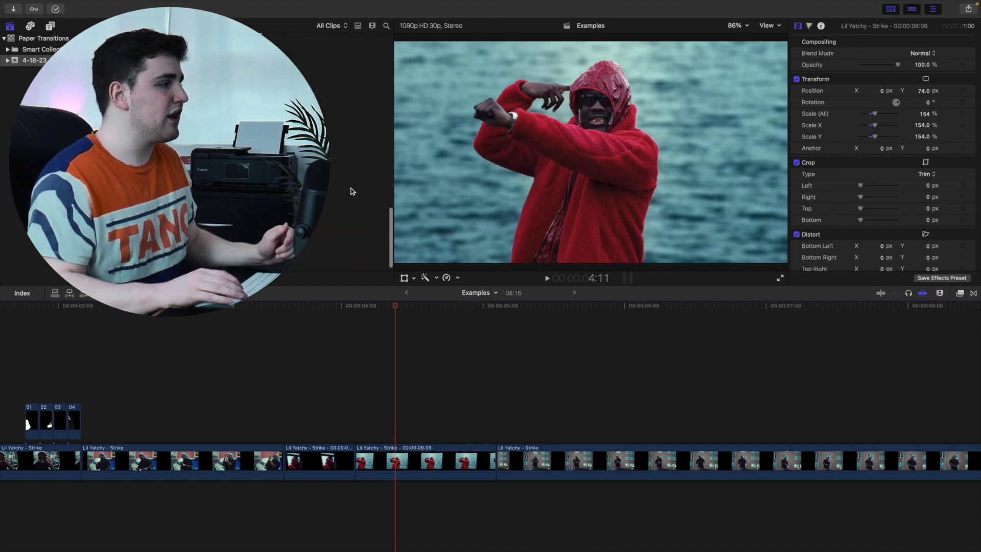
key(Down)
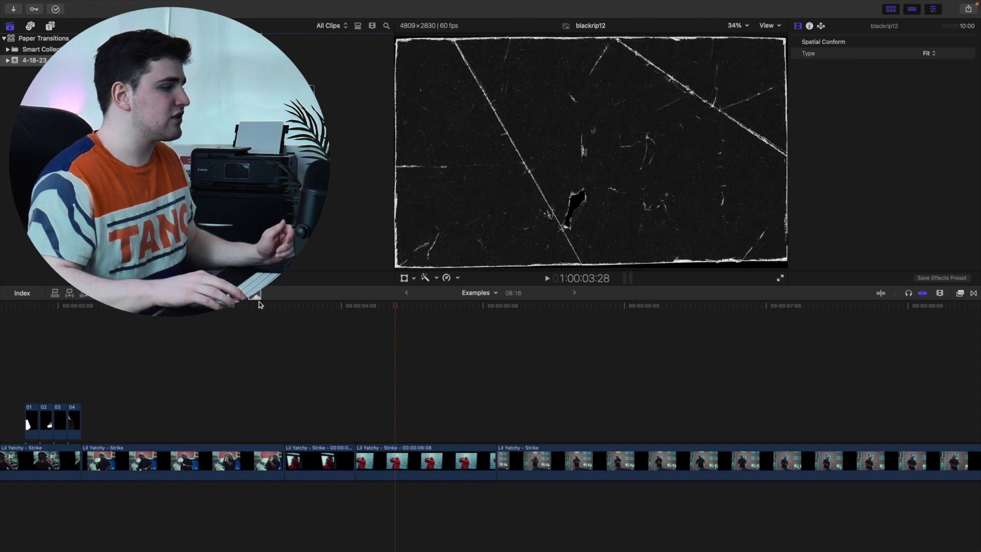
drag(259, 305, 359, 407)
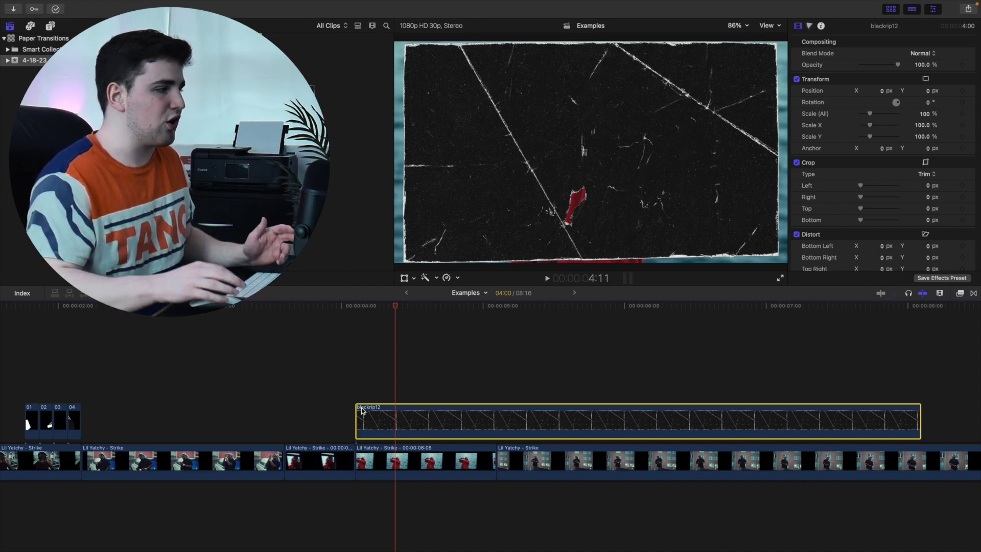
Trim the end of the connected blackrip12 texture to match the end of the red-jacket clip below it
key(super+equal)
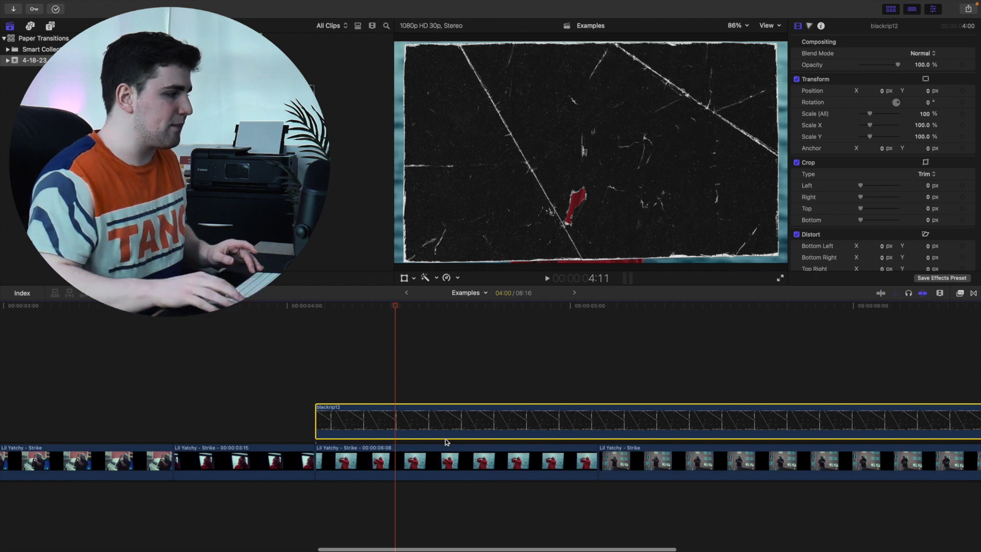
click(604, 396)
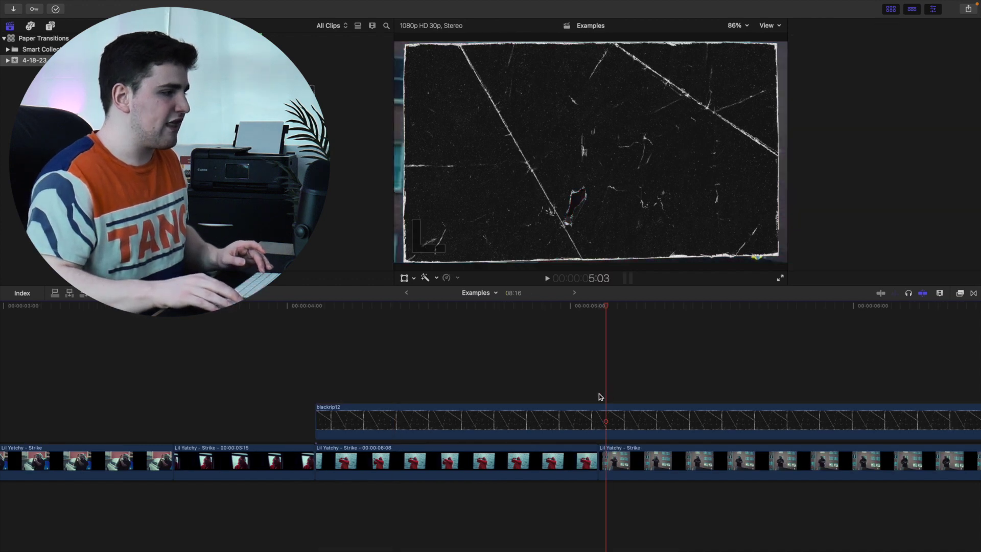
click(599, 427)
key(alt+bracketright)
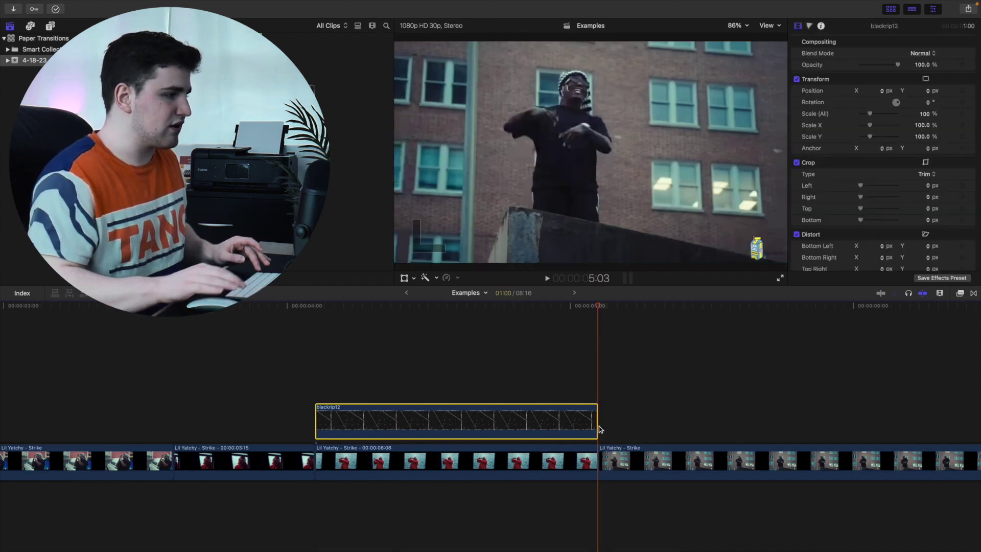
Scale blackrip12 to 110% and set its blend mode to Stencil Alpha
click(417, 382)
click(419, 421)
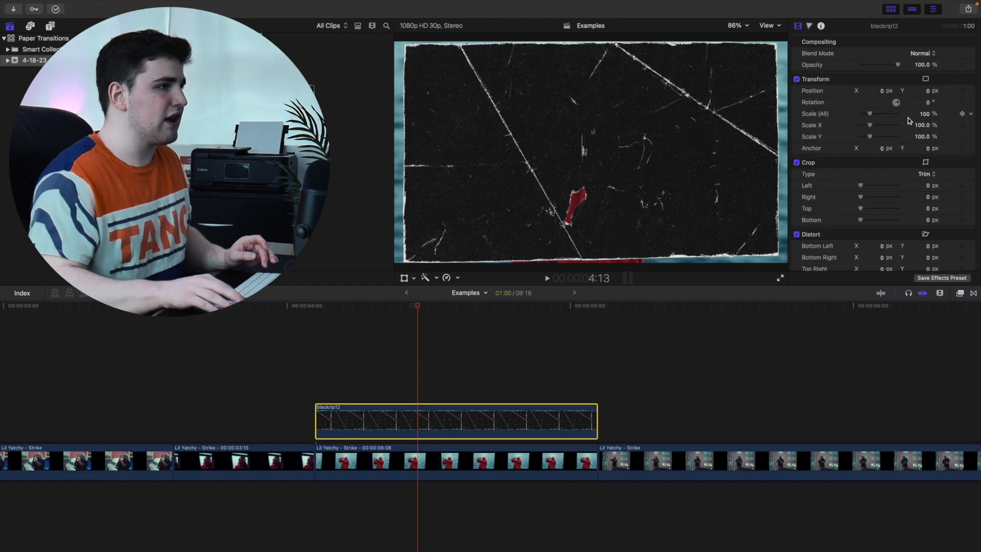
drag(925, 117, 918, 68)
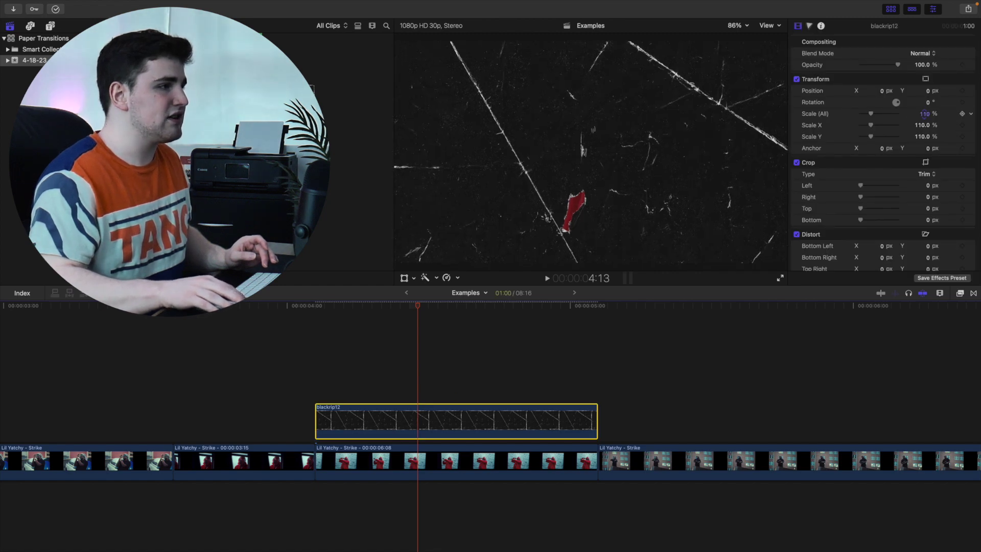
click(920, 53)
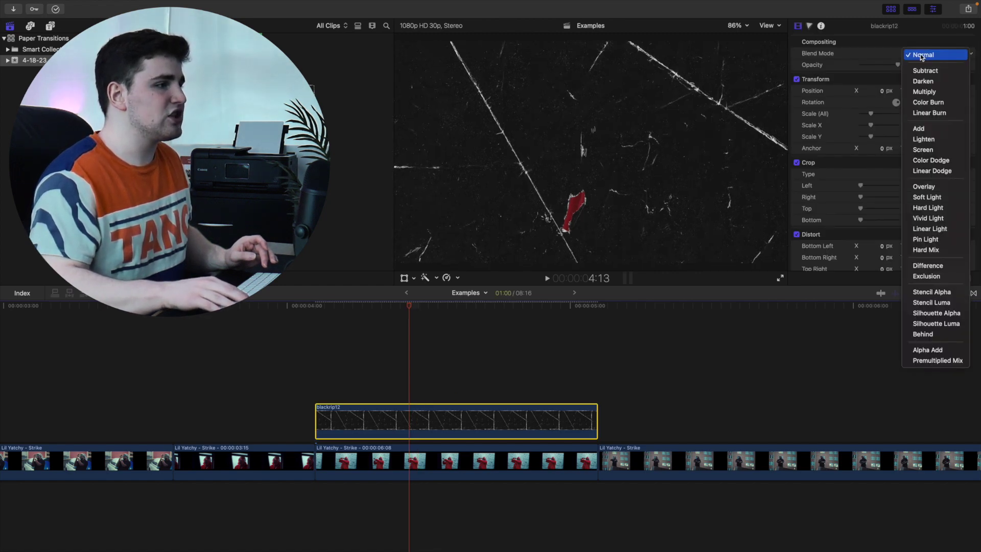
click(923, 292)
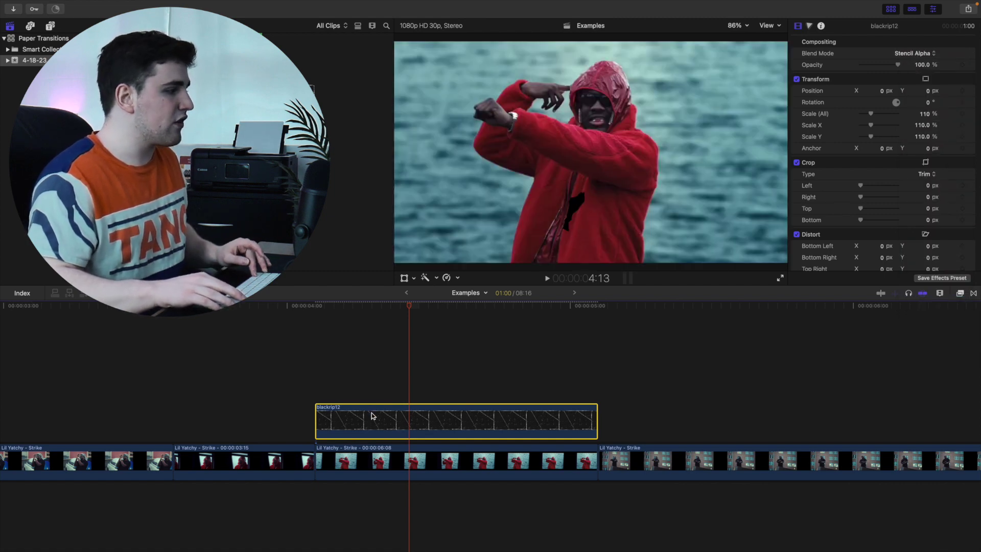
Duplicate blackrip12 onto the layer above and set the copy's blend mode to Screen
drag(371, 416, 383, 400)
click(401, 374)
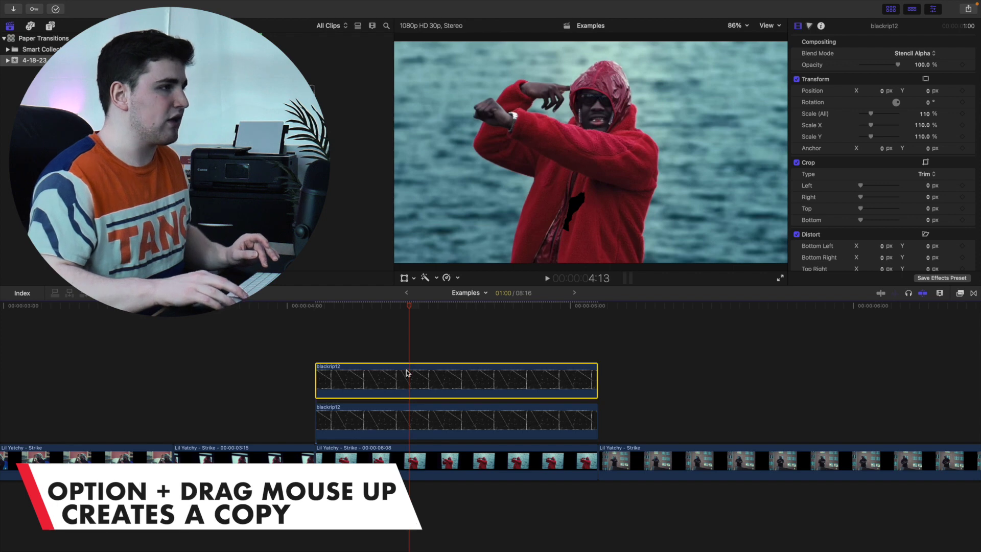
click(917, 54)
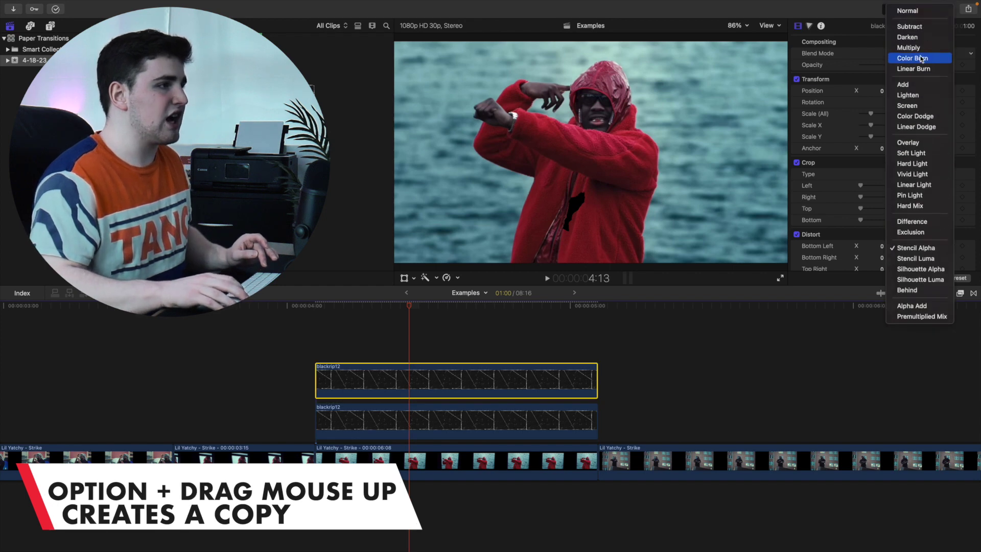
click(911, 106)
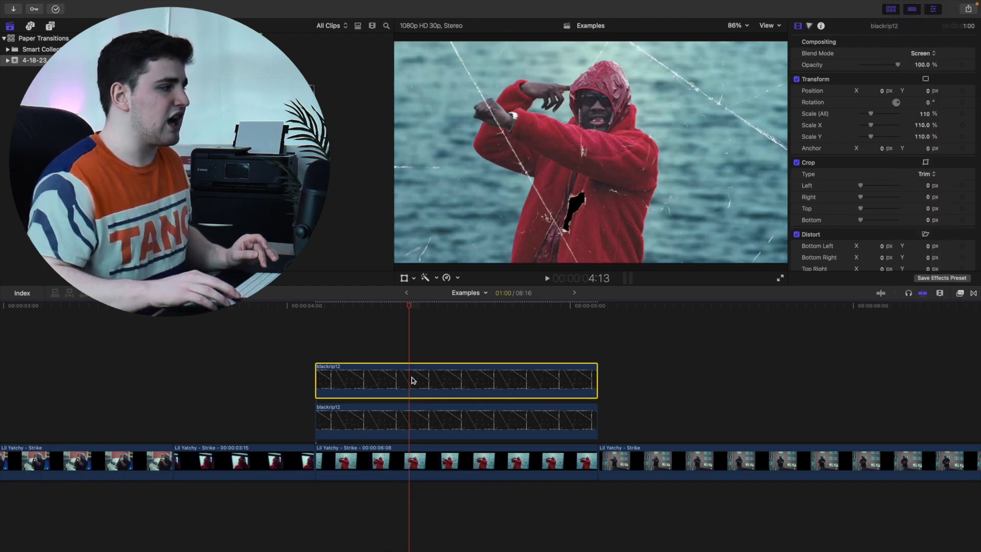
Duplicate the Lil Yatchy - Strike - 00:00:06:08 clip beneath the two blackrip12 layers and trim the copy to 5 frames
click(399, 428)
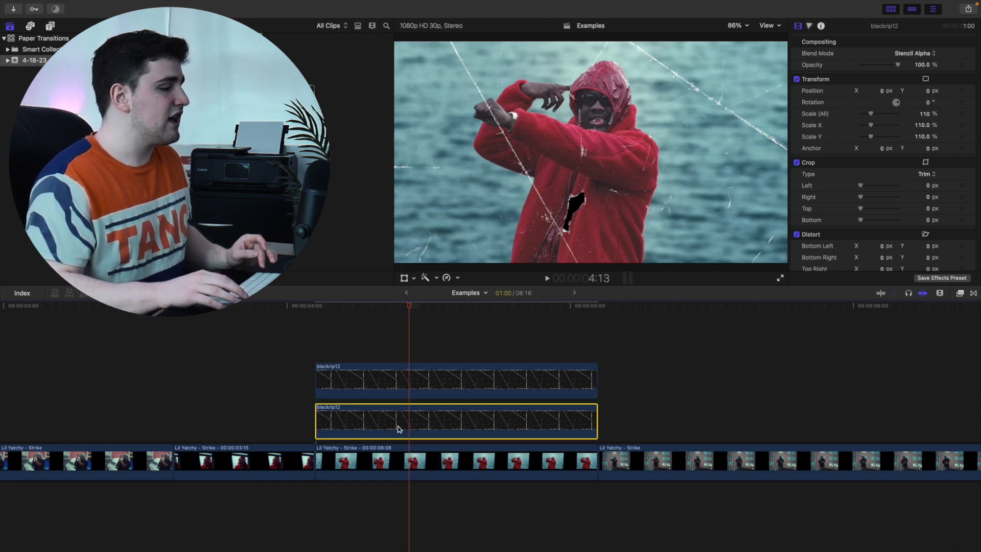
click(406, 459)
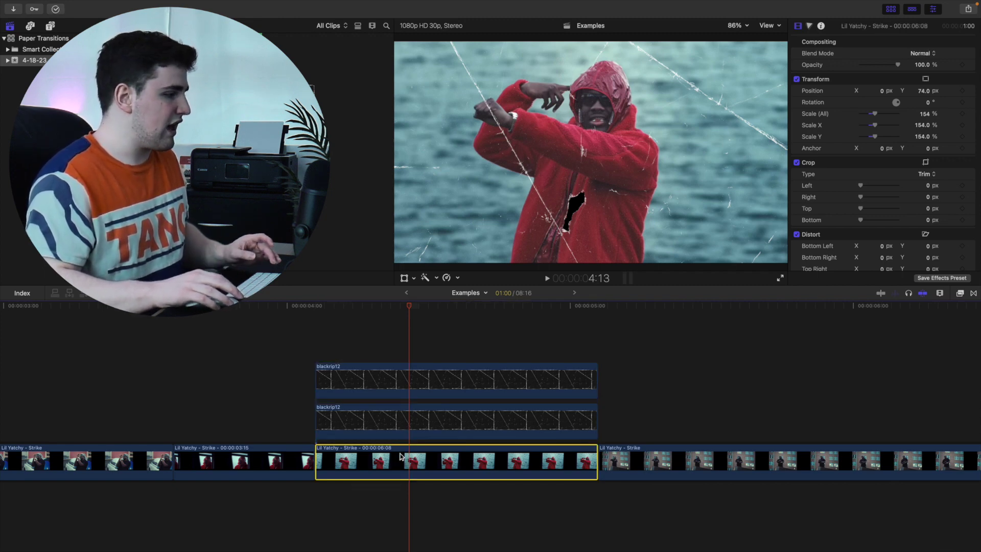
drag(411, 450, 412, 417)
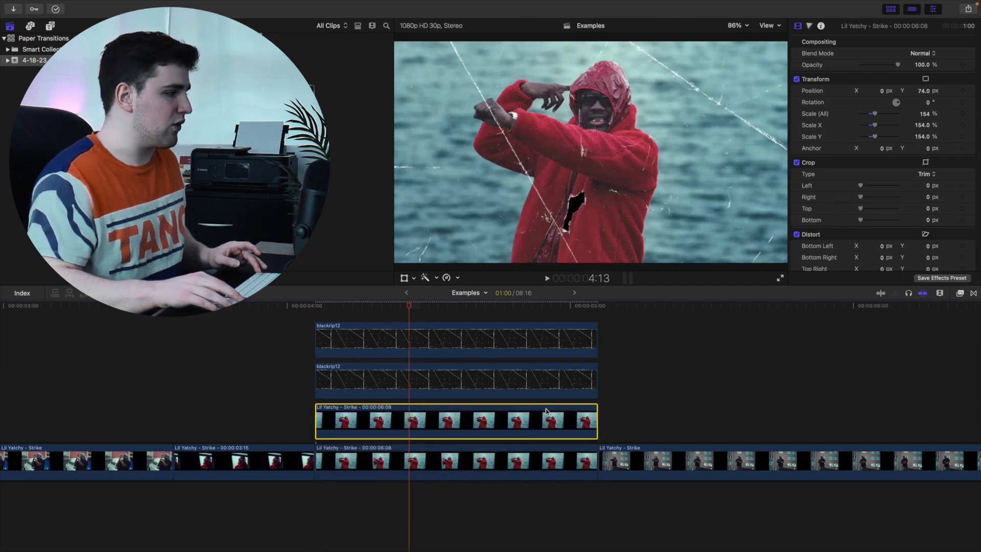
drag(598, 419, 361, 411)
Set the scale of the 5-frame red-jacket copy to 302%
click(339, 325)
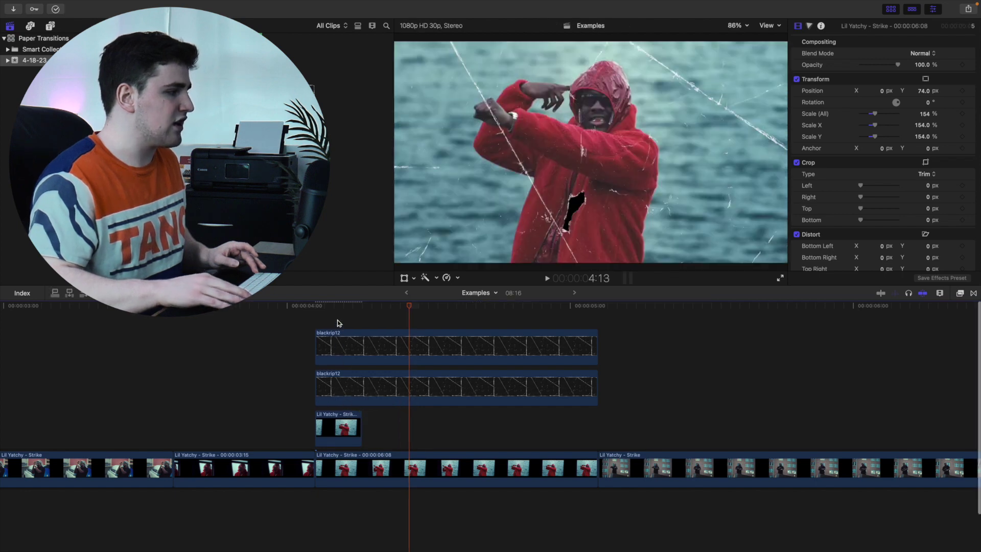
click(340, 425)
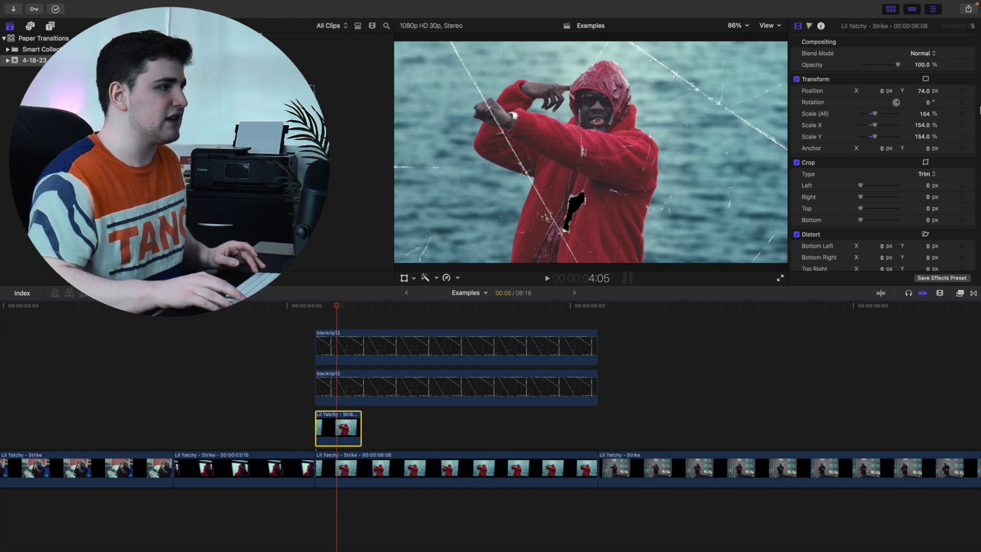
drag(923, 117, 926, 115)
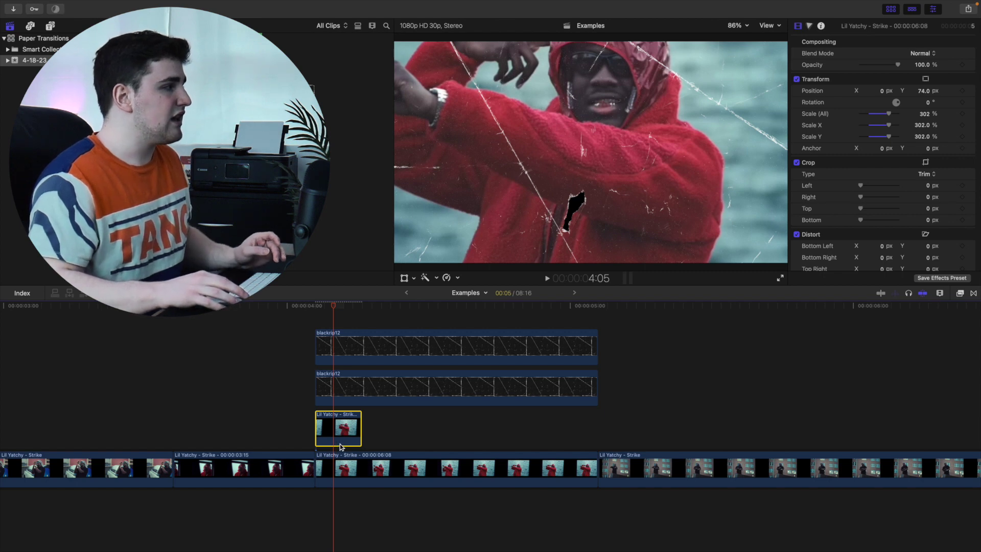
Search the effects for "draw" and apply Draw Mask to the 5-frame red-jacket copy
click(959, 294)
click(823, 544)
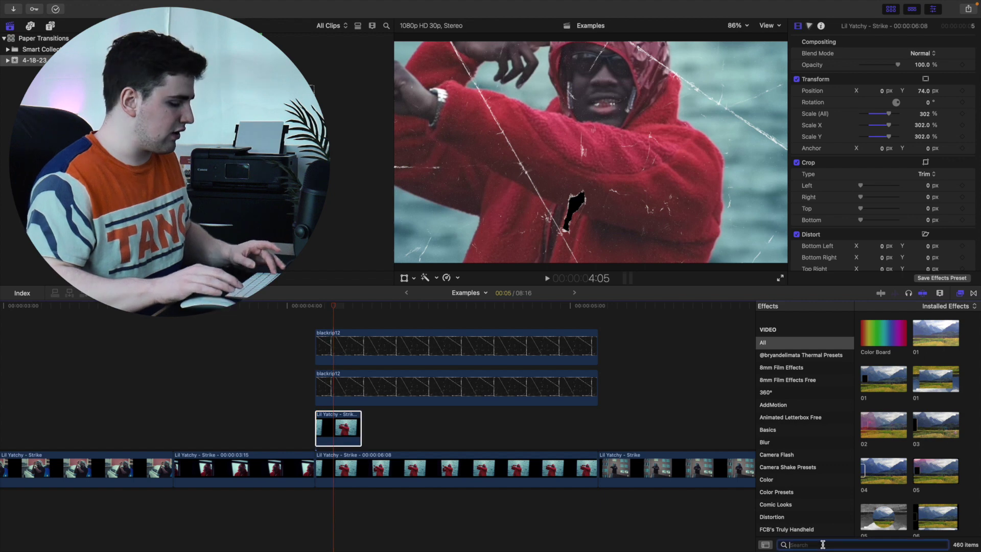
text(draw)
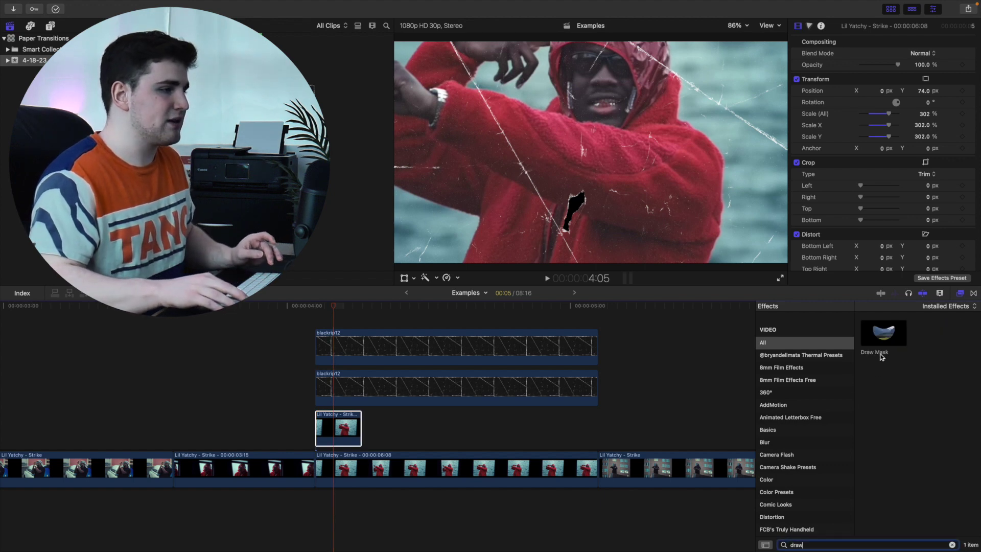
mouse_move(882, 353)
mouse_down()
mouse_move(506, 380)
mouse_move(347, 425)
mouse_up()
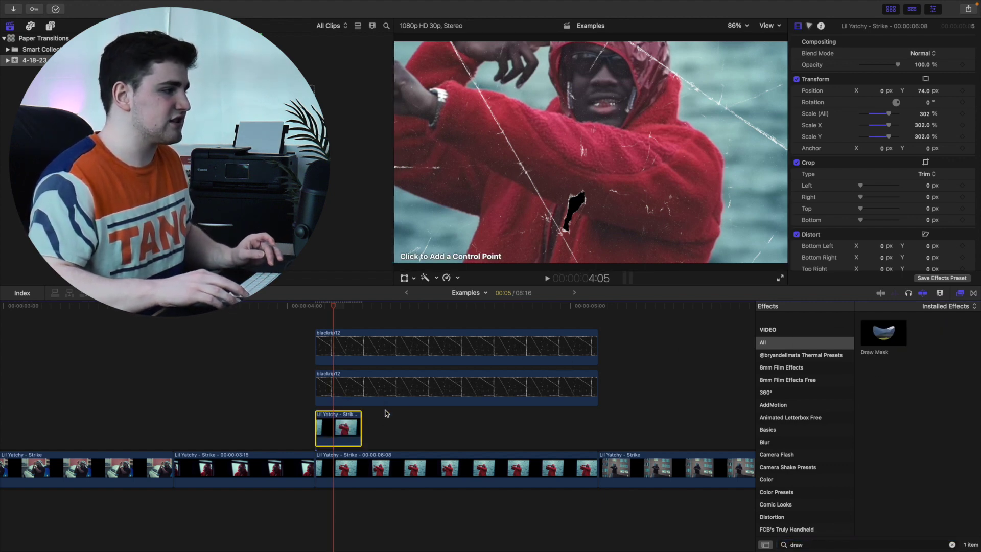
key(super+5)
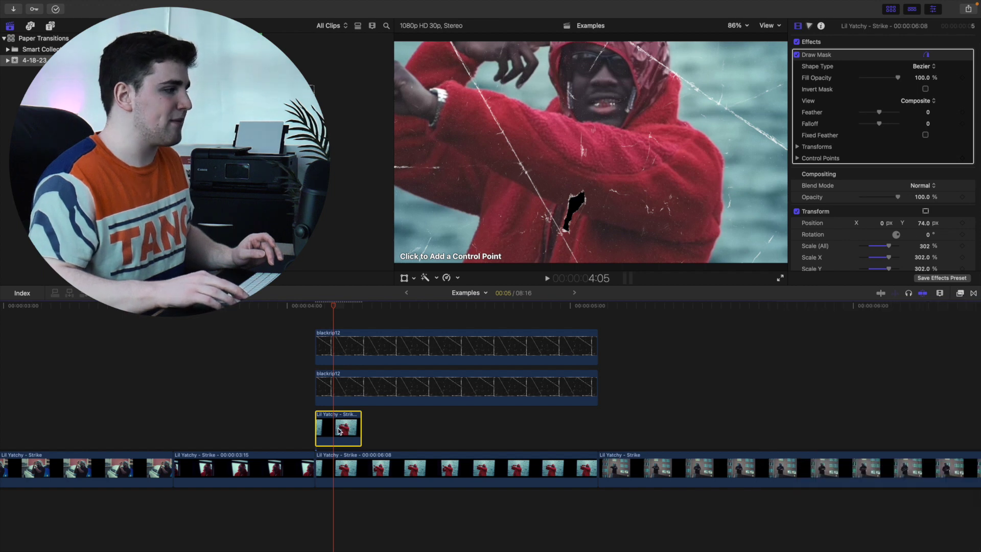
Place Draw Mask control points along the diagonal rip that runs from above the hood to the right edge of the frame
click(630, 43)
click(662, 65)
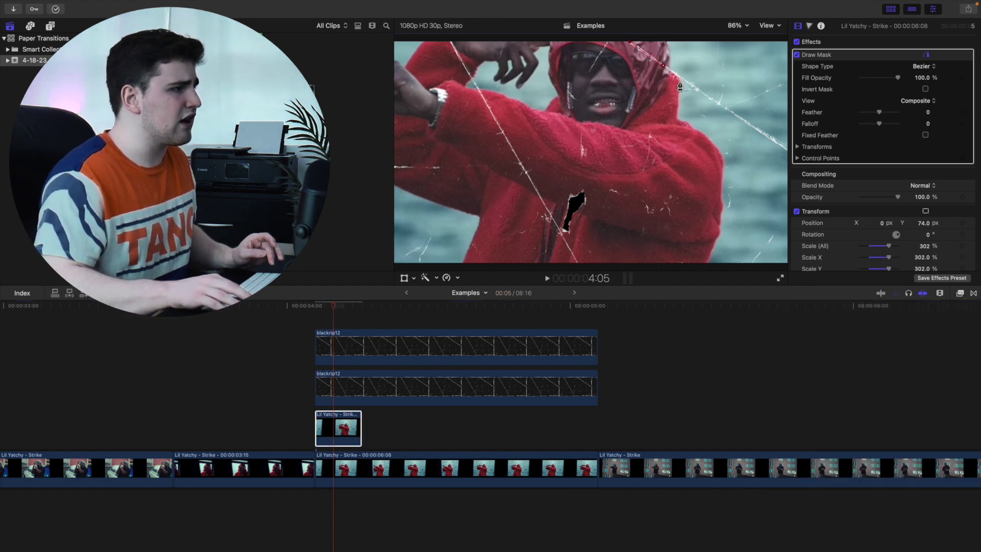
click(726, 109)
click(736, 26)
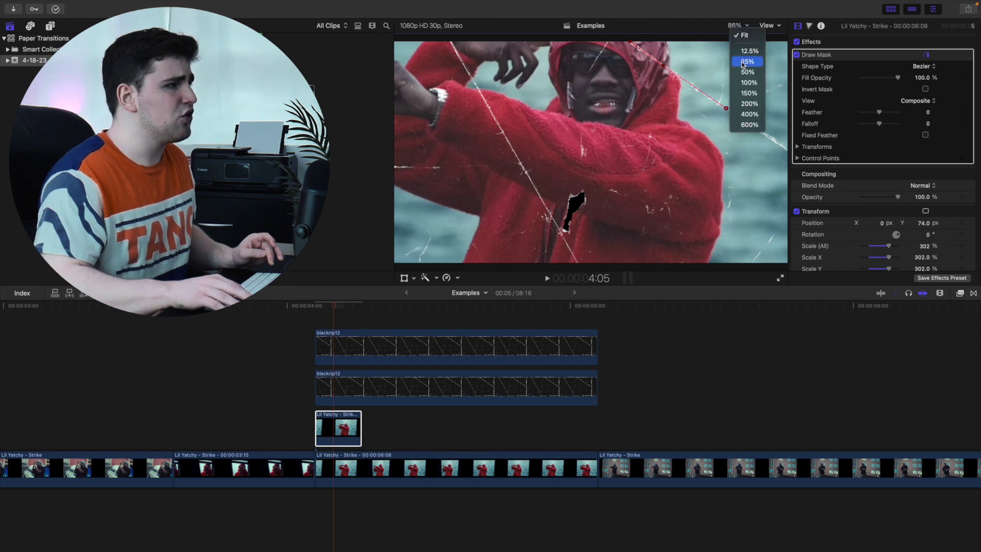
click(748, 93)
drag(773, 151, 767, 148)
click(783, 145)
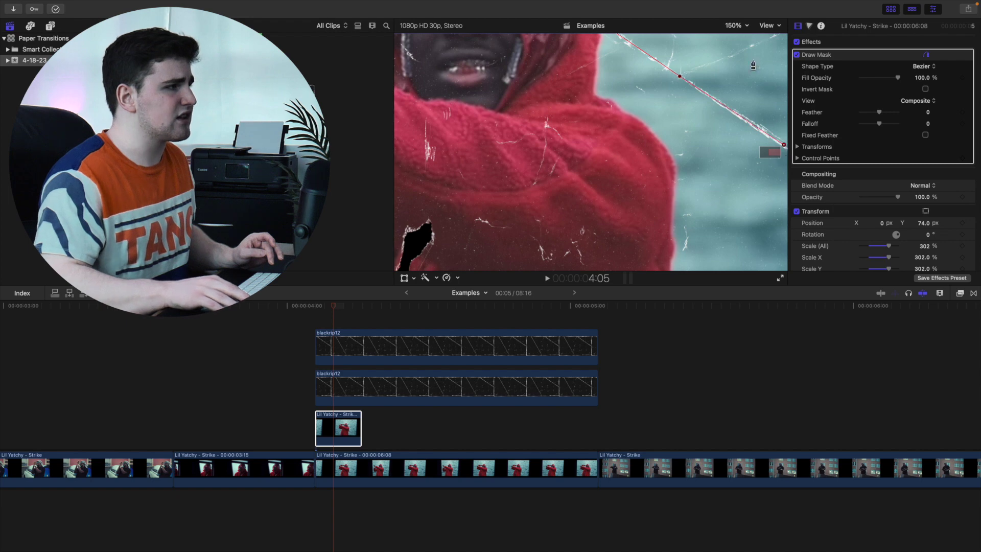
Continue the mask outline outside the frame around its lower-right corner to the bottom end of the left diagonal rip
click(736, 25)
click(741, 73)
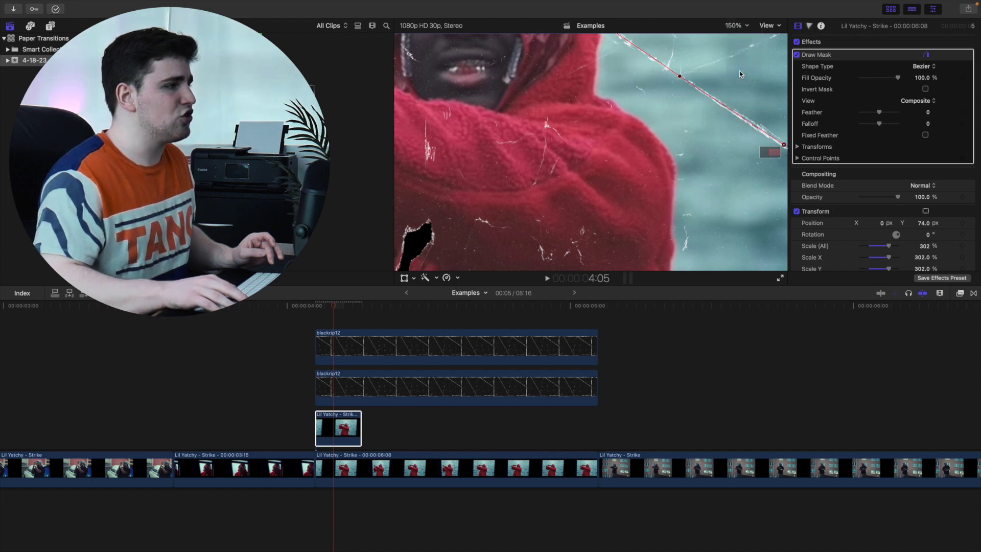
click(722, 149)
click(712, 244)
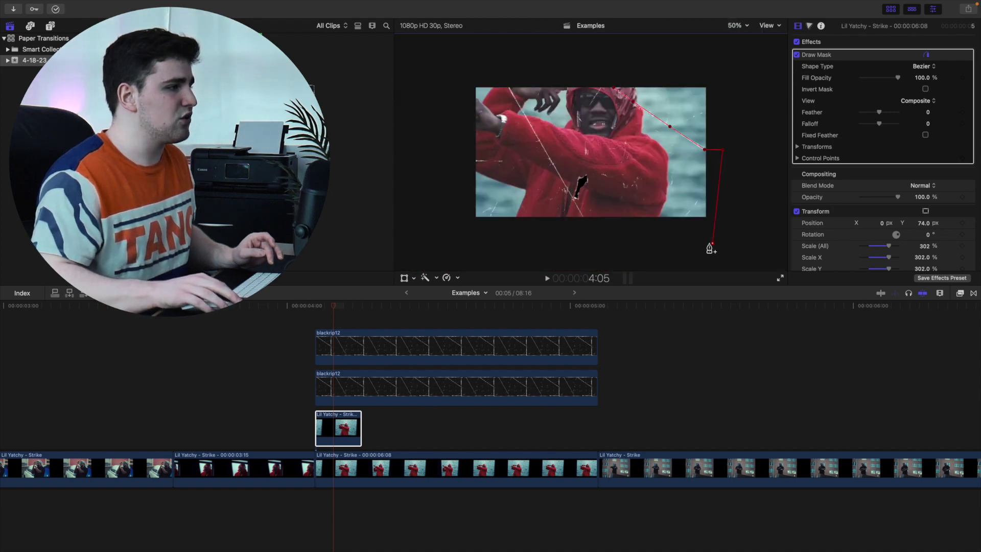
click(586, 224)
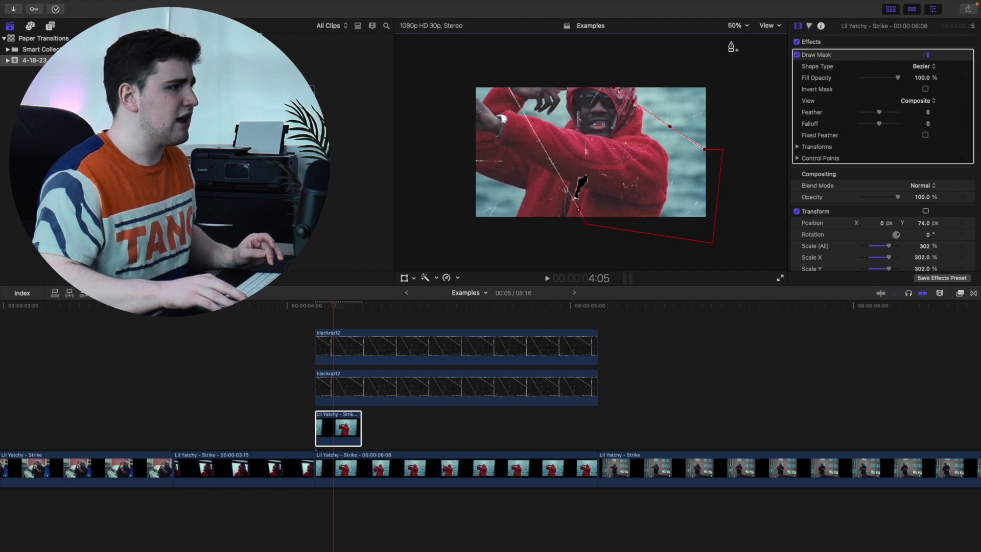
Trace the mask outline upward along the left diagonal rip across the jacket sleeve
click(739, 25)
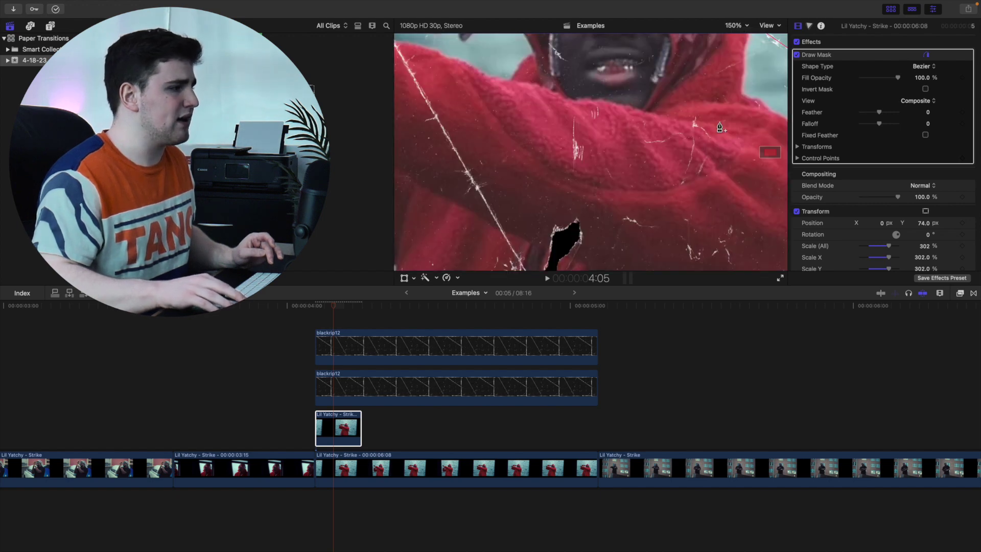
click(748, 93)
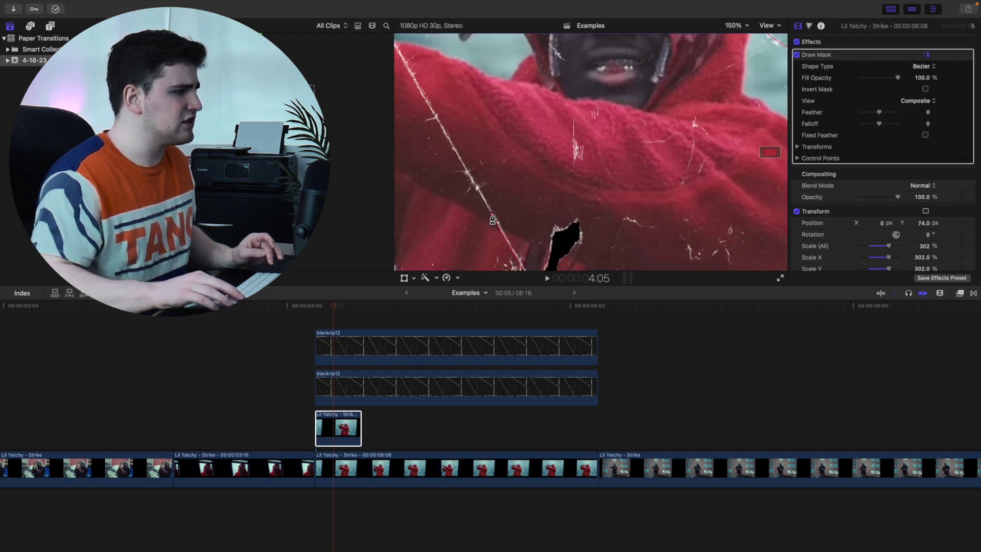
click(433, 112)
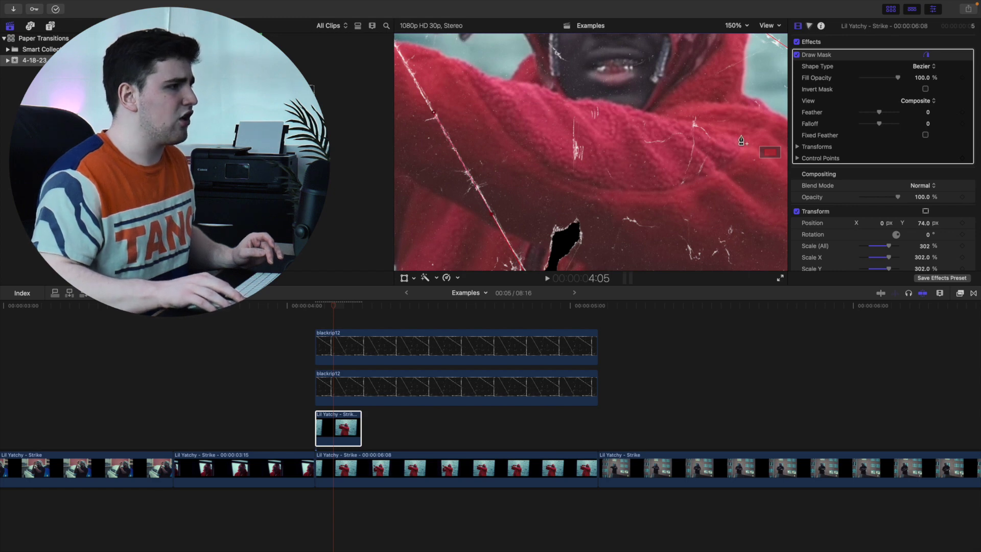
scroll(588, 127, left, 3)
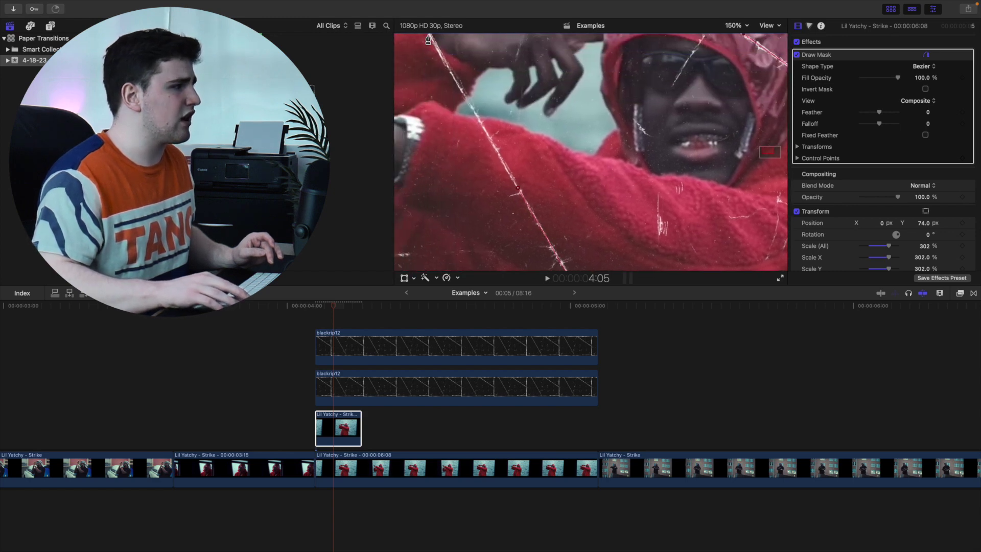
Close the mask outline above the frame at its starting point, hide the mask's on-screen controls and fit the image in the viewer
click(734, 25)
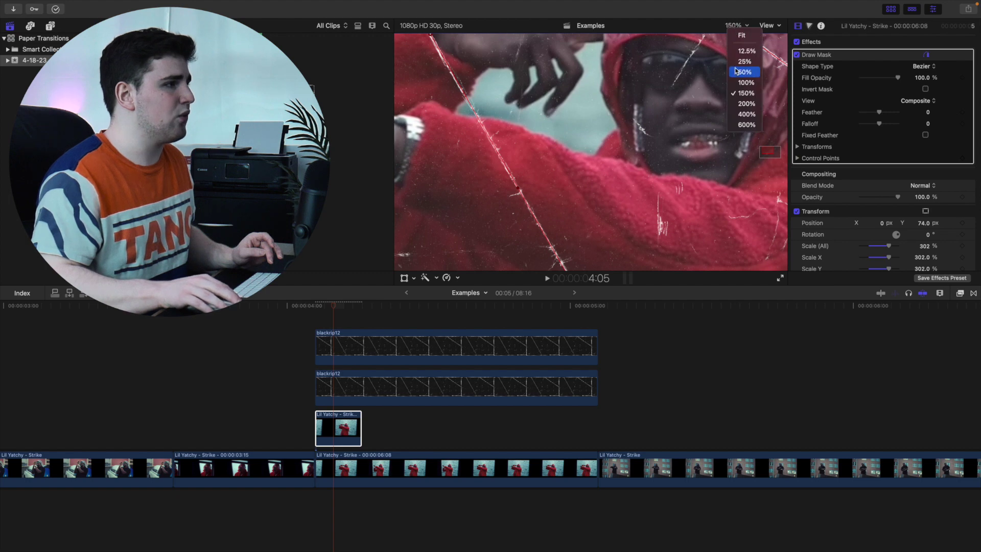
click(740, 72)
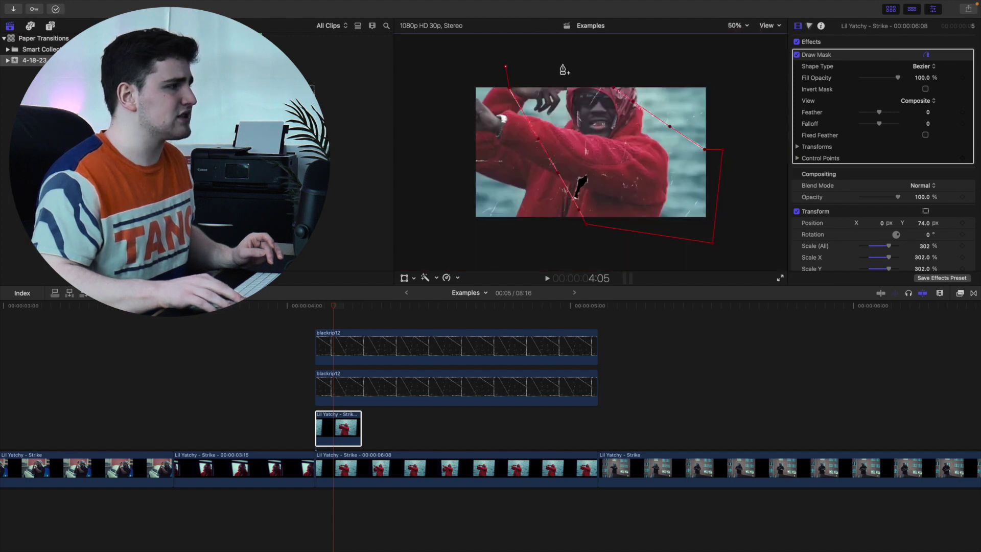
click(610, 57)
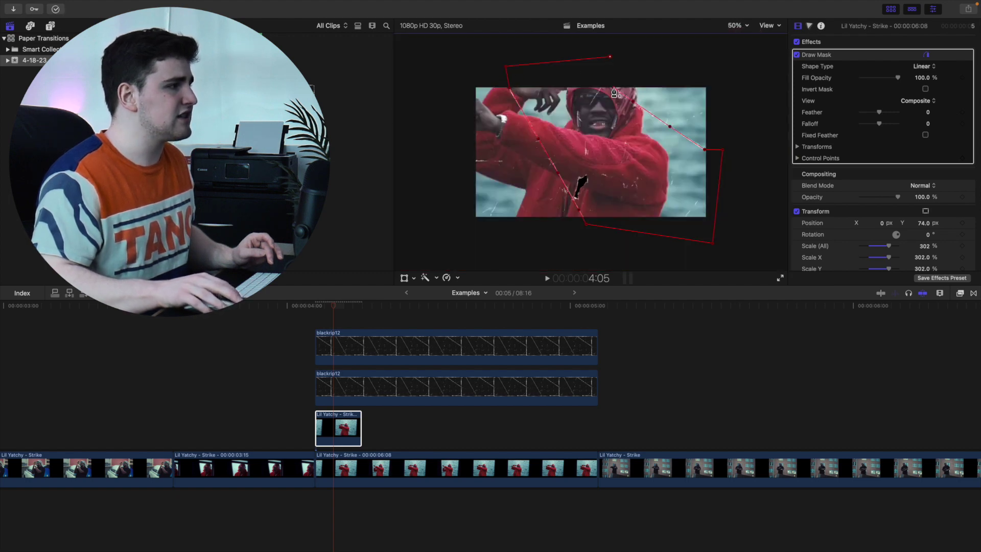
click(614, 90)
click(925, 55)
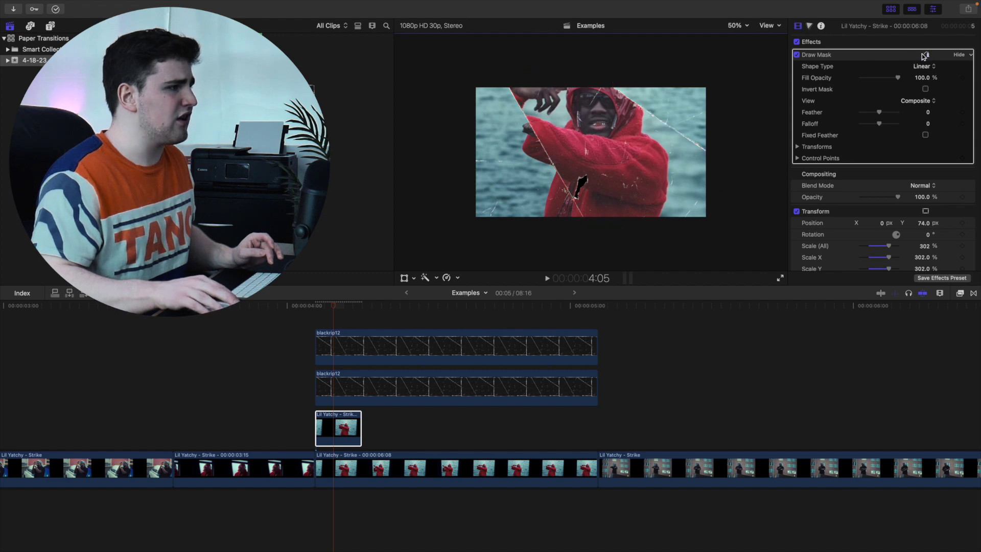
click(736, 25)
click(741, 37)
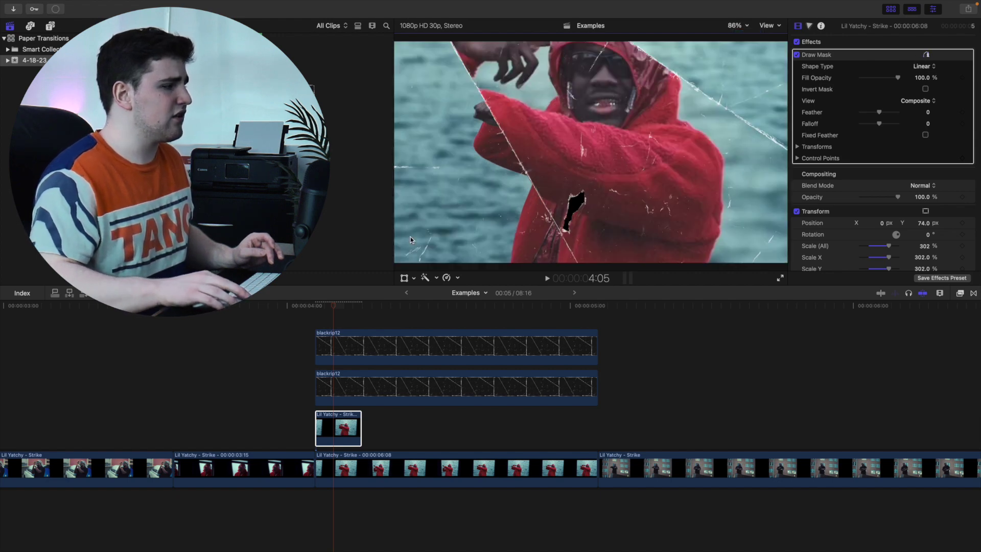
Extend the masked red-jacket copy to the end of the blackrip12 layers and split it 5 frames after its start
click(335, 423)
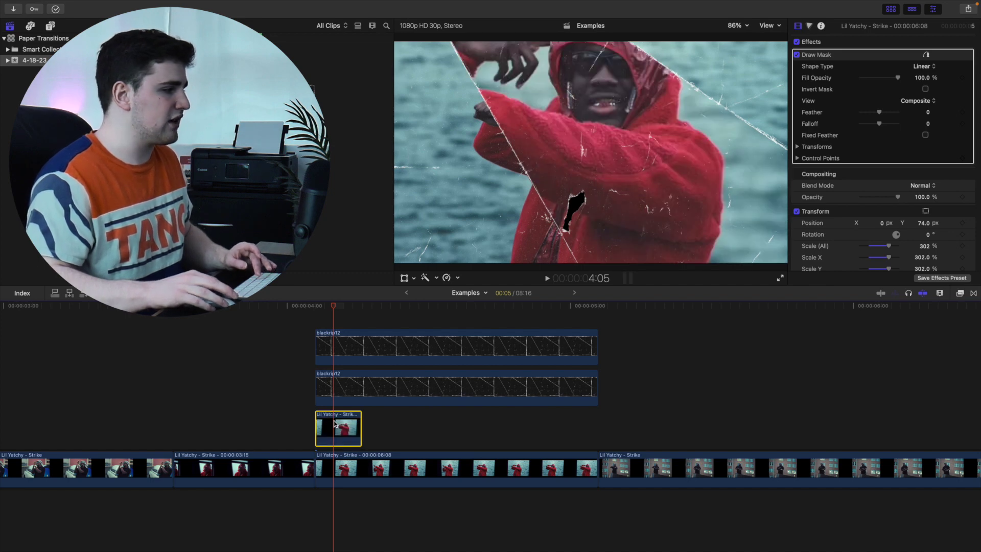
drag(361, 419, 597, 419)
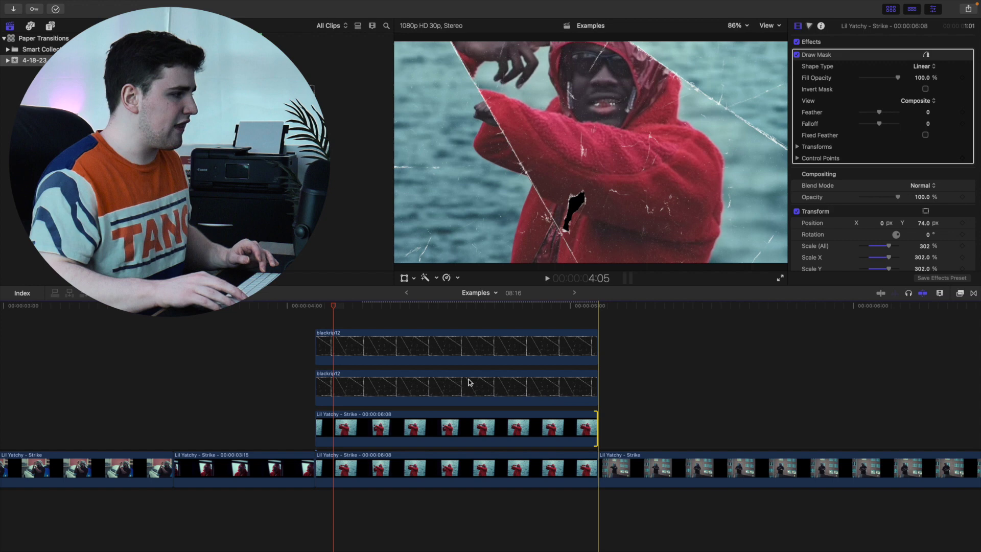
click(318, 322)
key(space)
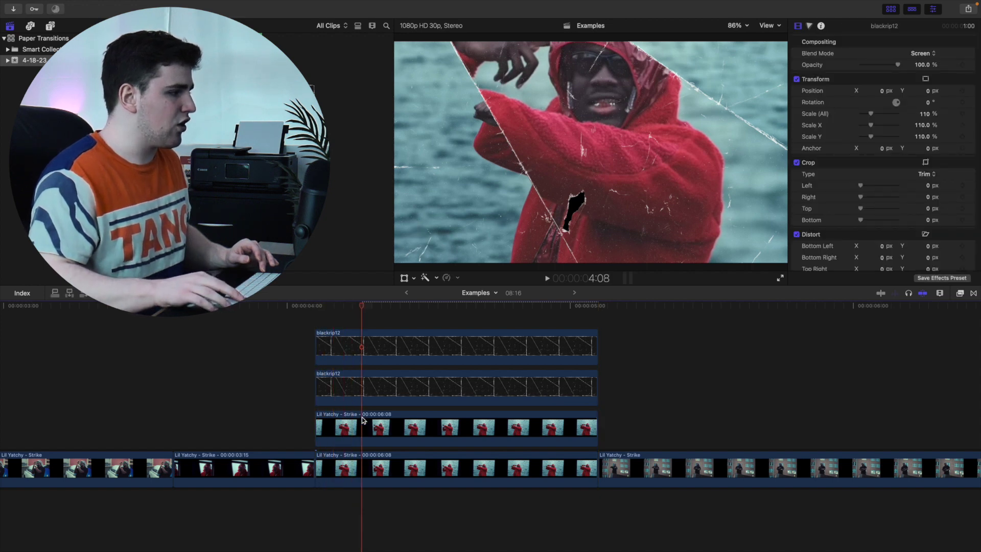
click(373, 433)
key(super+b)
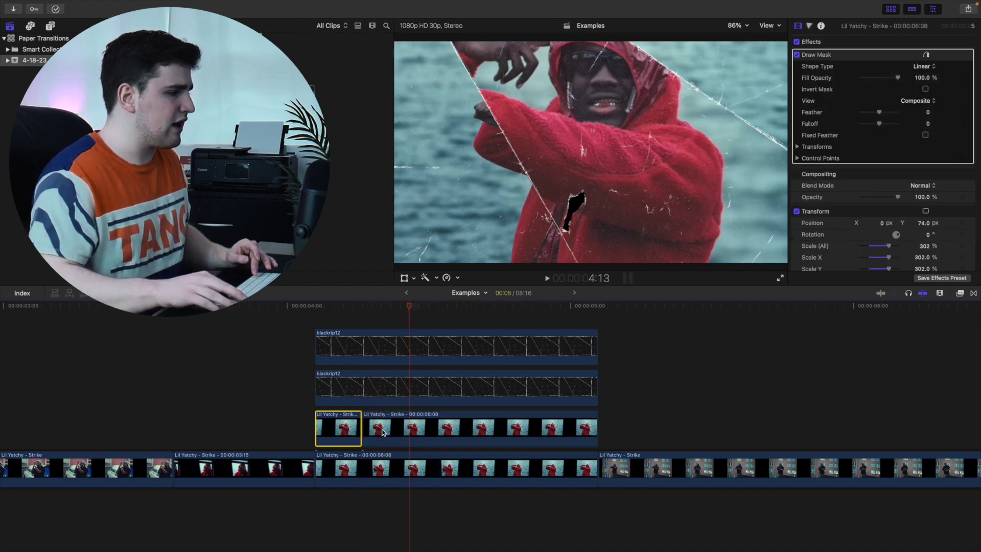
Start the second red-jacket piece 5 frames later, leaving a gap after the first piece, and invert its Draw Mask
click(423, 428)
key(period)
key(period)
key(period)
key(period)
key(period)
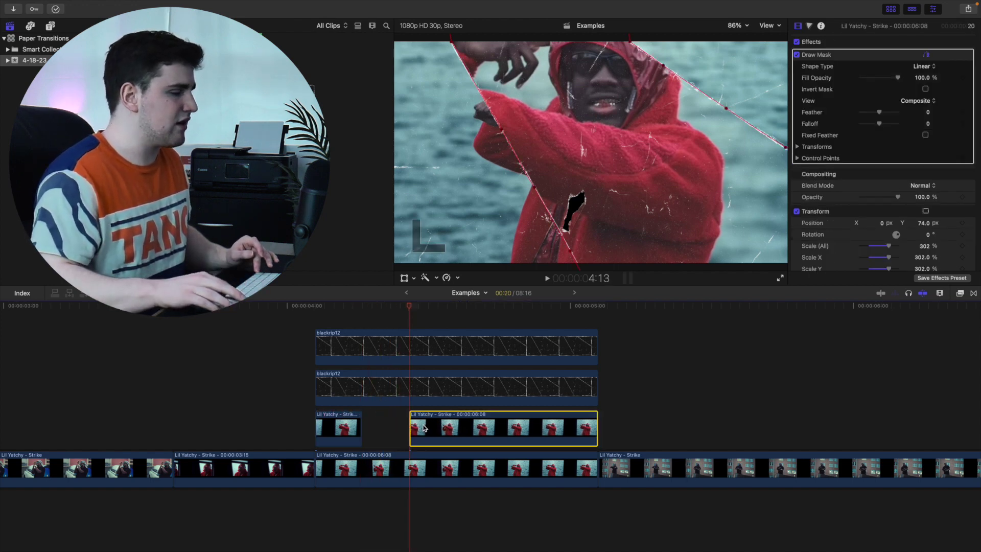
mouse_move(411, 313)
mouse_down()
mouse_move(393, 313)
mouse_move(431, 312)
mouse_up()
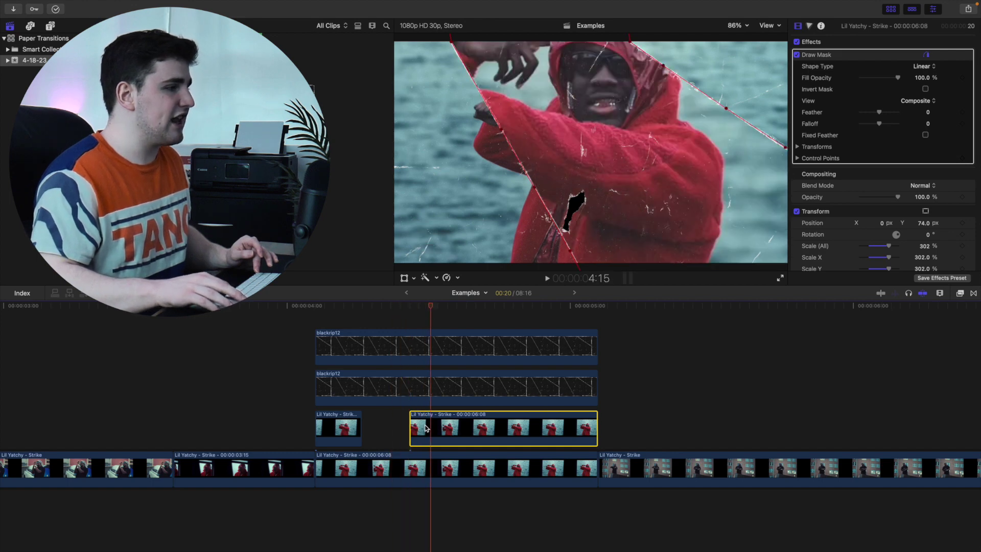
click(925, 89)
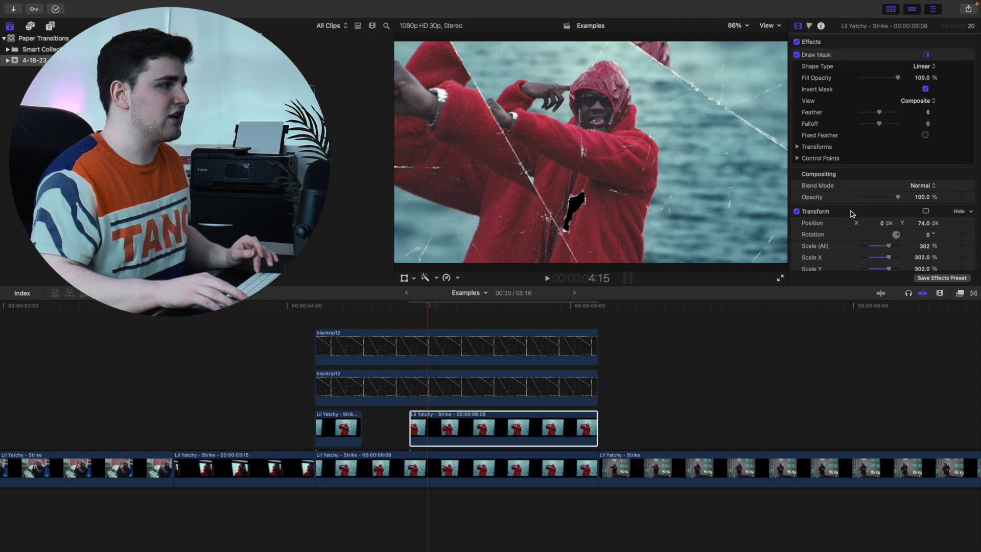
Review the torn-paper sequence frame by frame and in playback from the start of the blackrip12 layers
click(319, 324)
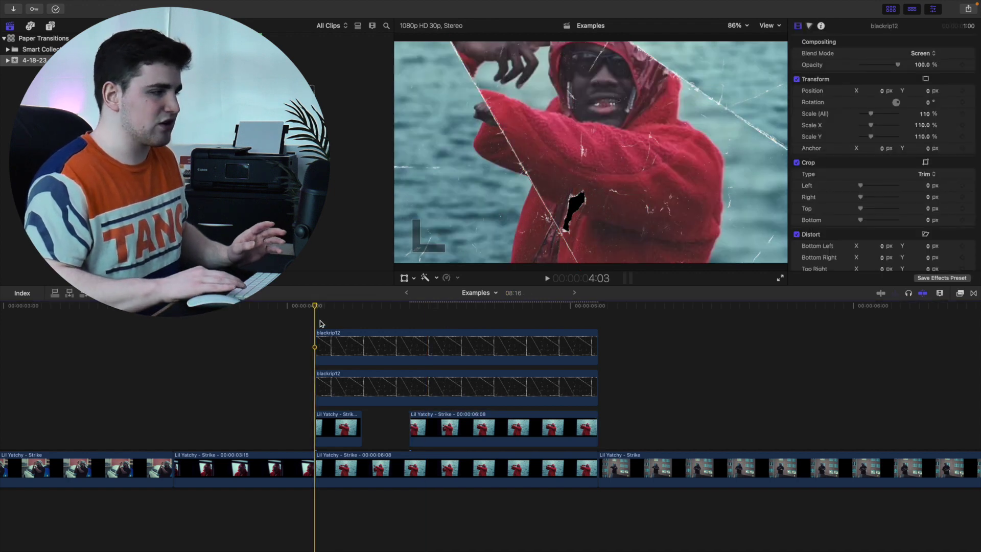
key(Left)
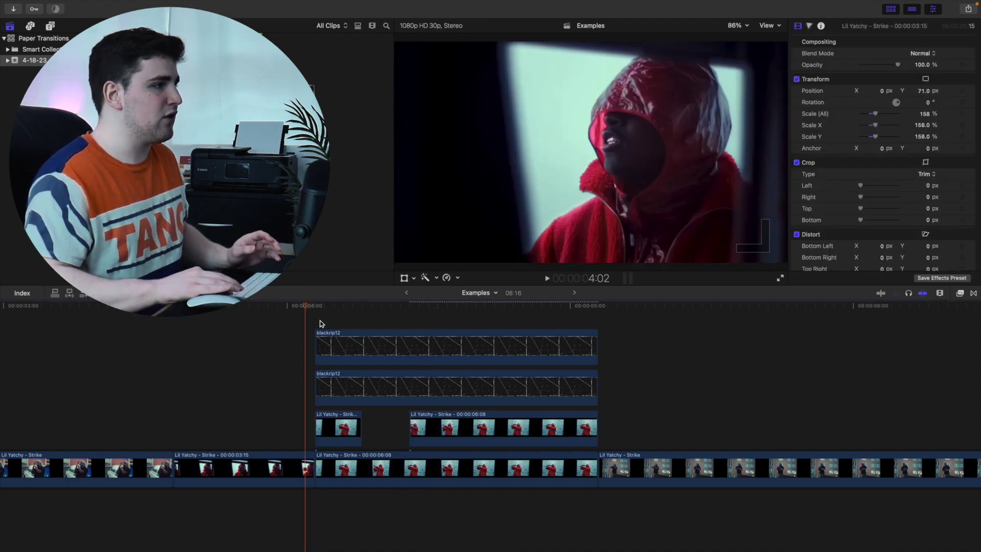
key(Right)
key(Right)
key(Right)
key(Right)
key(Right)
key(Right)
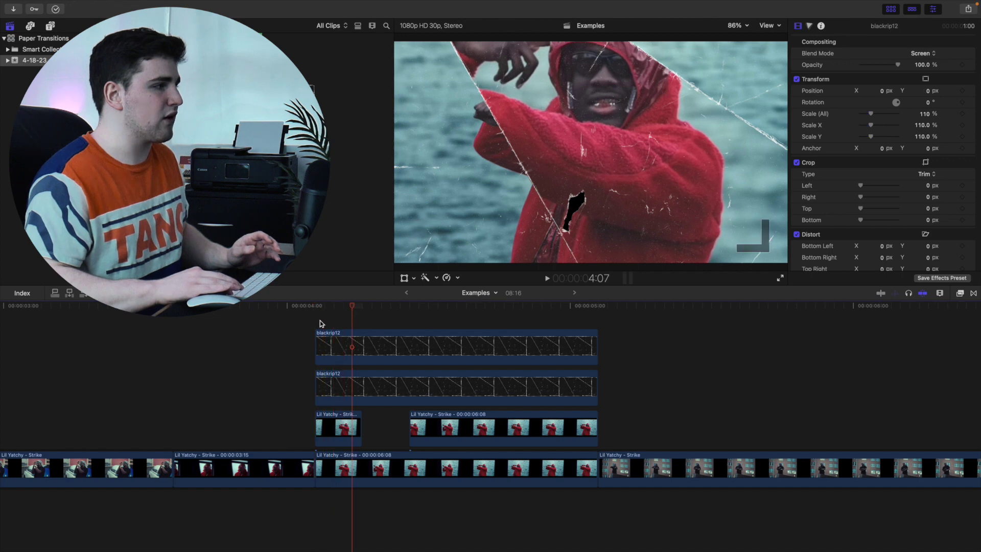
key(Right)
key(Right)
key(Right)
key(Right)
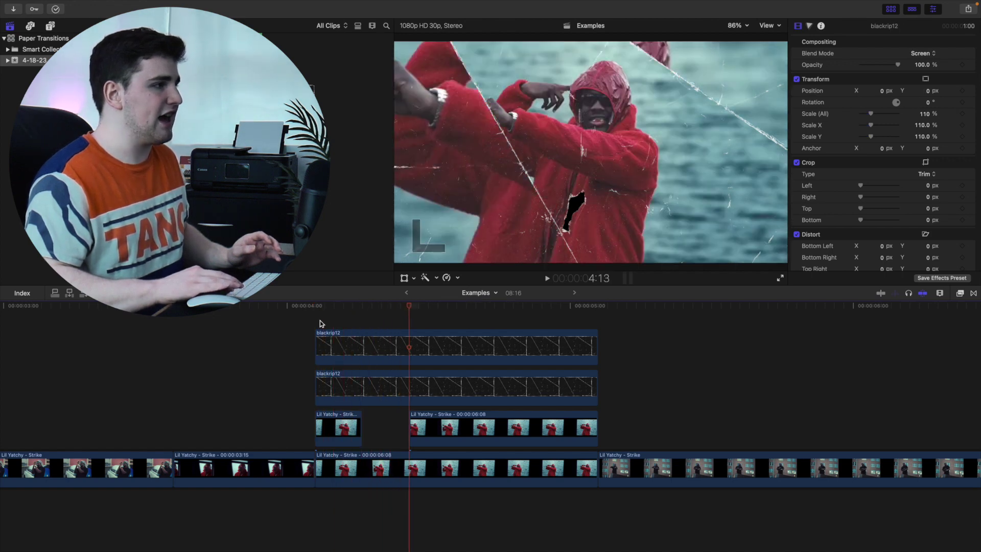
click(316, 321)
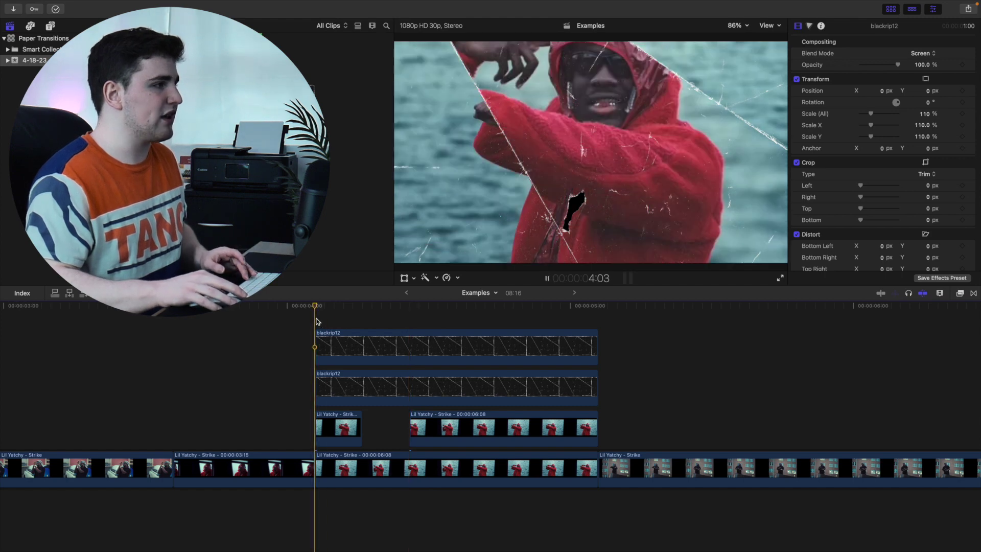
key(space)
key(space)
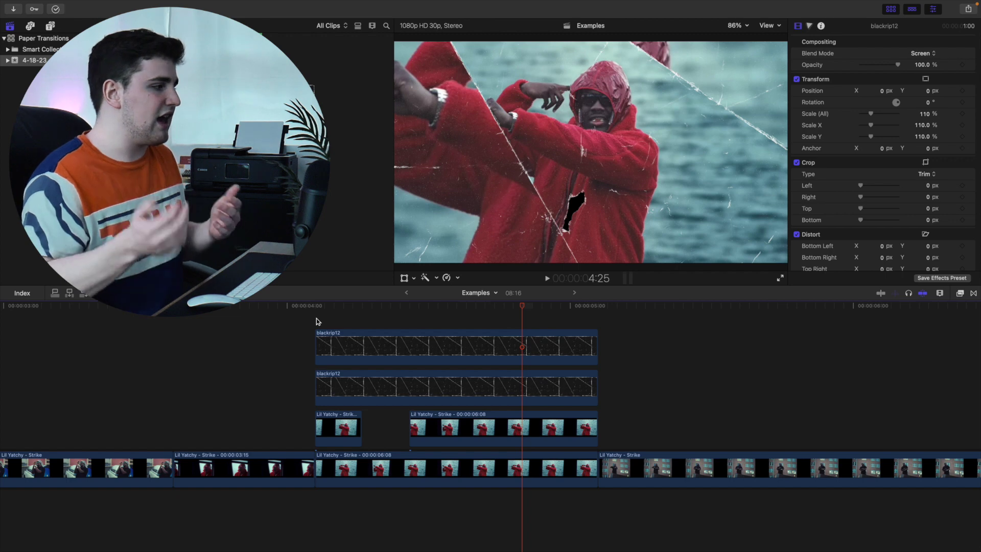
Combine both blackrip12 layers, the two masked pieces and the freeze frame below into a compound clip named Paper Effect in event 4-18-23
click(344, 324)
drag(327, 309, 465, 471)
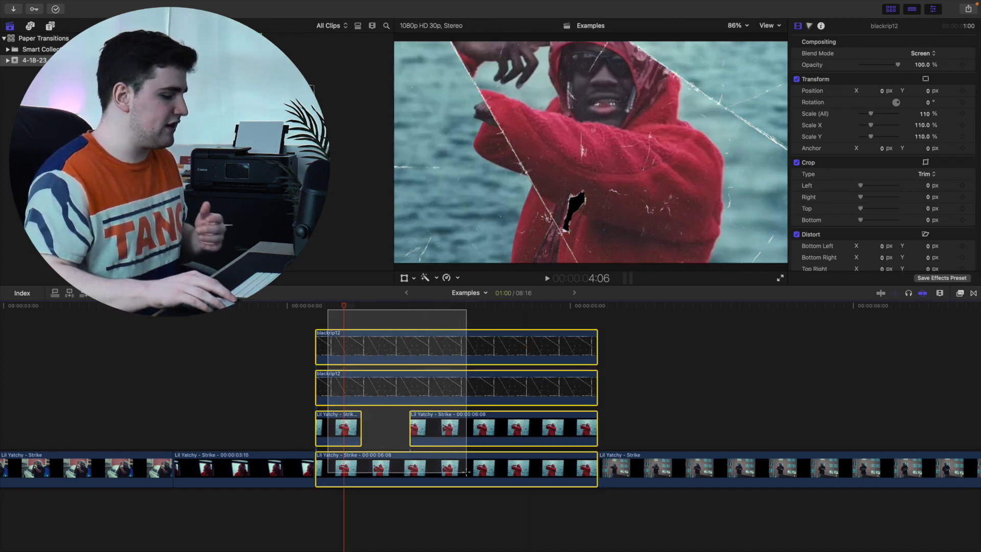
key(alt+g)
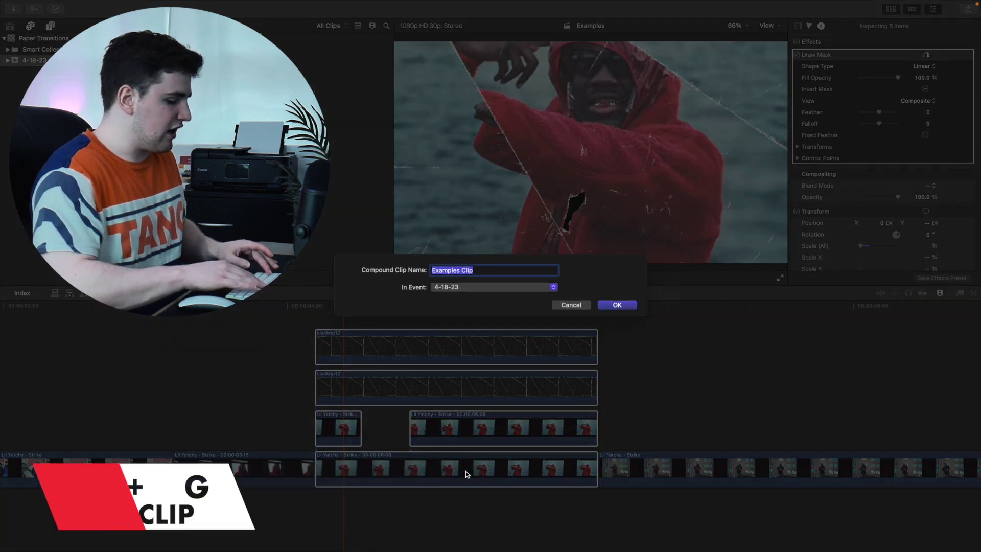
text(Paper Effect)
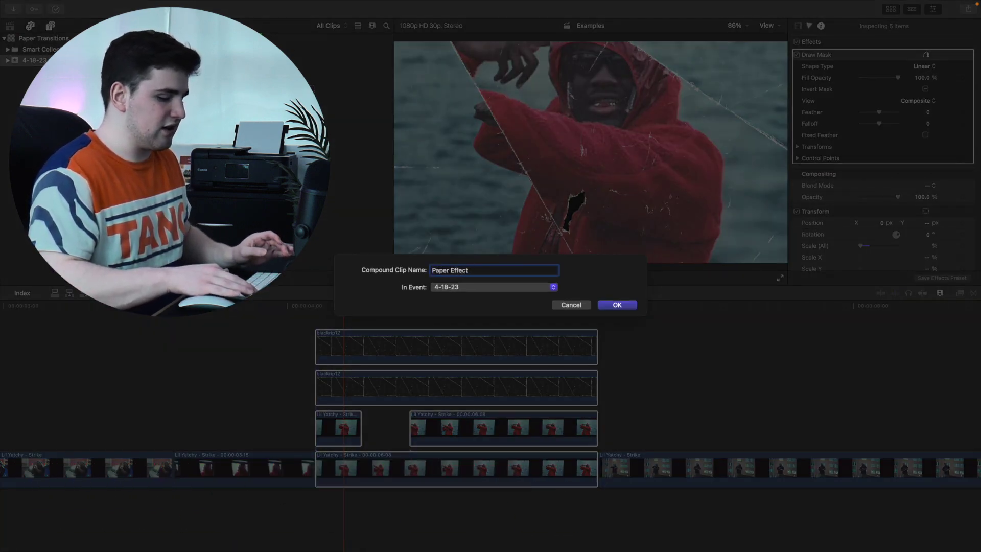
key(Return)
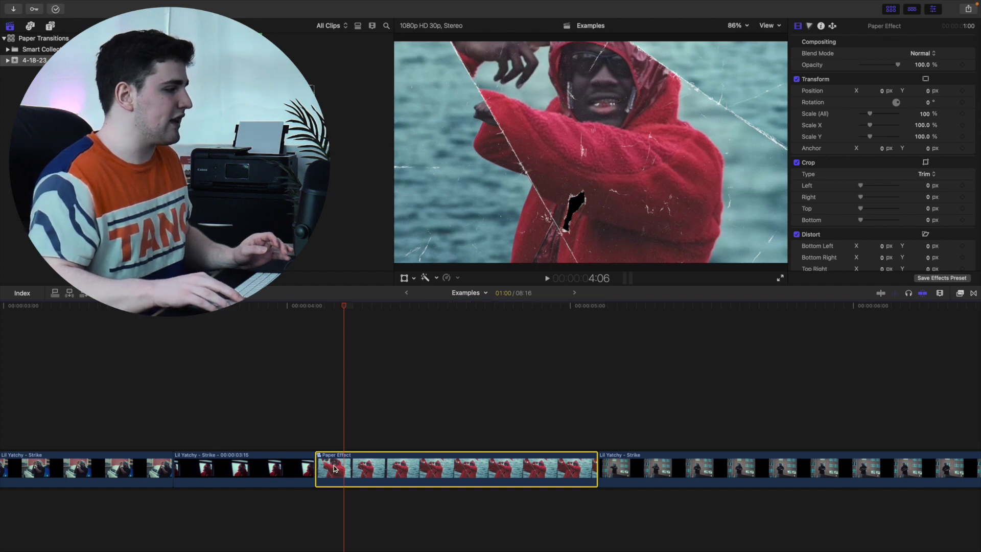
Lift the Paper Effect clip above the main storyline, starting just before the Lil Yatchy - Strike - 00:00:03:15 clip, and check the ripped hole
drag(335, 468, 176, 425)
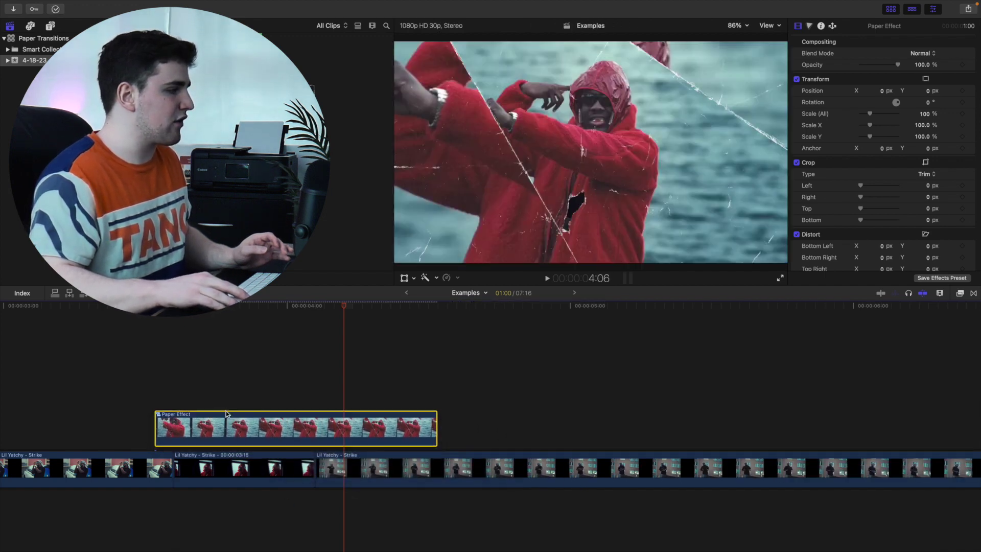
click(261, 406)
click(623, 215)
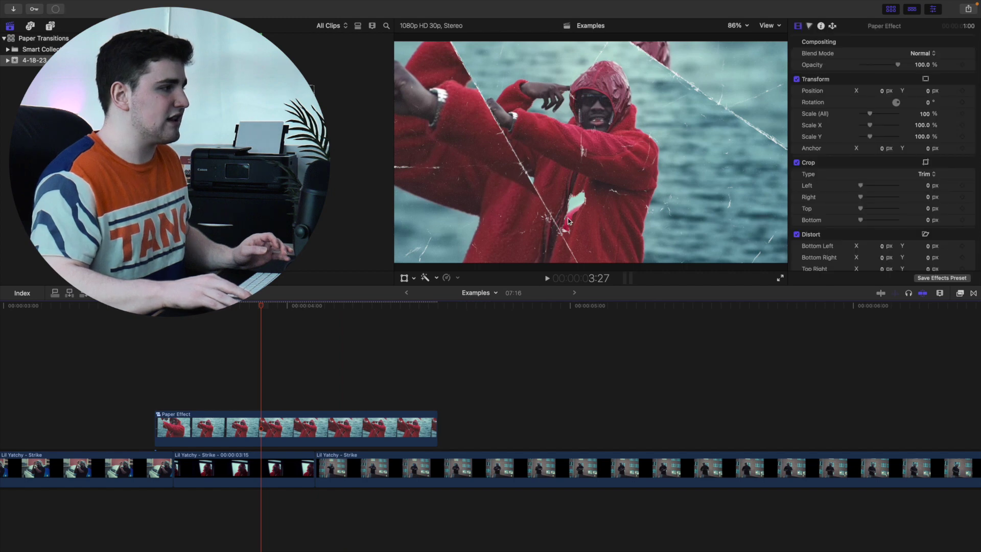
click(262, 439)
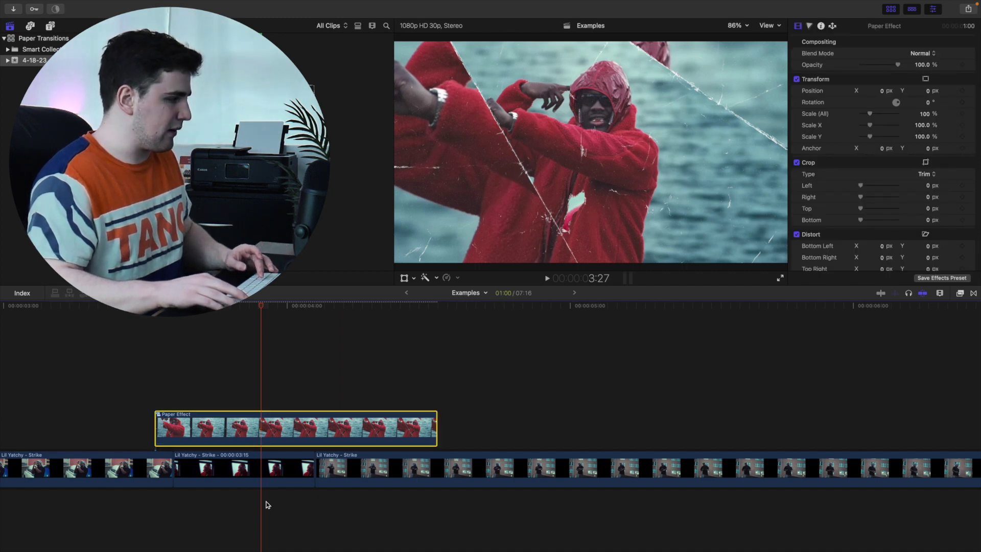
Compare the ripped hole with the freeze frame beneath disabled and enabled, and undo lifting Paper Effect back into the main storyline
click(261, 479)
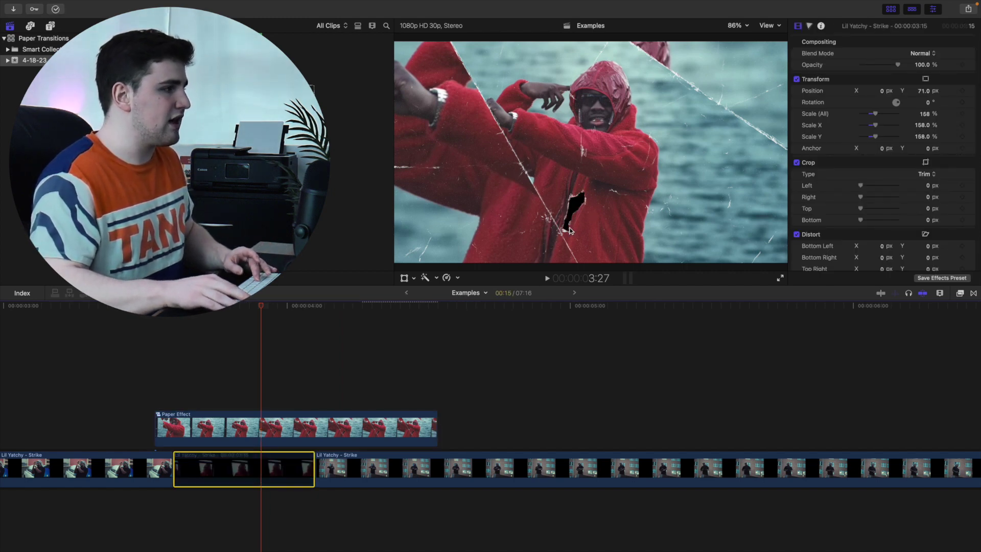
key(v)
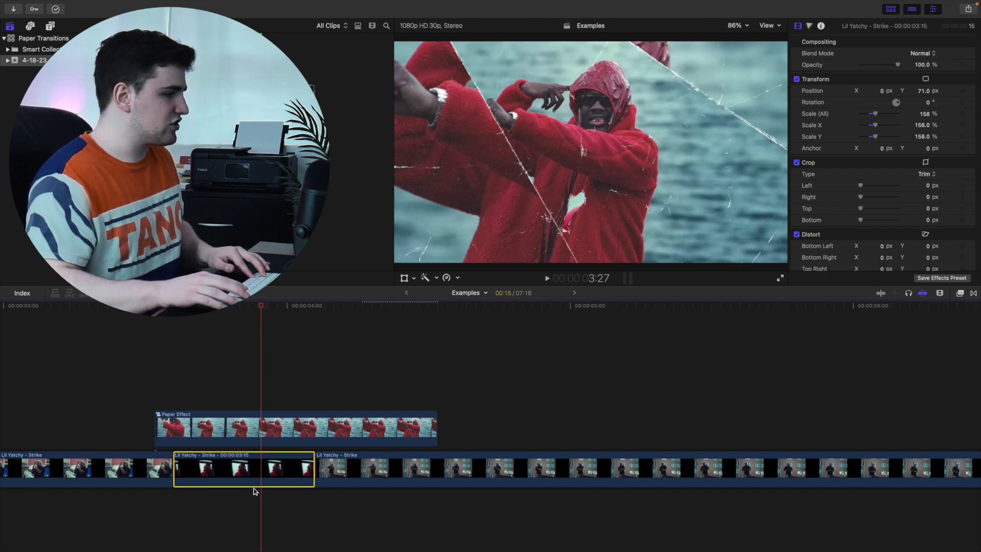
key(super+z)
key(super+z)
key(super+z)
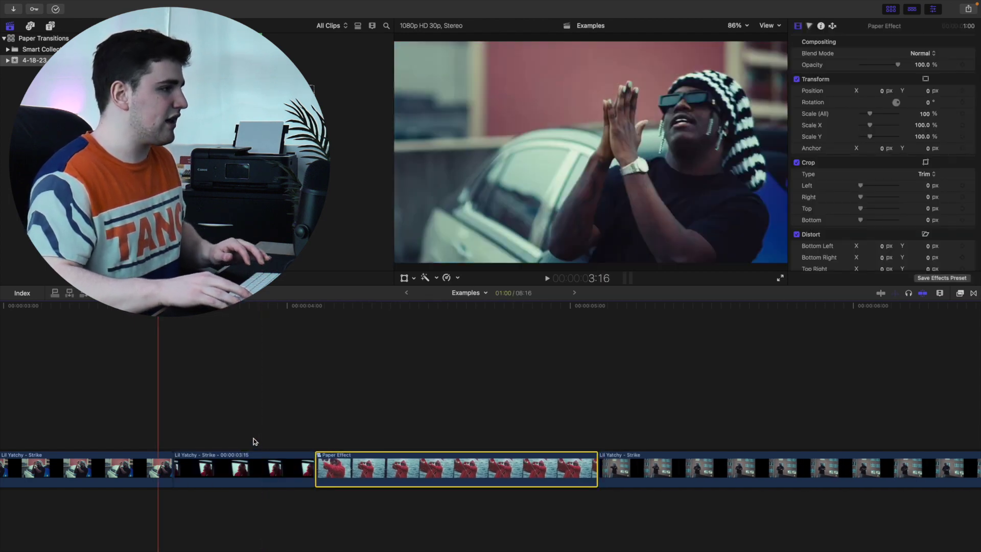
Place the blackrip14 texture above the Lil Yatchy - Strike - 00:00:03:15 freeze frame and trim its end to the start of Paper Effect
click(254, 442)
click(260, 470)
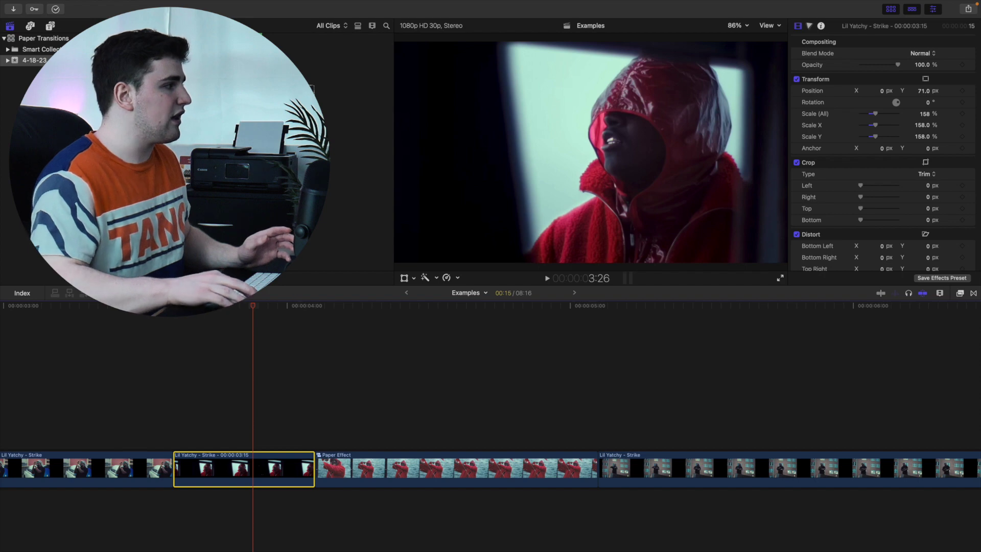
drag(153, 103, 181, 404)
click(317, 427)
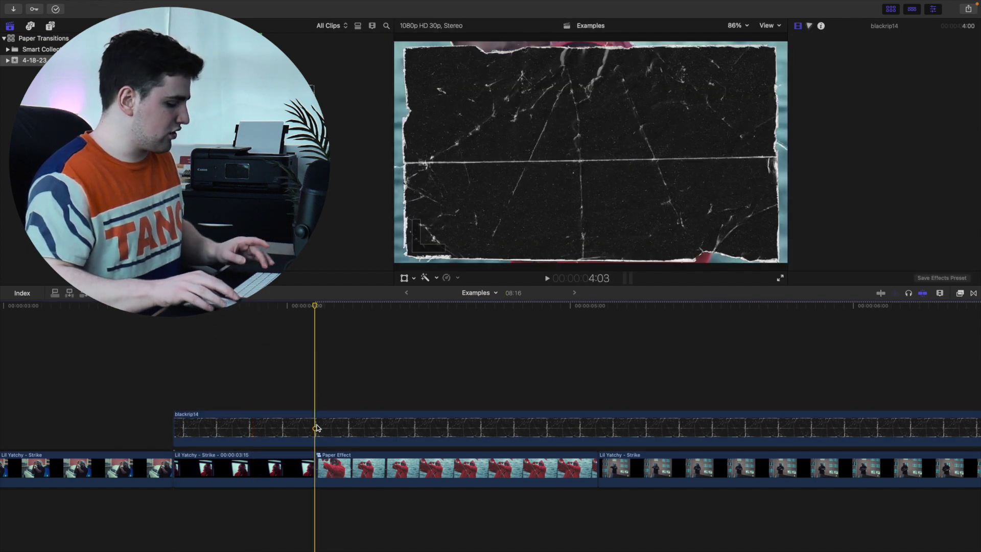
key(alt+bracketright)
click(241, 379)
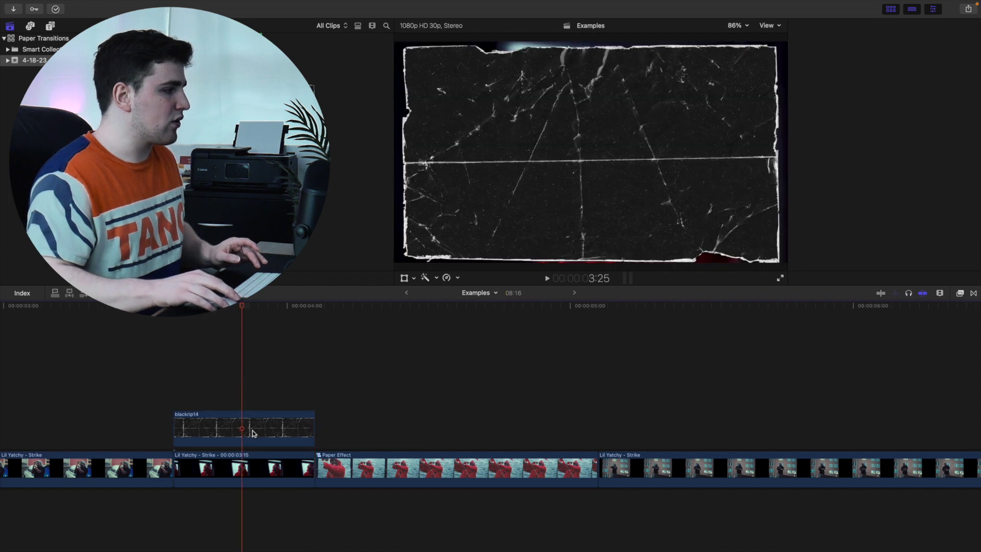
Set the blackrip14 layer's blend mode to Stencil Alpha and stack a copy above it with blend mode Screen
click(250, 432)
click(922, 57)
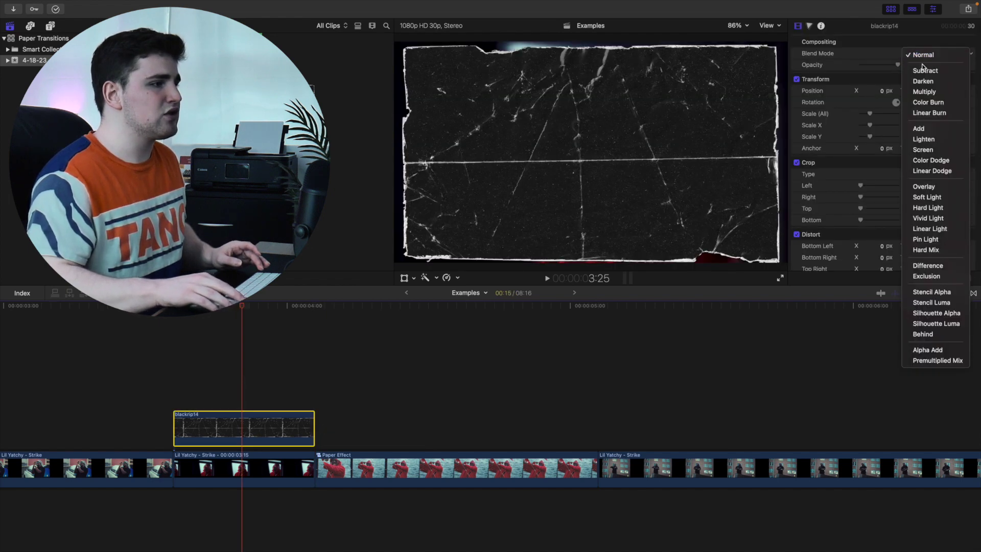
key(Return)
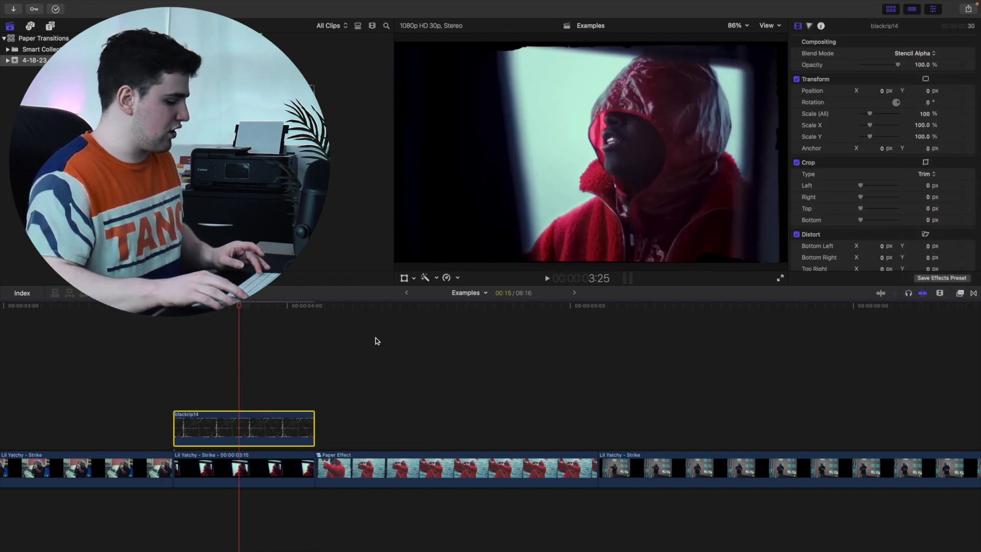
mouse_move(254, 419)
mouse_down()
mouse_move(254, 410)
mouse_move(271, 419)
mouse_up()
click(264, 394)
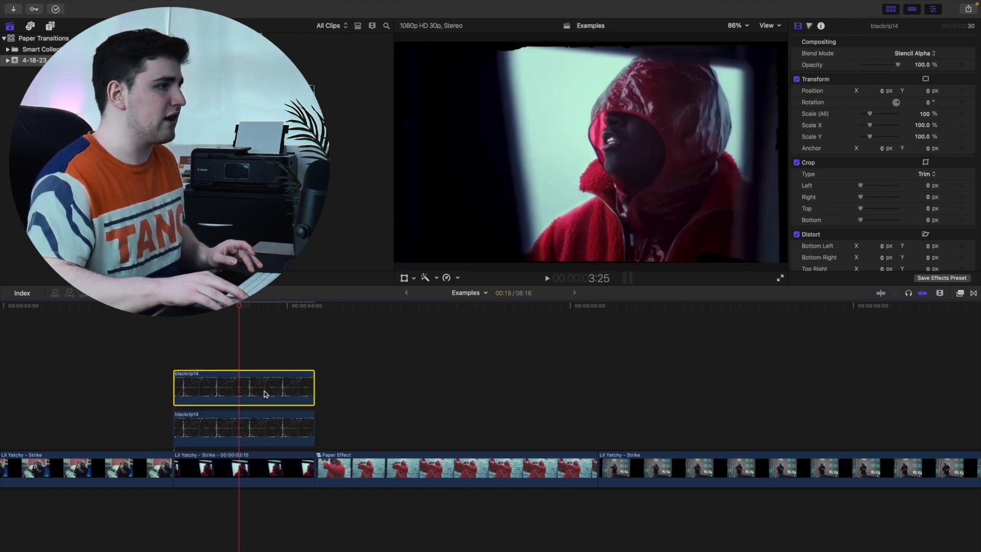
click(935, 54)
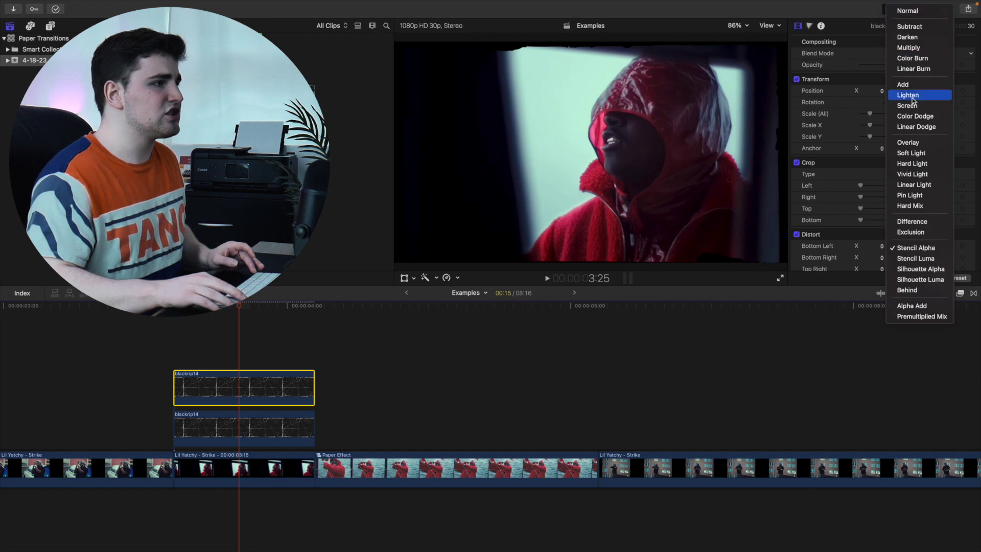
click(913, 107)
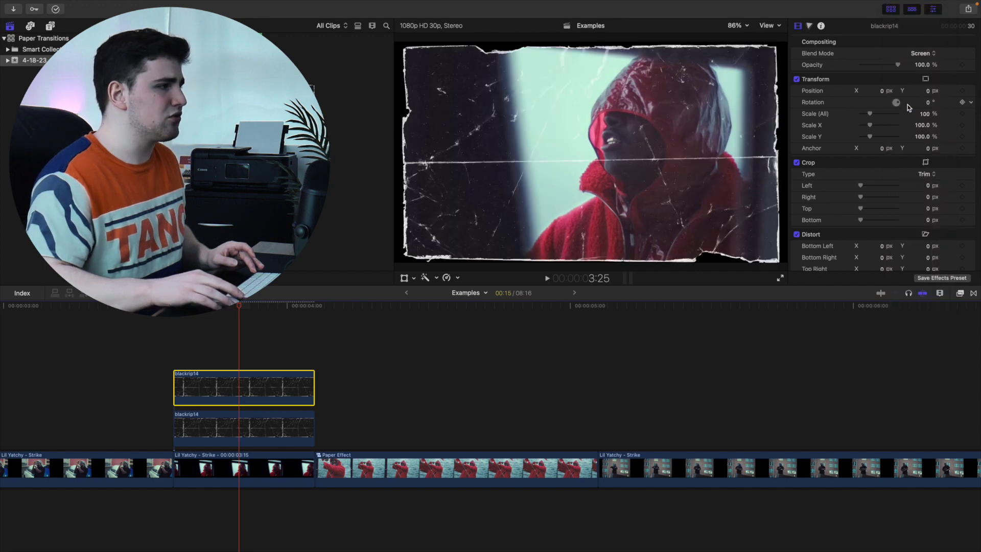
Enlarge the freeze frame under the textures and combine it with both blackrip14 layers into a compound clip named 1 in event 4-18-23
click(229, 476)
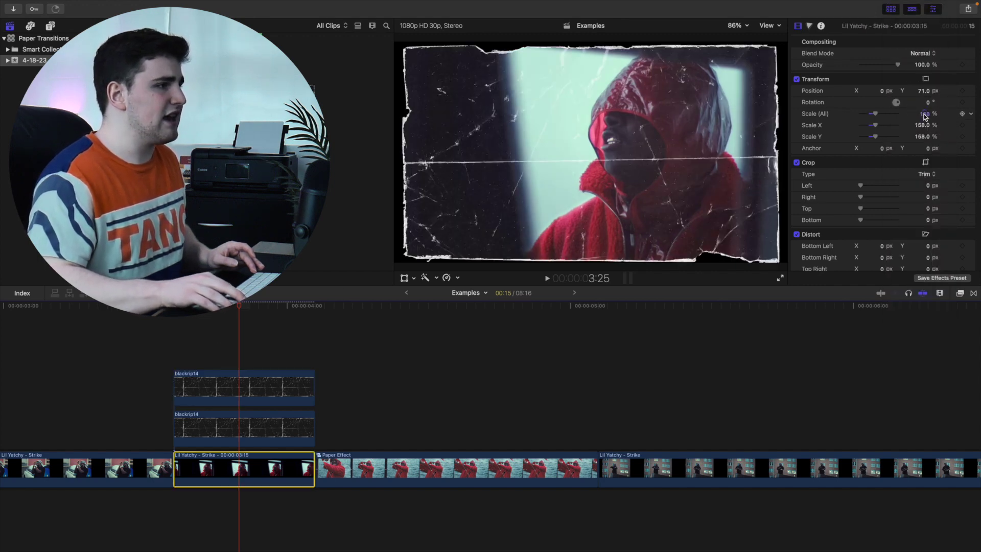
mouse_move(923, 115)
mouse_down()
mouse_move(923, 95)
mouse_move(924, 107)
mouse_up()
drag(213, 352, 247, 477)
key(alt+g)
key(BackSpace)
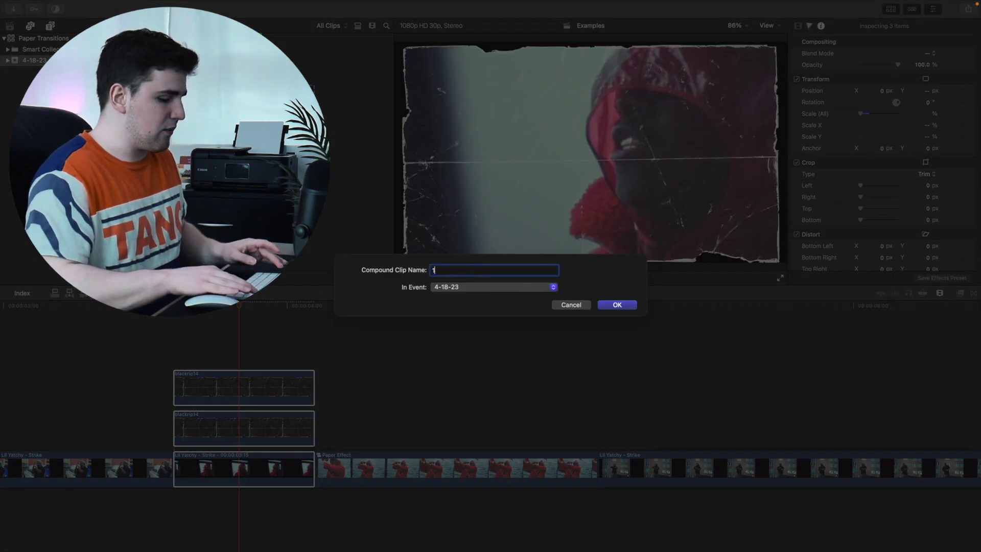
key(Return)
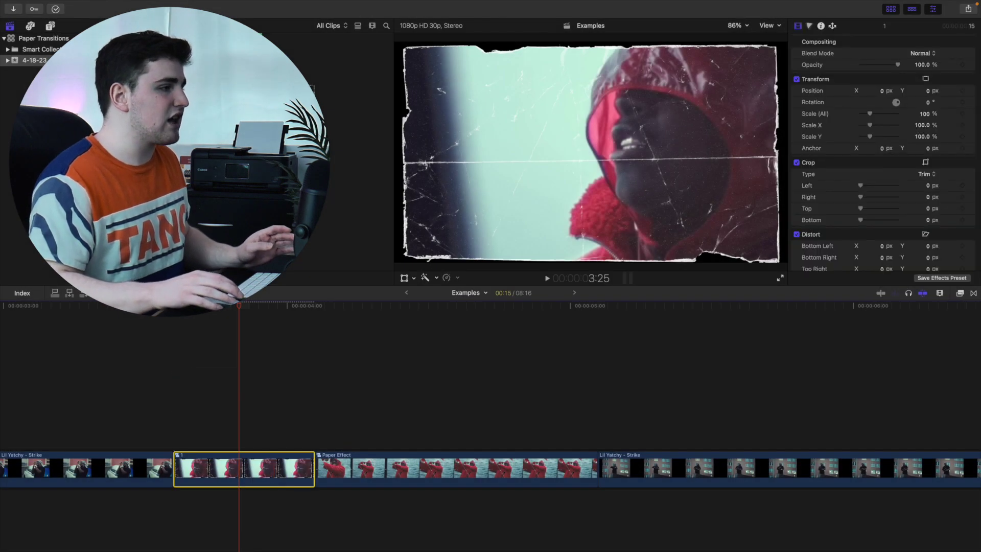
Try compound clip 1 above the start of Paper Effect, compare it disabled and enabled, and return it to the main storyline
drag(238, 470, 283, 414)
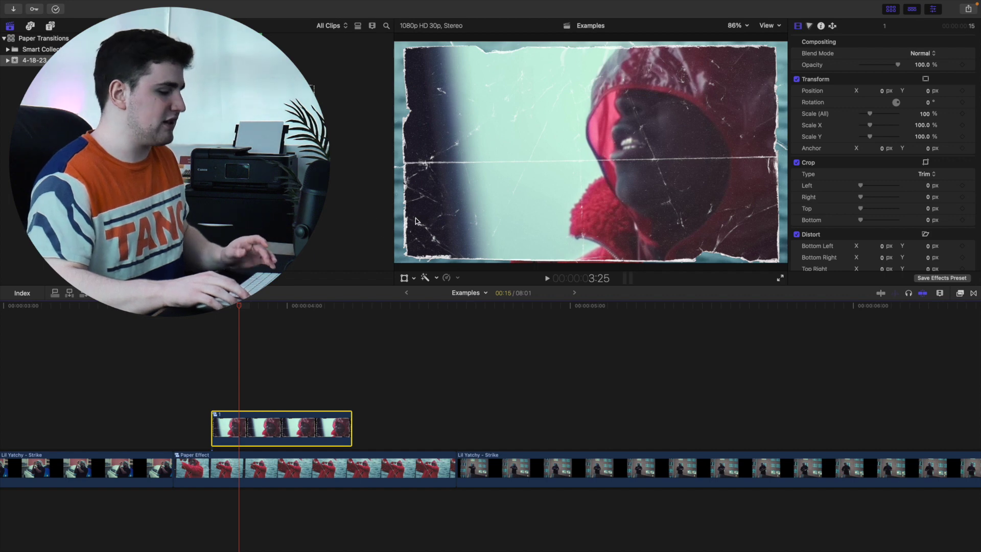
key(v)
key(v)
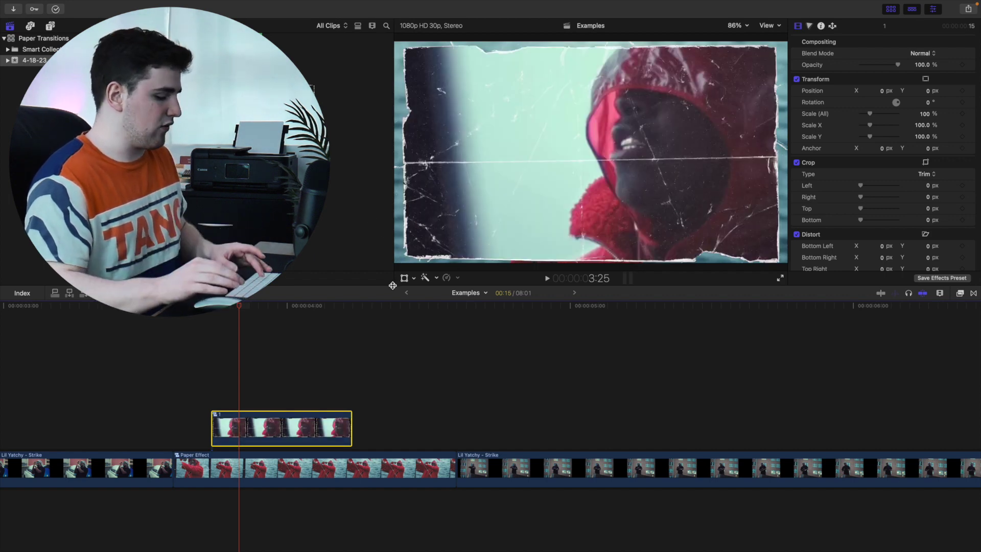
key(v)
key(v)
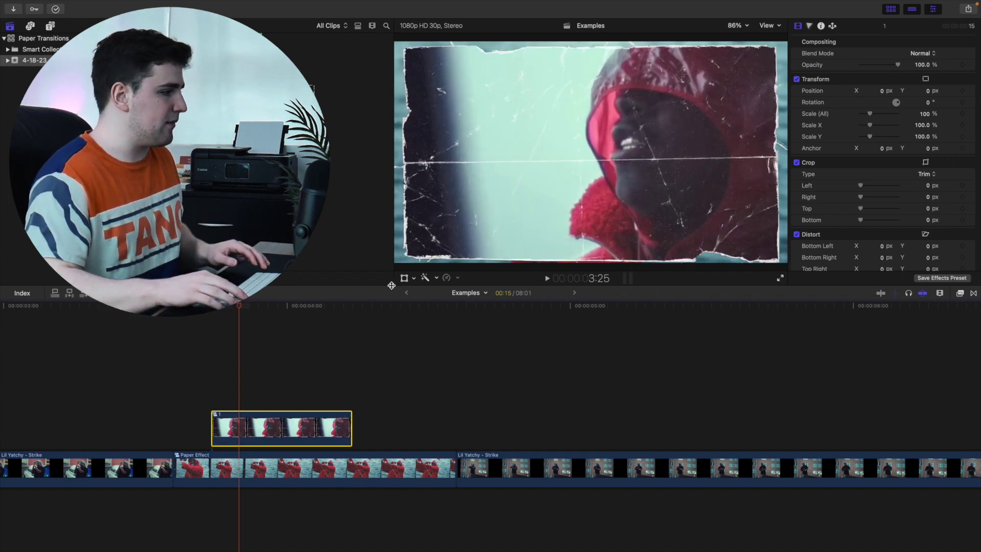
drag(219, 431, 192, 466)
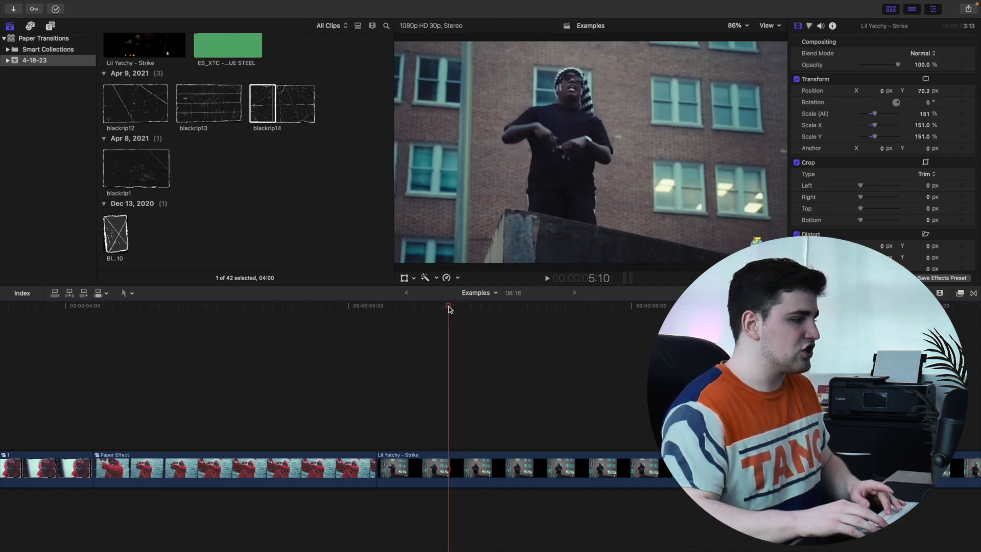
Mark the frames at 5:10, 5:18 and 6:00 on the Lil Yatchy - Strike clip after Paper Effect
click(449, 309)
click(523, 357)
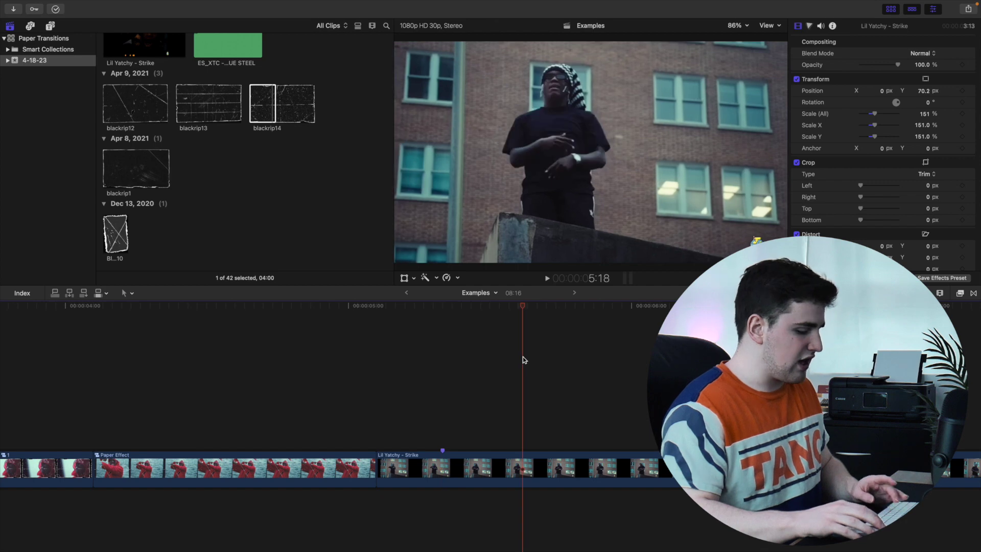
click(638, 390)
key(m)
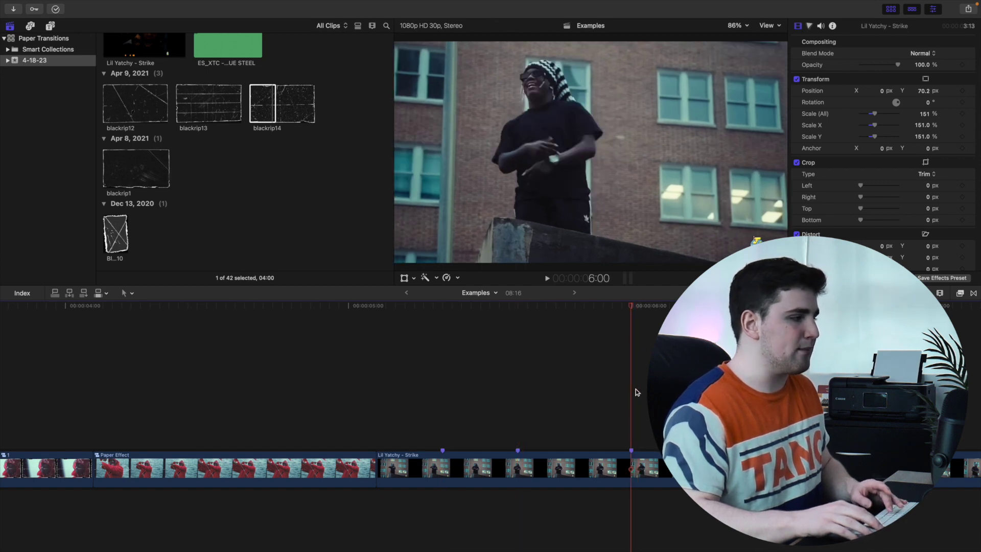
Review the Save Current Frame export for the frames at the first two markers, 5:10 and 5:18, cancelling each without saving
click(446, 401)
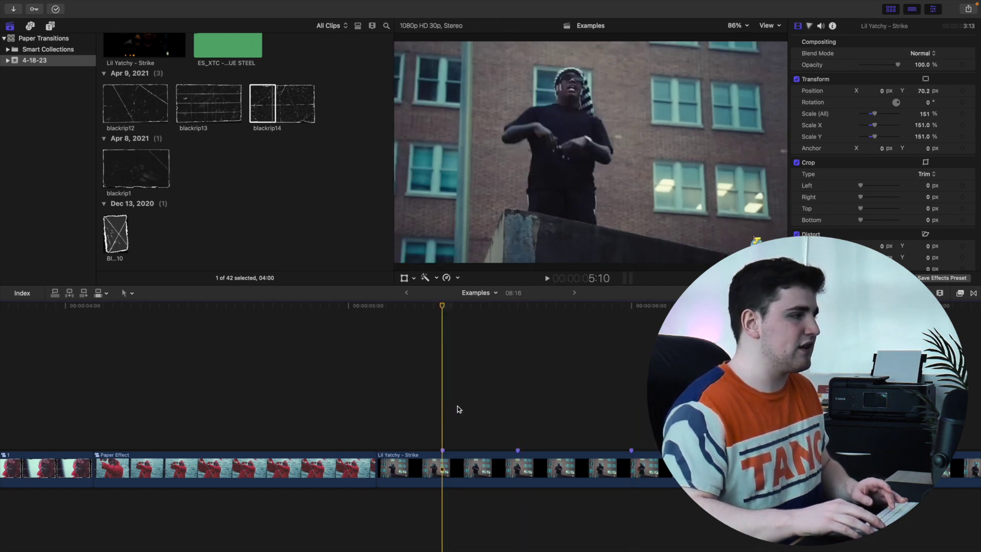
click(968, 10)
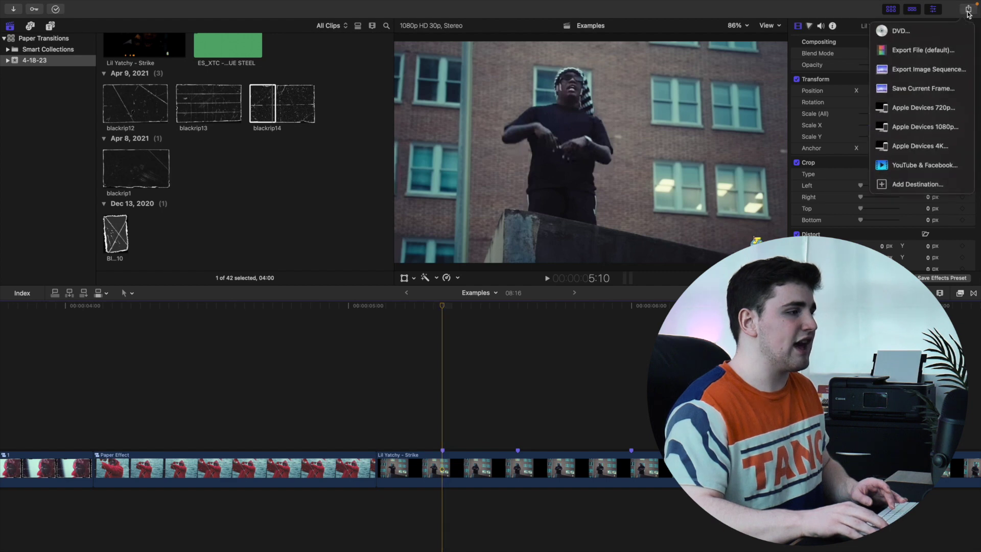
click(926, 89)
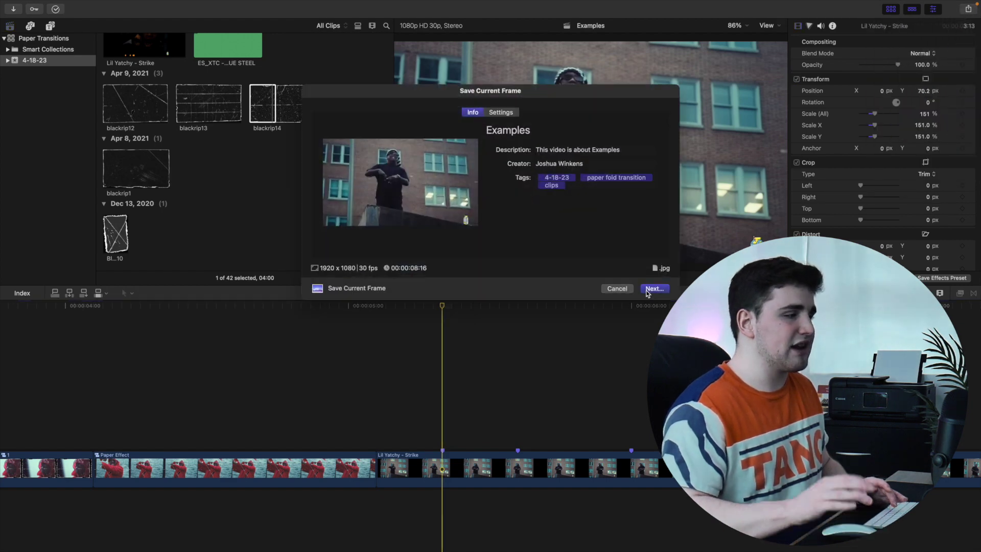
click(617, 289)
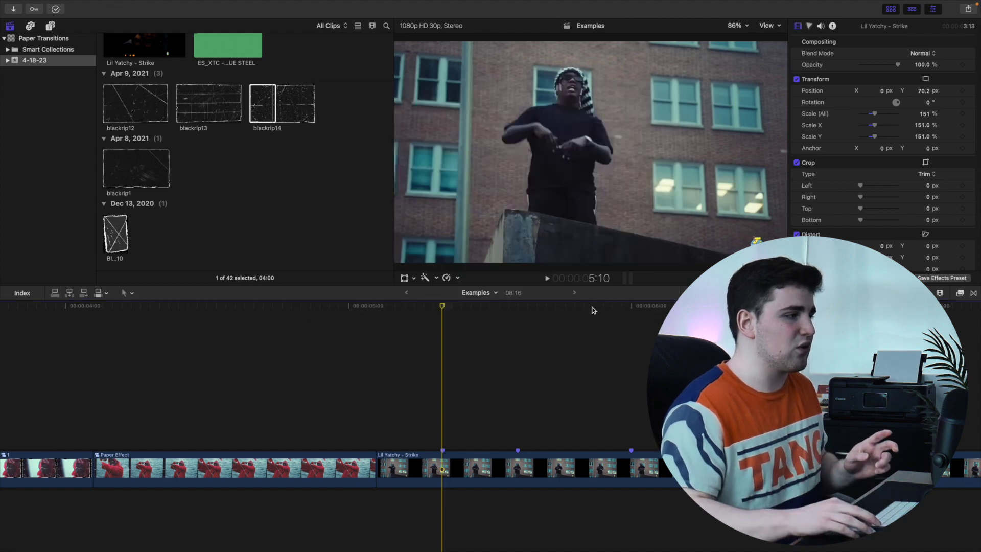
click(516, 381)
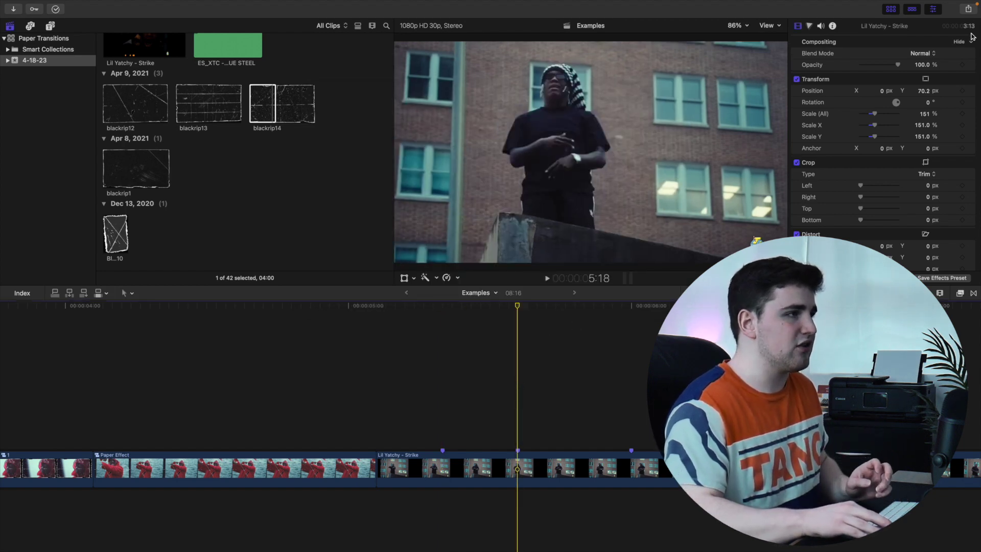
click(966, 11)
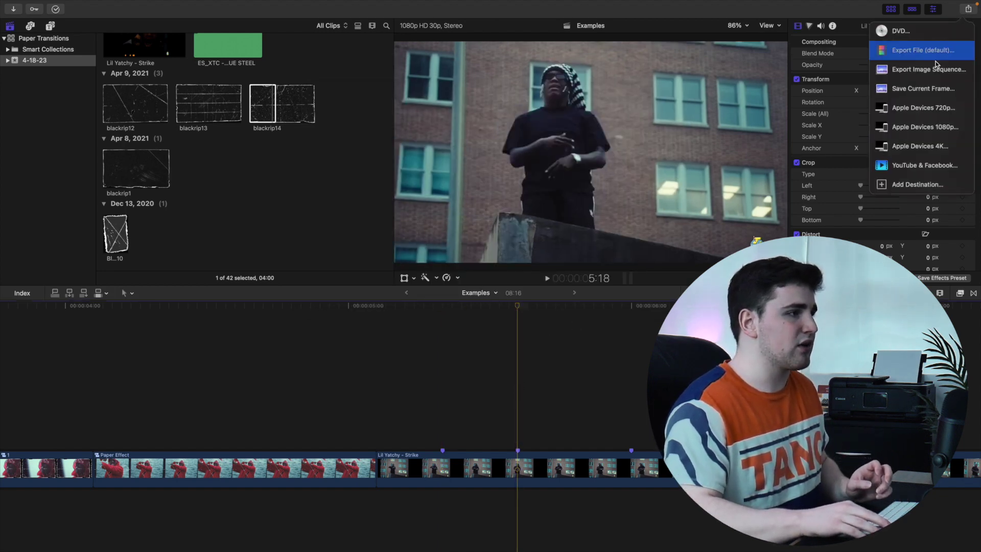
click(907, 90)
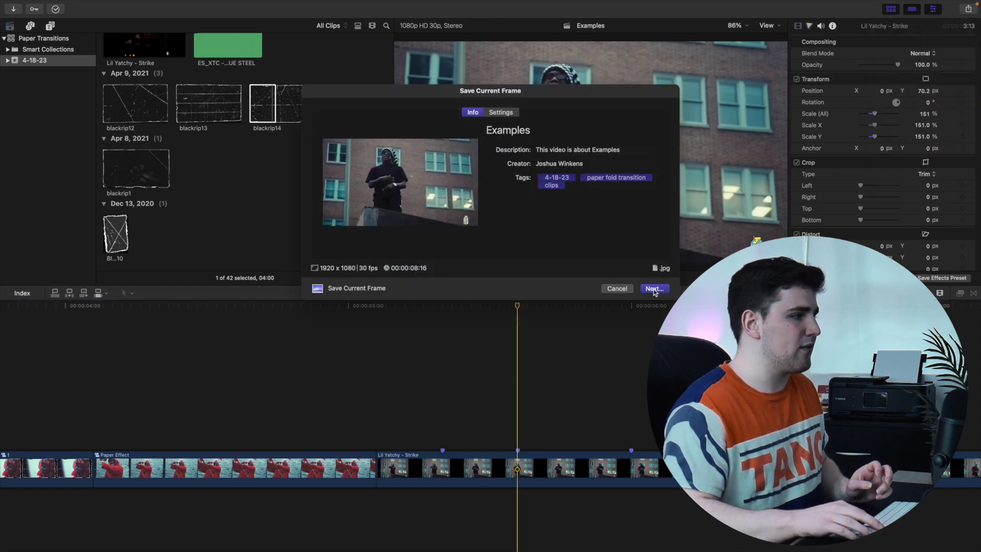
click(622, 289)
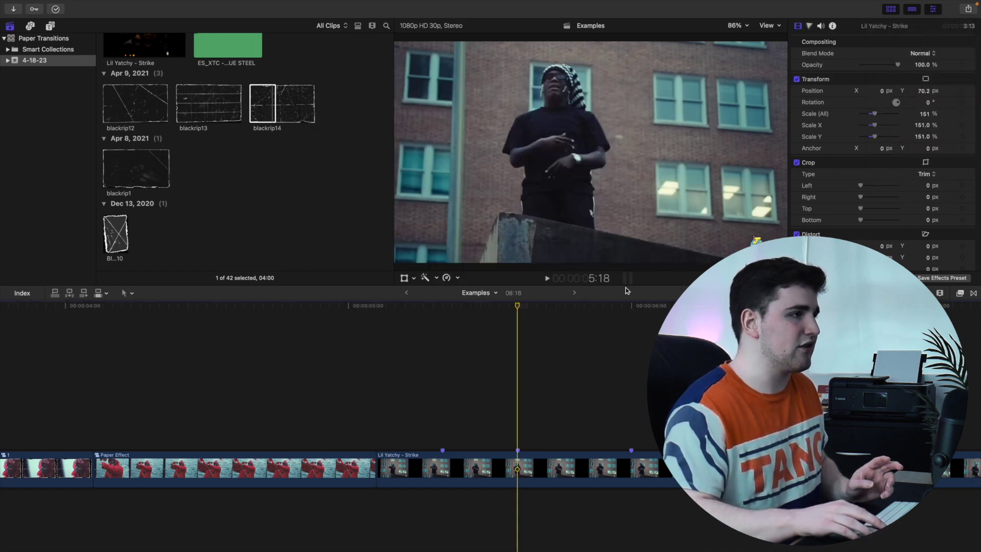
Check the export destinations available to add, including Save Current Frame, and close the settings
click(968, 11)
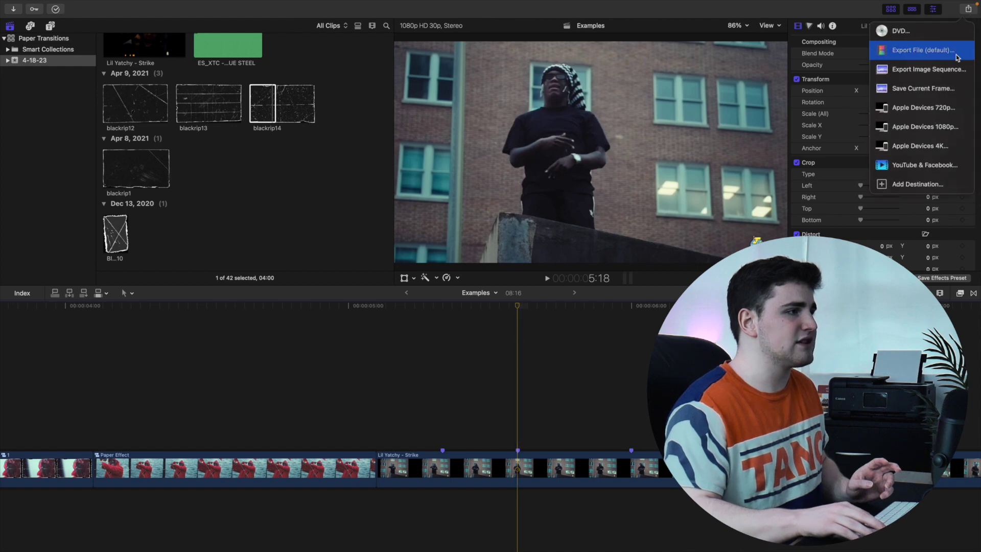
click(909, 187)
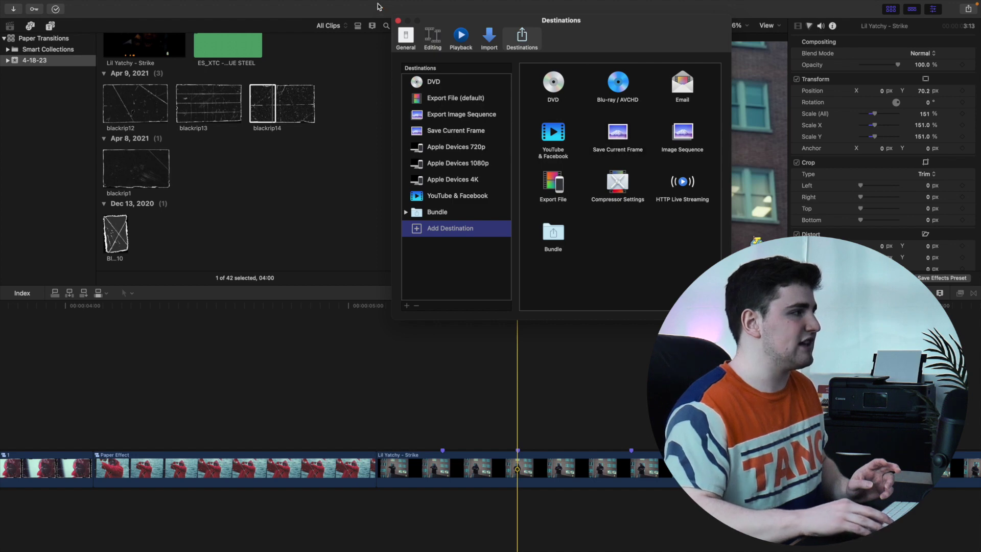
click(398, 22)
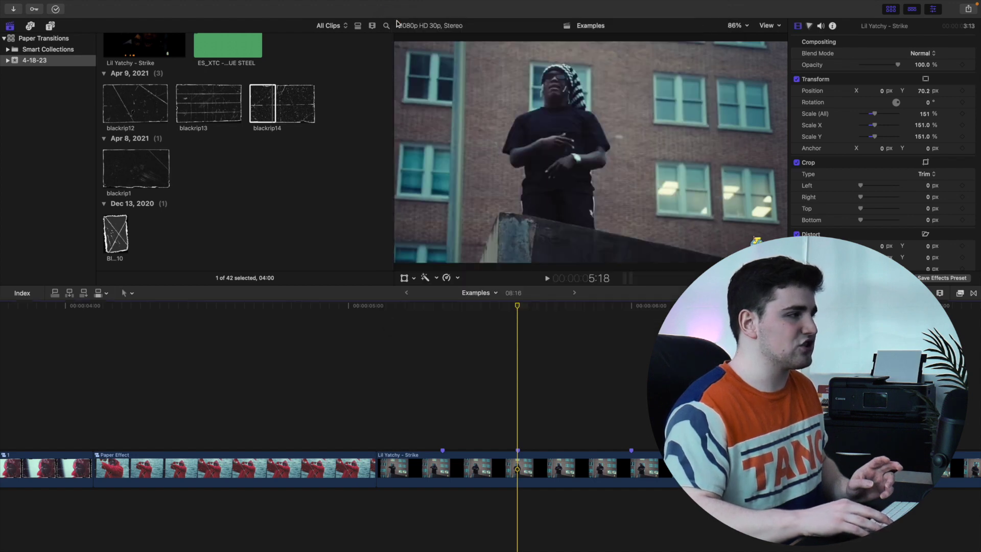
Place the scanned drawings image IMG_7056 above the Lil Yatchy - Strike clip, starting at the 5:10 marker
click(513, 407)
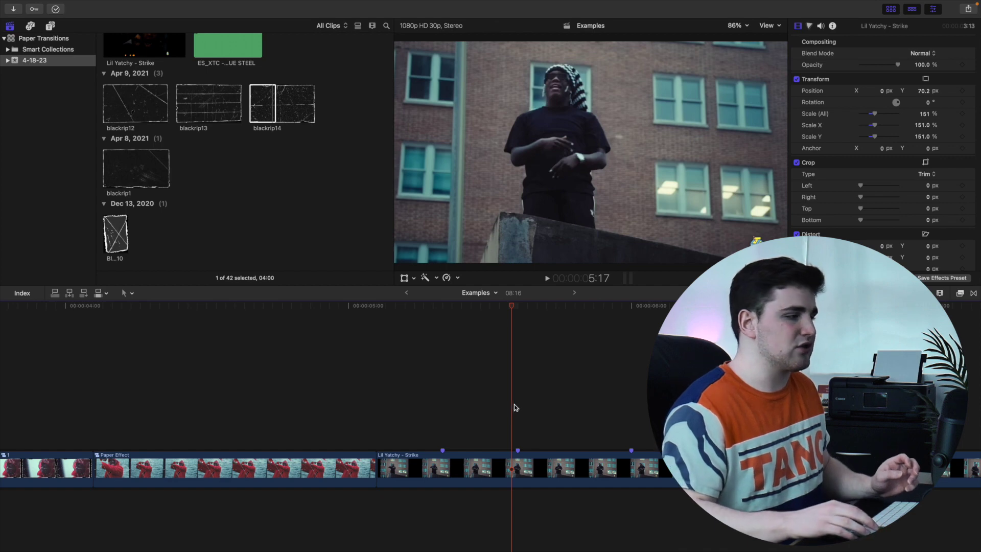
scroll(555, 405, right, 5)
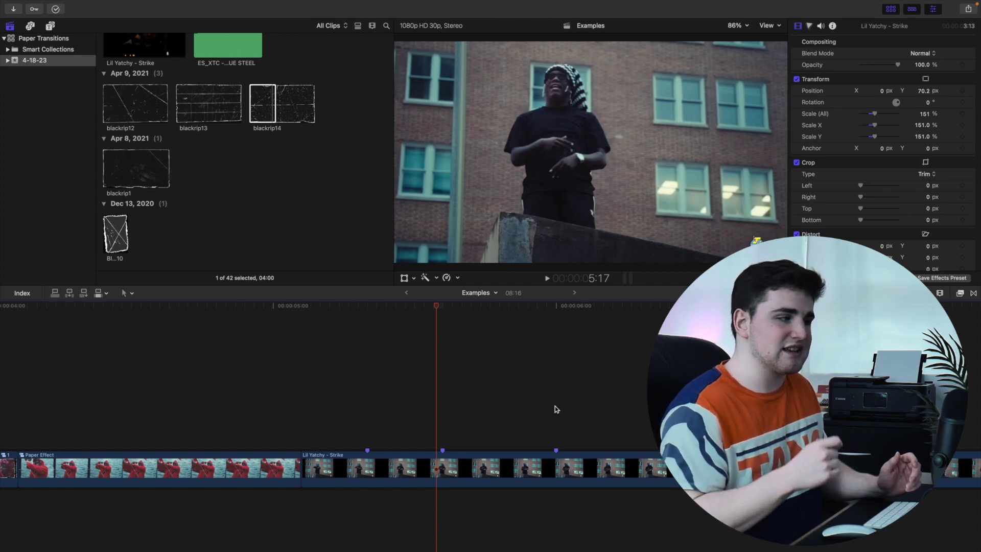
scroll(228, 160, up, 15)
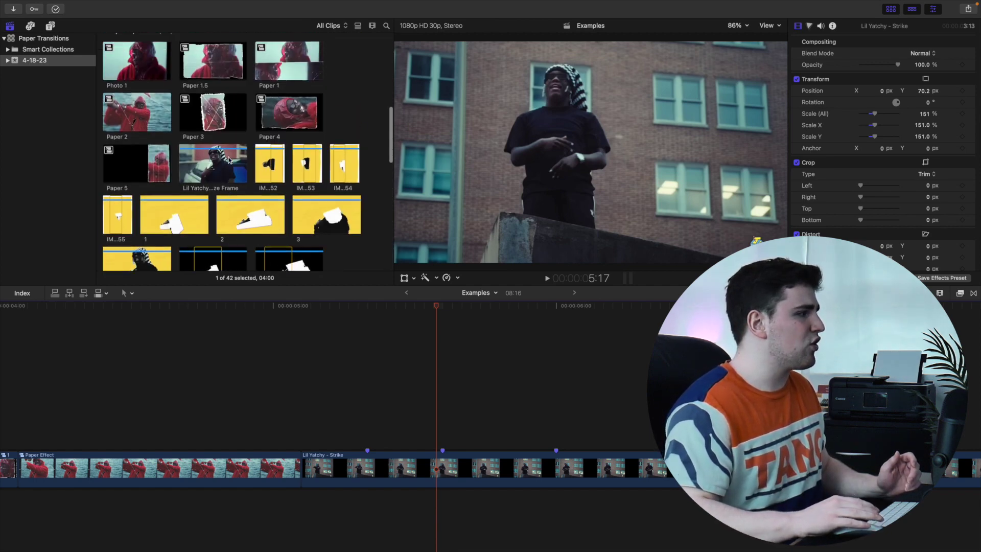
scroll(228, 160, down, 10)
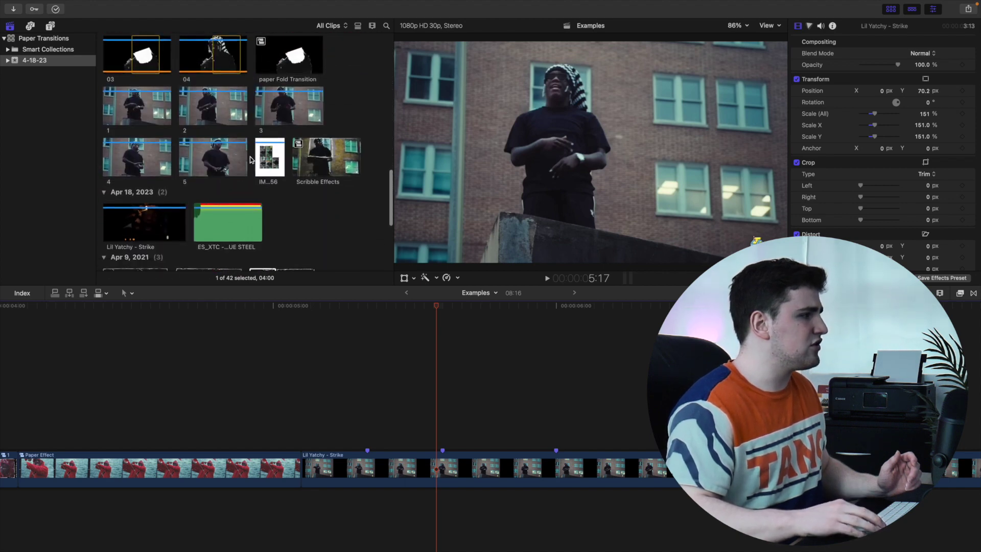
click(264, 161)
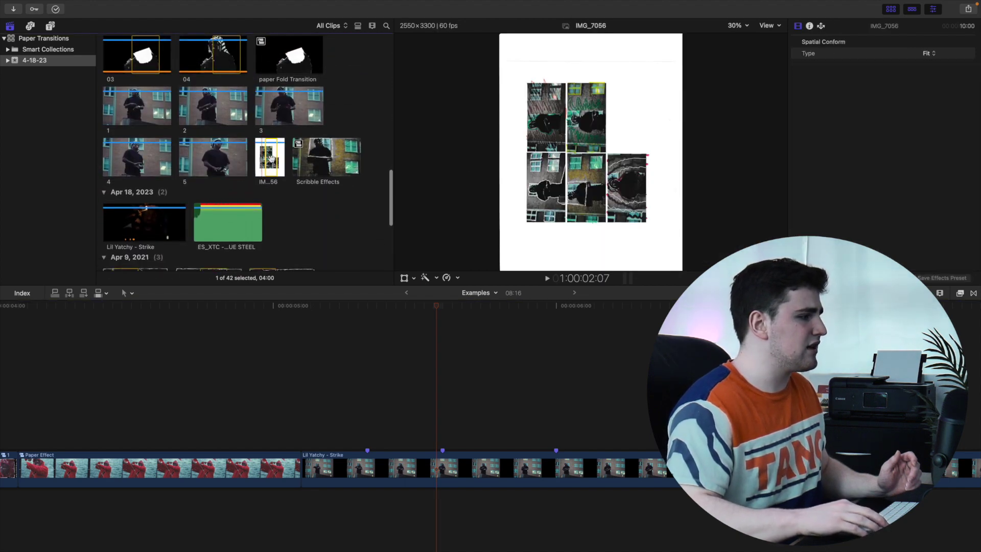
drag(271, 159, 370, 398)
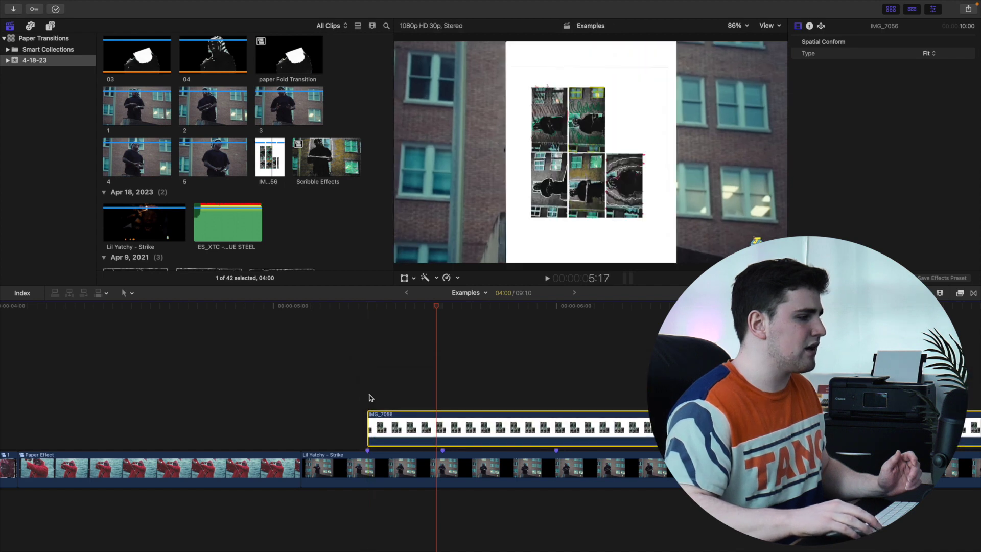
Rotate the IMG_7056 scan to -90° and enlarge it to 415%
click(442, 404)
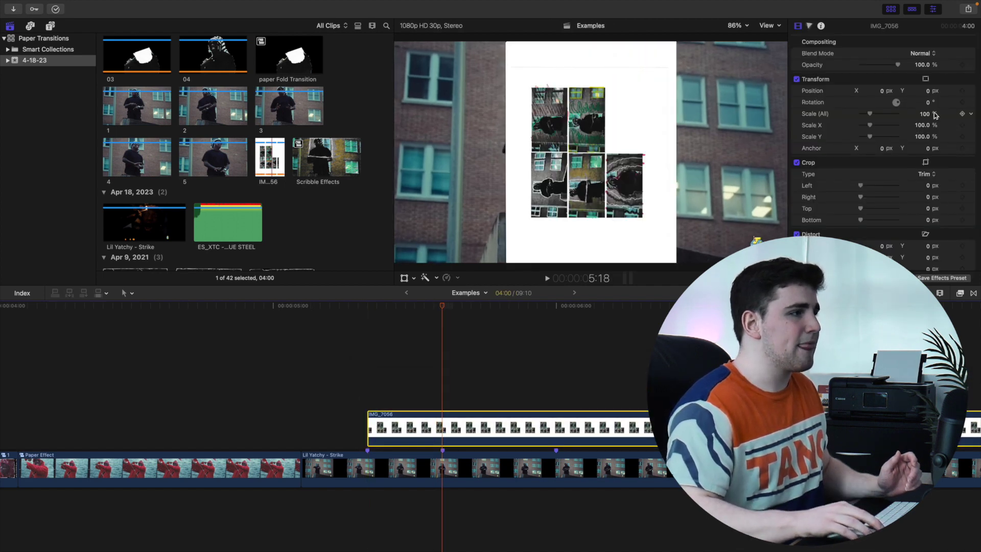
click(929, 102)
text(-90)
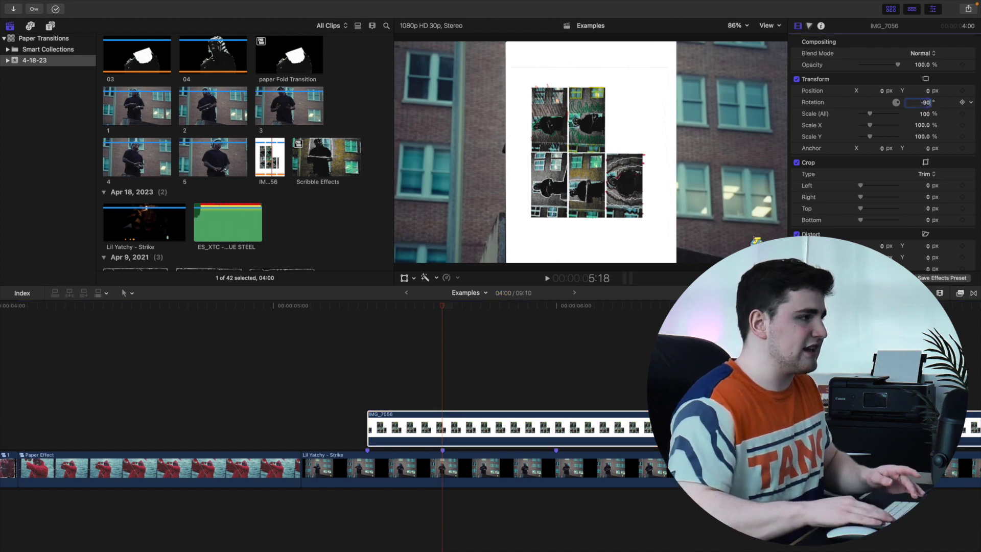
key(Return)
drag(924, 112, 825, 53)
With the viewer at 50%, move the scan's white-outlined drawing into the frame and set the scale to 620%
click(738, 26)
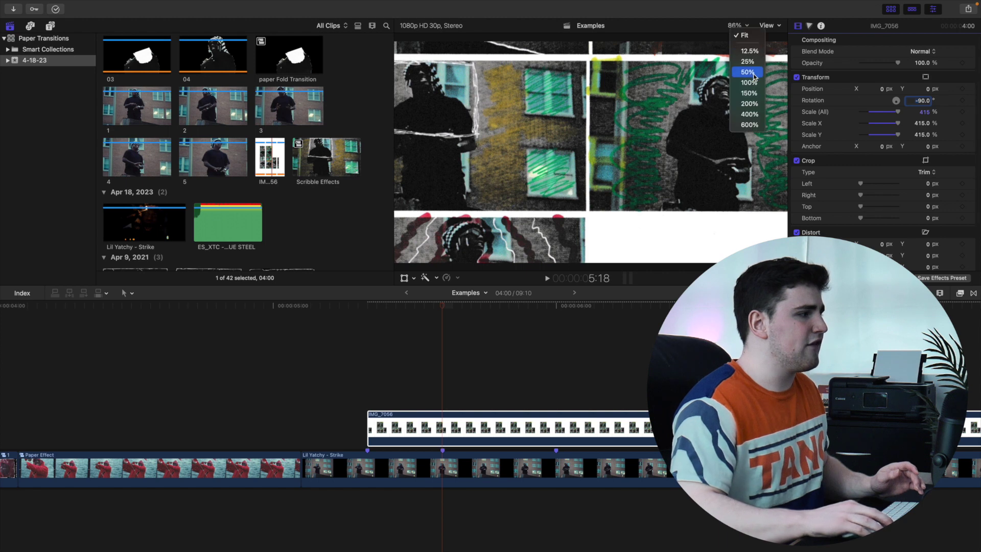
click(735, 59)
click(405, 279)
drag(560, 146, 626, 233)
click(925, 112)
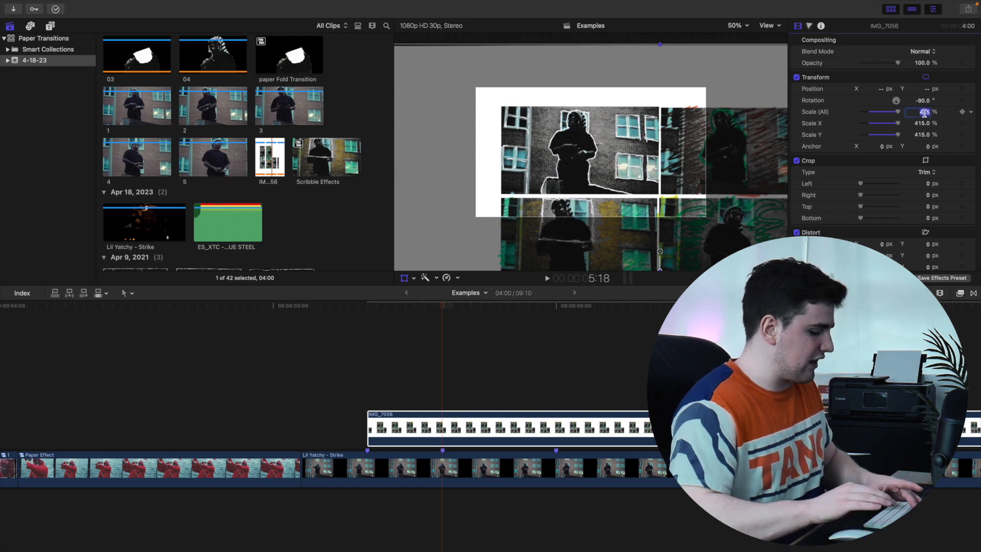
text(620)
key(Return)
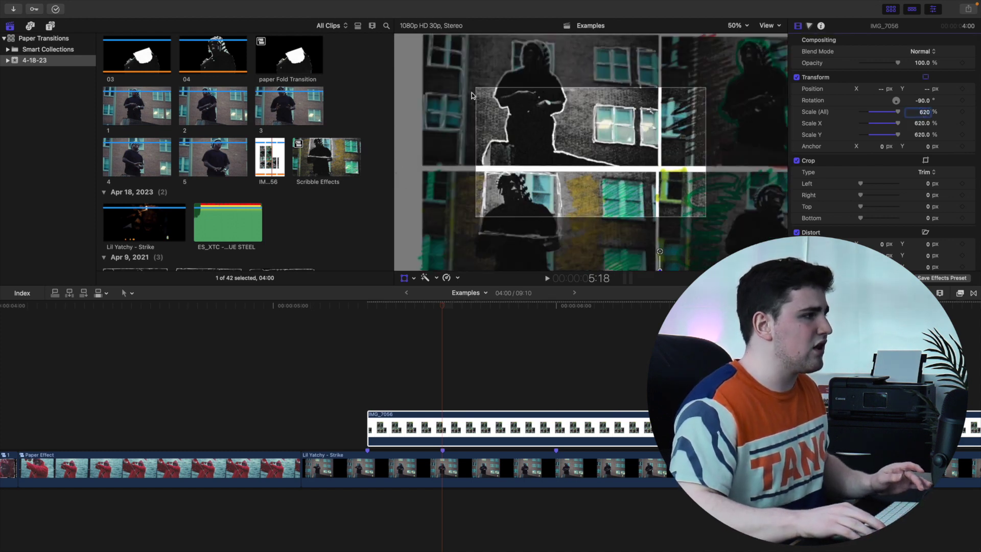
Align the white-outlined drawing to fill the frame, fine-tuning the scale to 623% and the Y position to -1266.0 px
drag(559, 139, 610, 189)
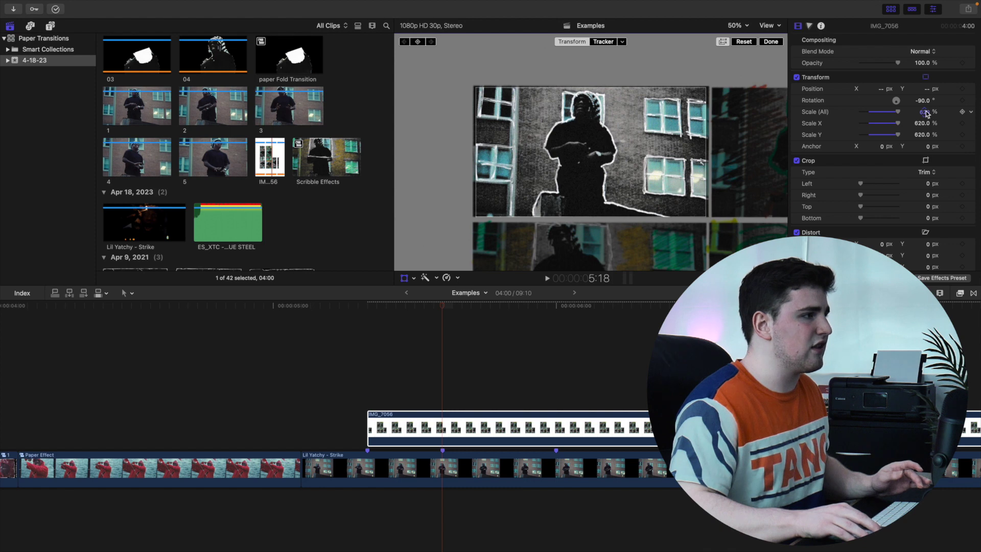
drag(926, 114, 927, 112)
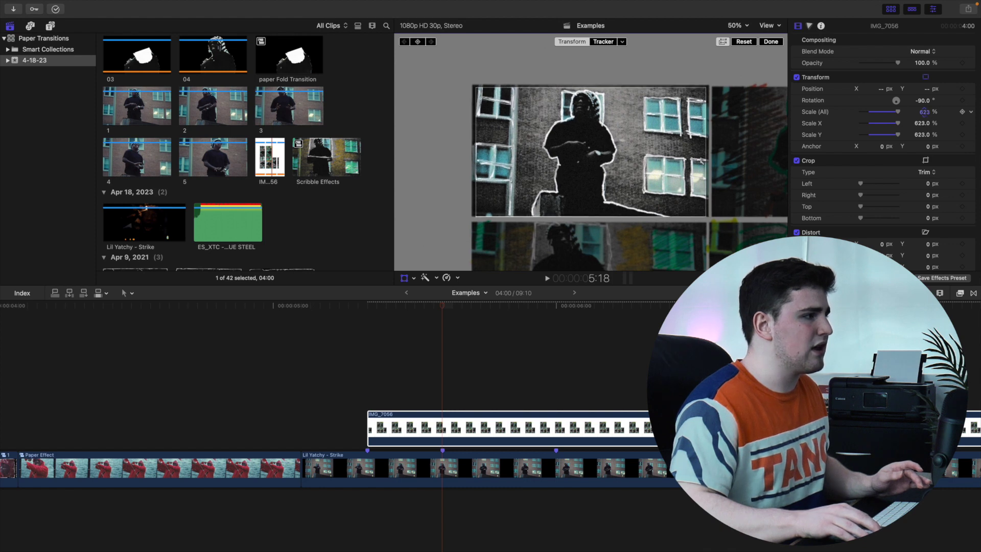
click(771, 42)
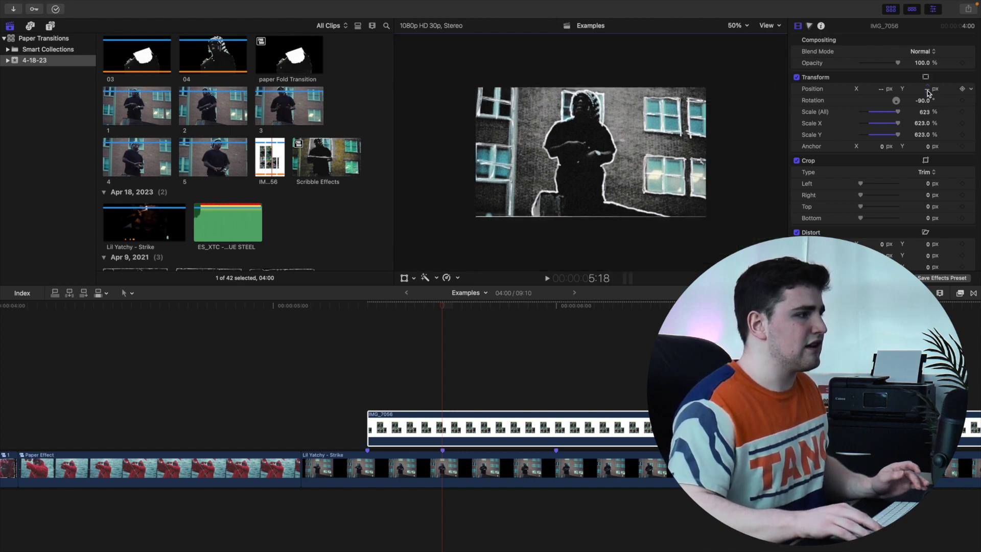
drag(928, 92, 928, 91)
Split the IMG_7056 clip at the 5:18 and 6:00 markers
click(430, 433)
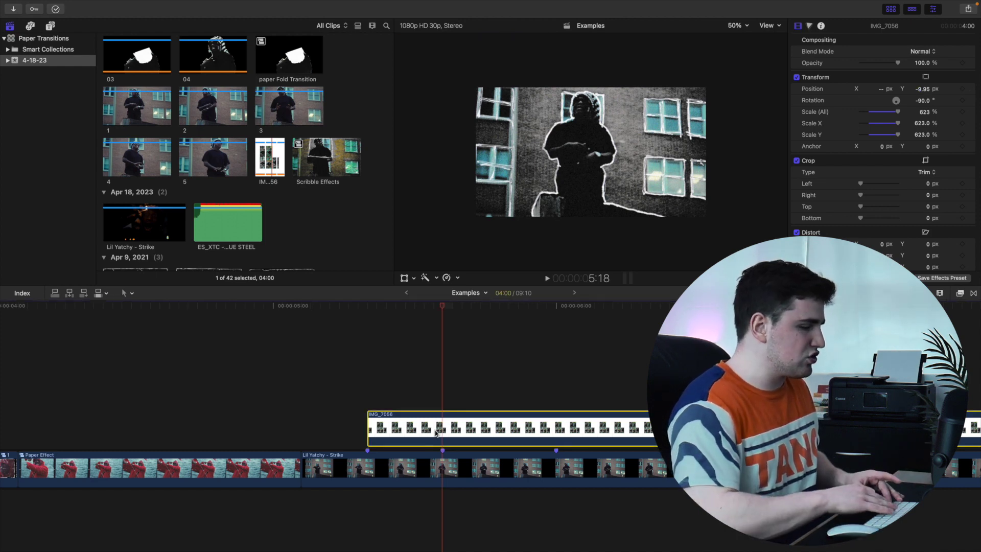
key(super+b)
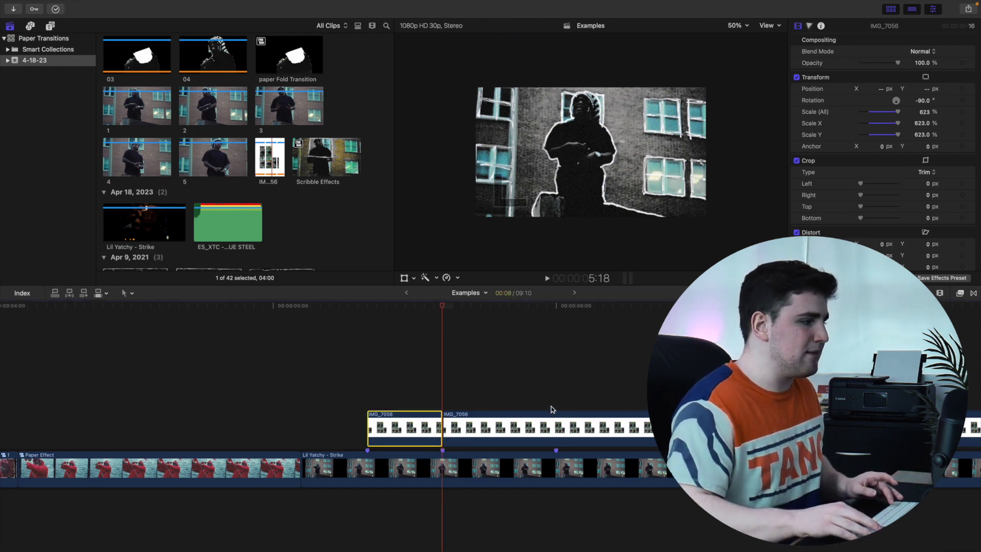
click(559, 426)
key(super+b)
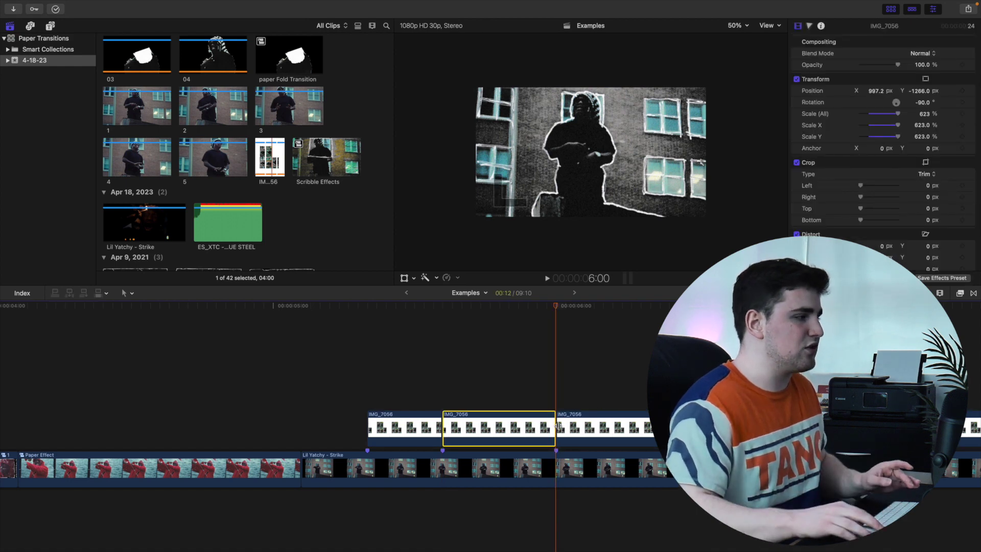
Reframe the middle segment on the green-outlined drawing with position X -990.4, Y -1272.1 px and scale 628%, and play from 5:10
click(512, 408)
click(507, 425)
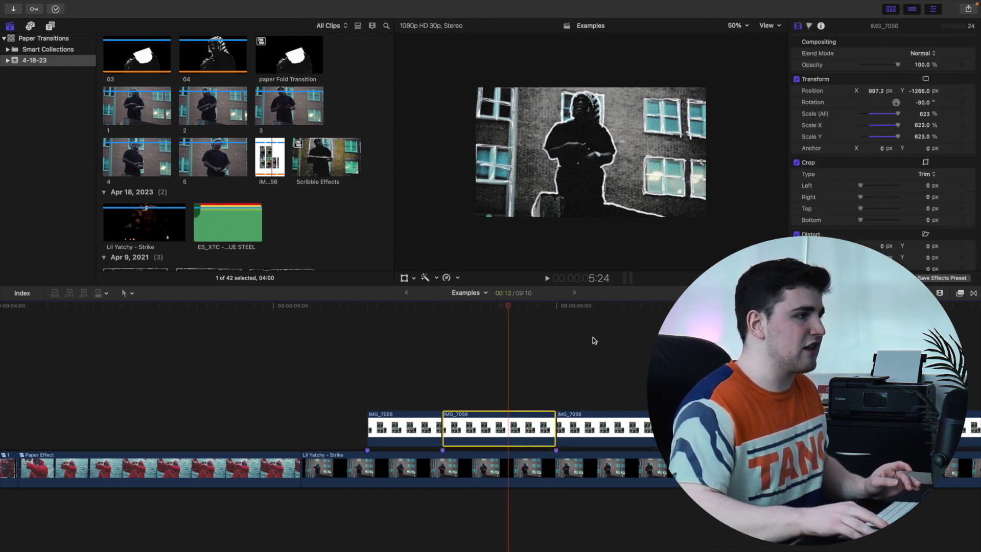
drag(922, 96, 872, 120)
text(-90)
key(Return)
drag(919, 94, 919, 94)
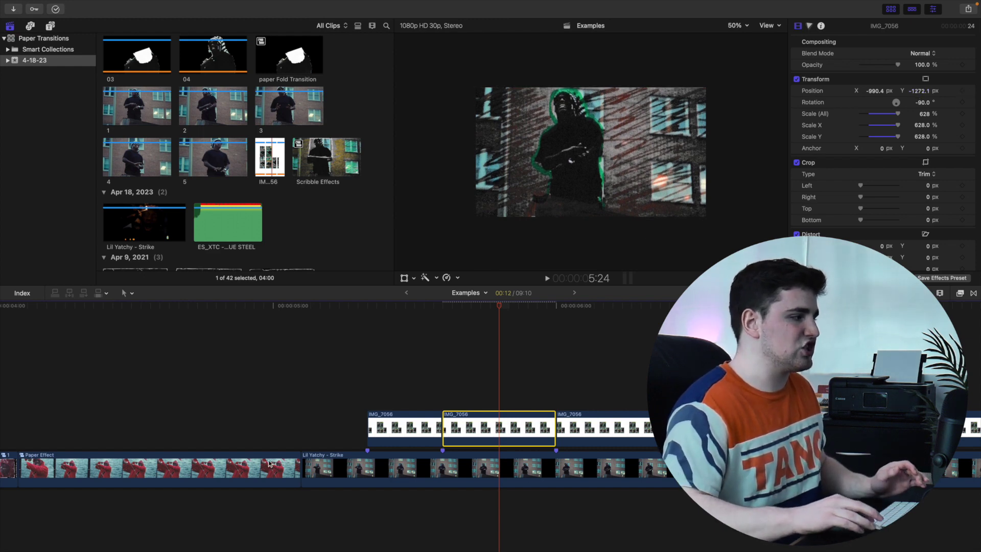
click(367, 372)
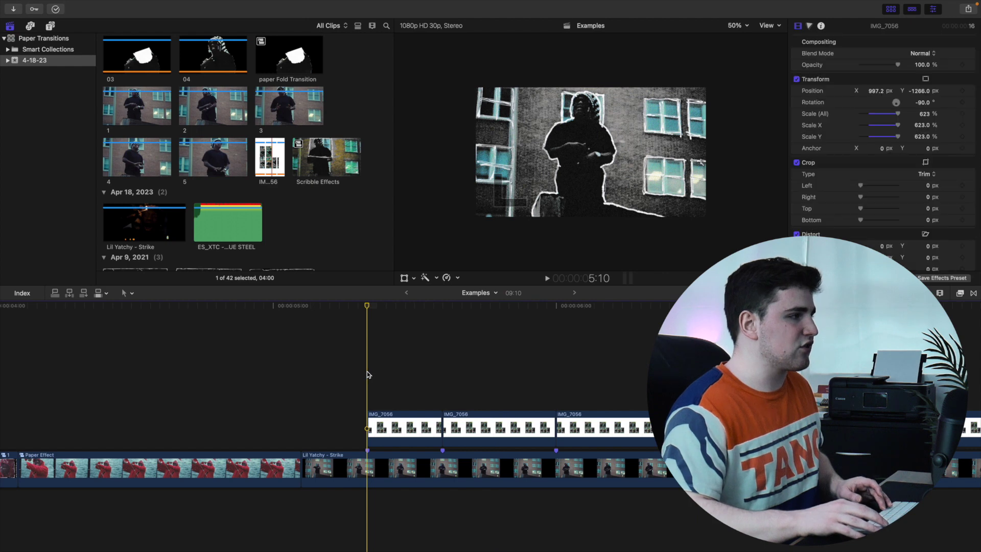
key(space)
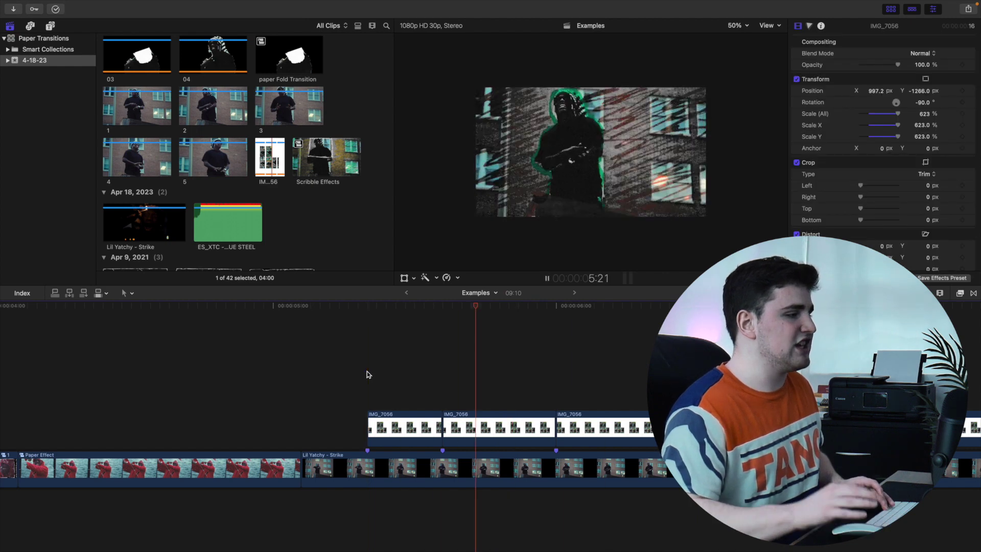